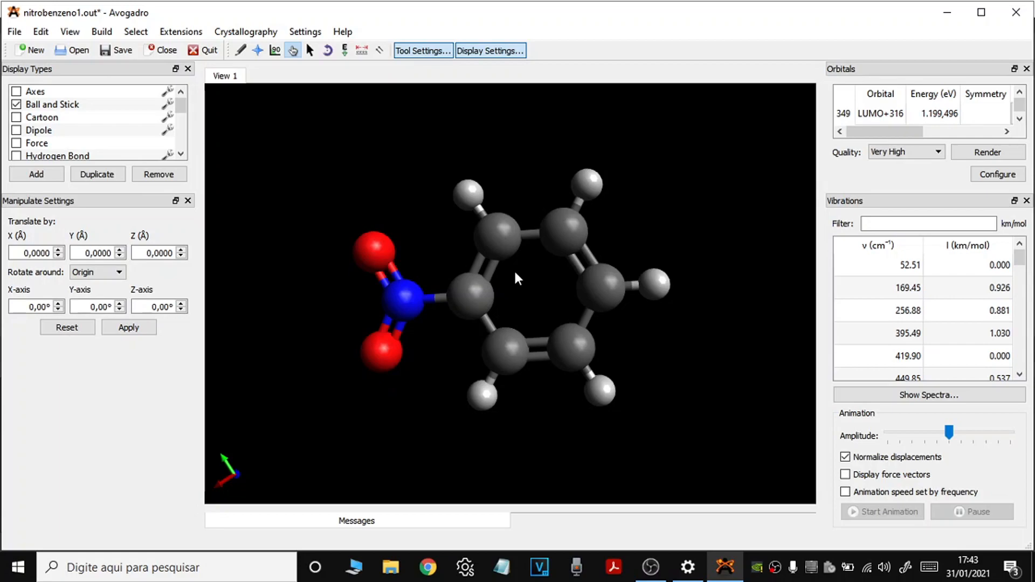
- Reposition two ring hydrogens of the nitrobenzene model and display its infrared spectrum with the advanced spectrum options
left_click_drag(403, 210, 391, 322)
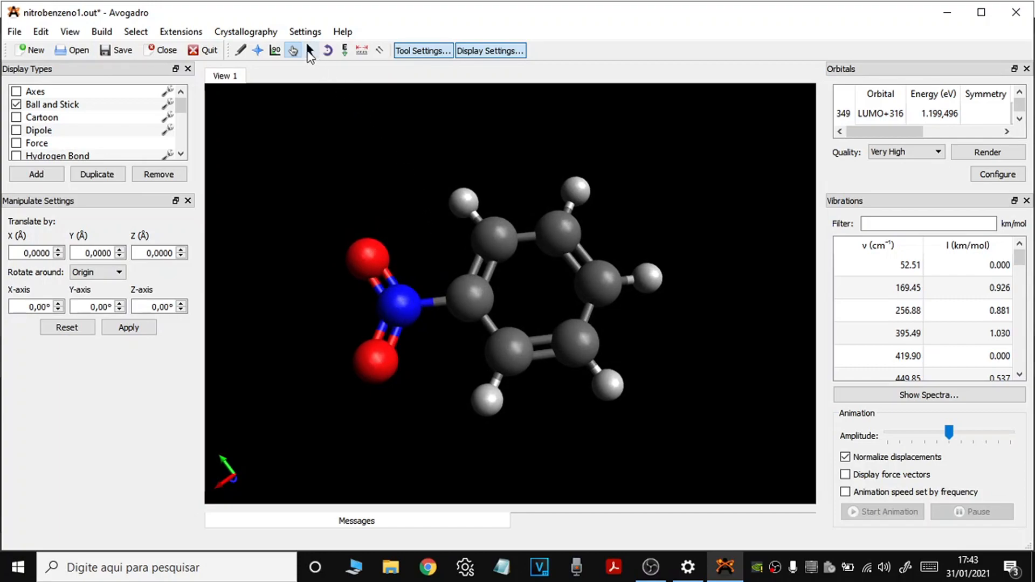
left_click_drag(464, 201, 598, 182)
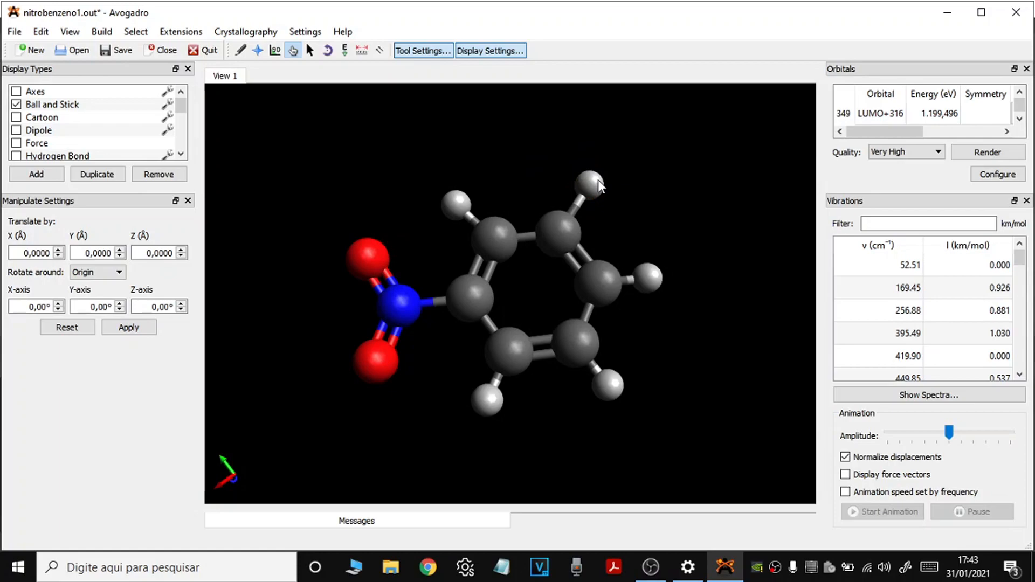
left_click(843, 393)
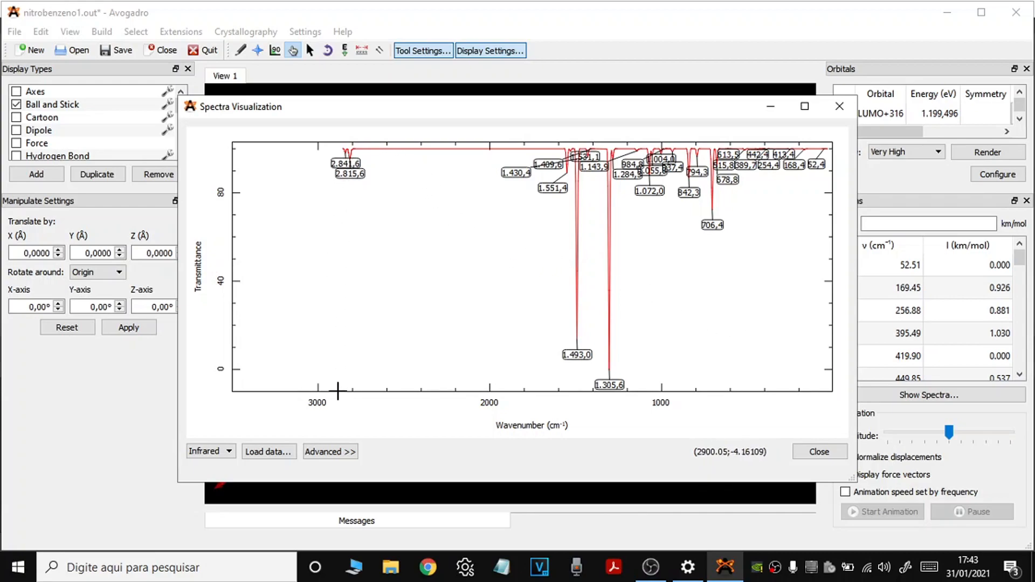
left_click(333, 453)
left_click(387, 421)
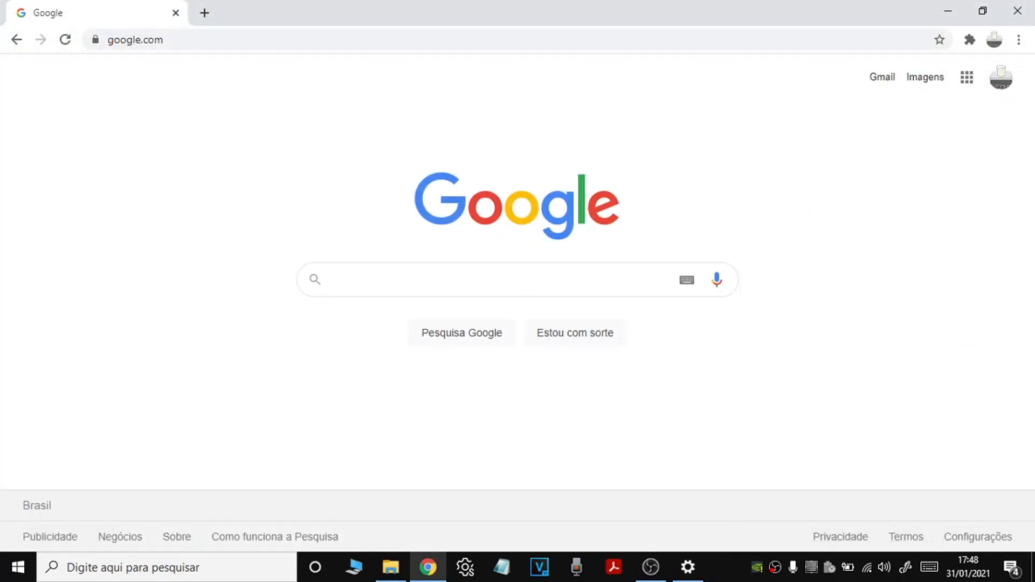
- Search the web in Chrome for "orca dft" and open the ORCA Forum portal
left_click(274, 45)
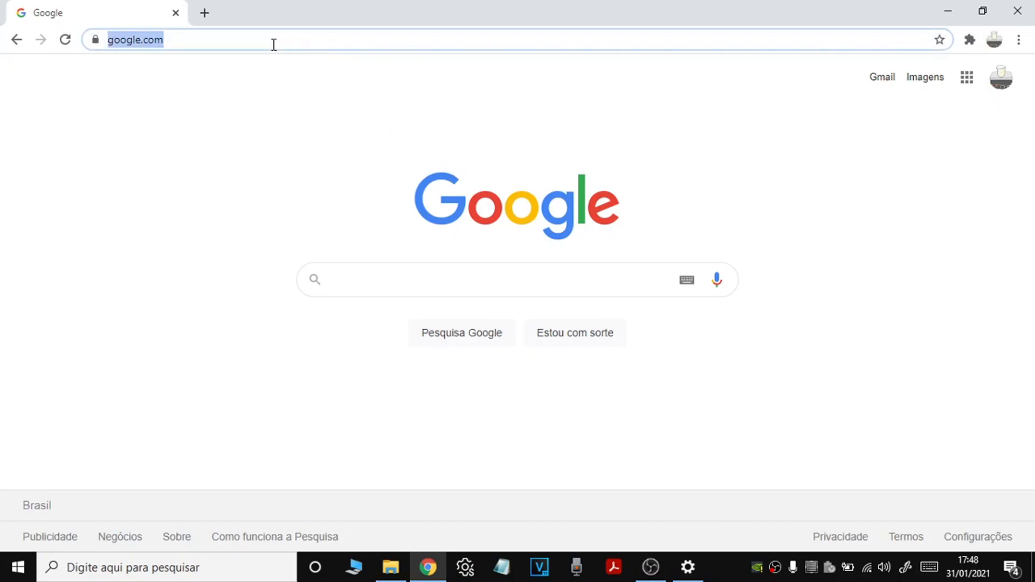
type("orca dft")
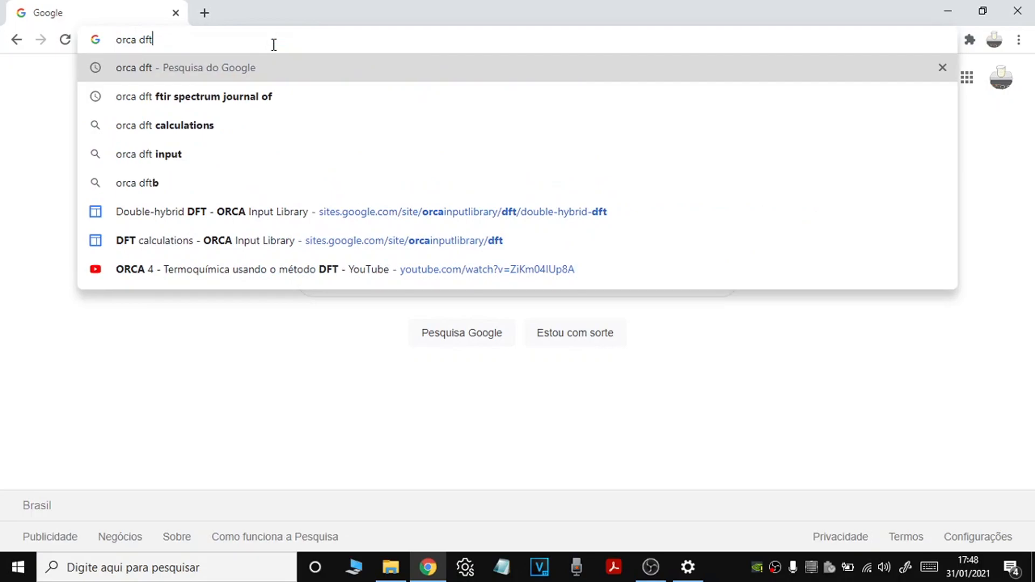
key("Return")
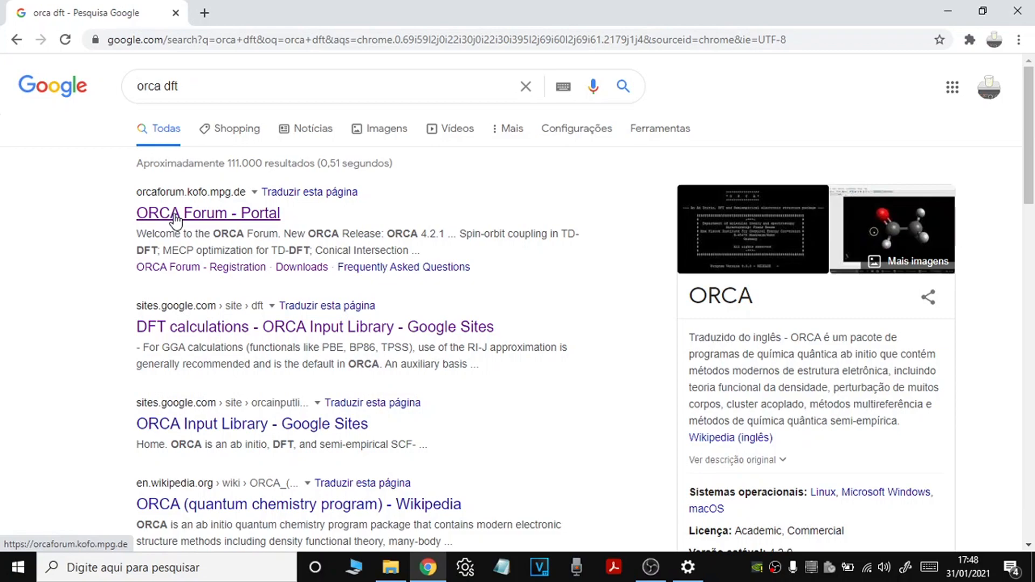
left_click(176, 218)
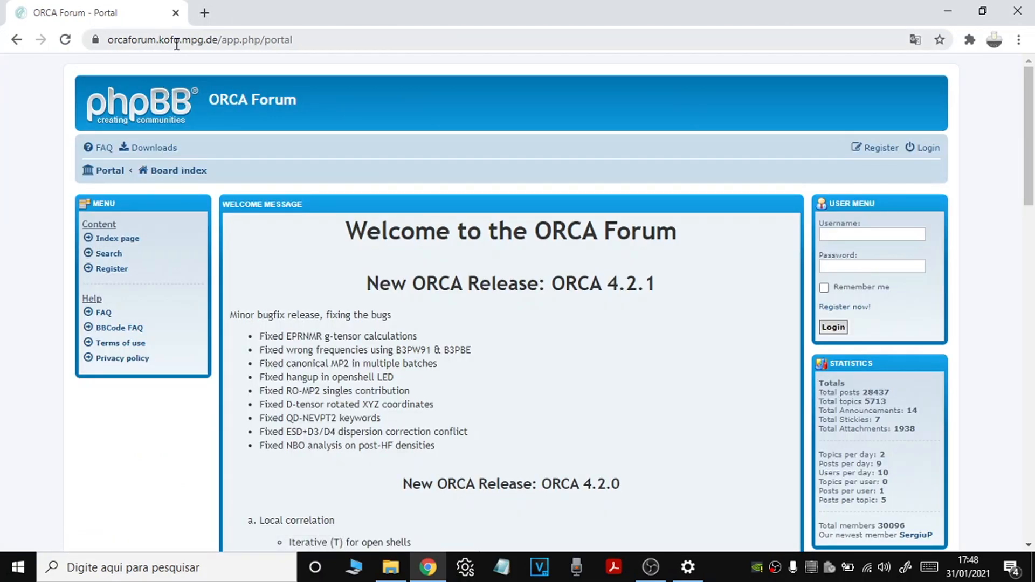
- Go from the forum's download section to its login page and log in with the account username and password
left_click(164, 150)
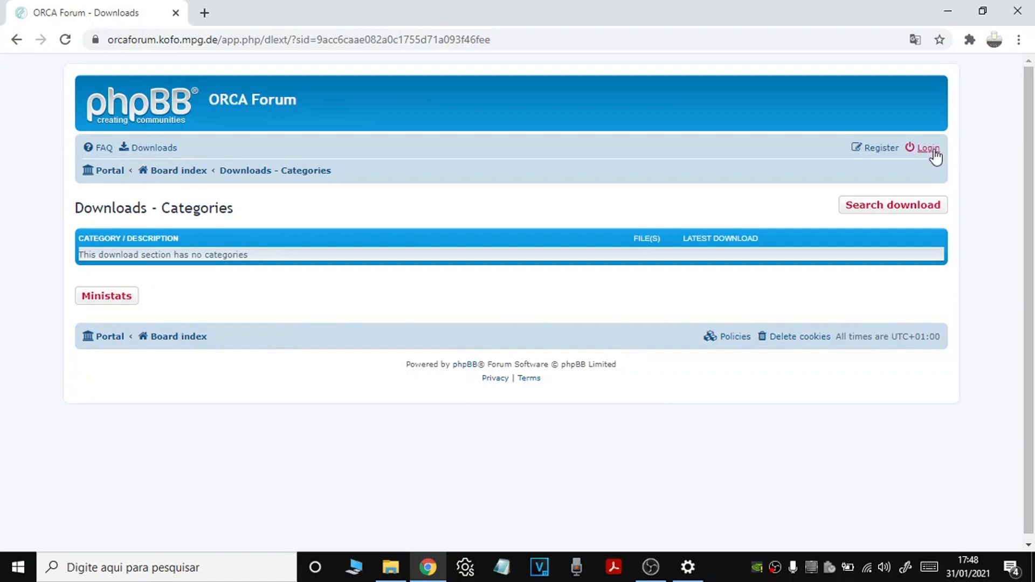
left_click(930, 151)
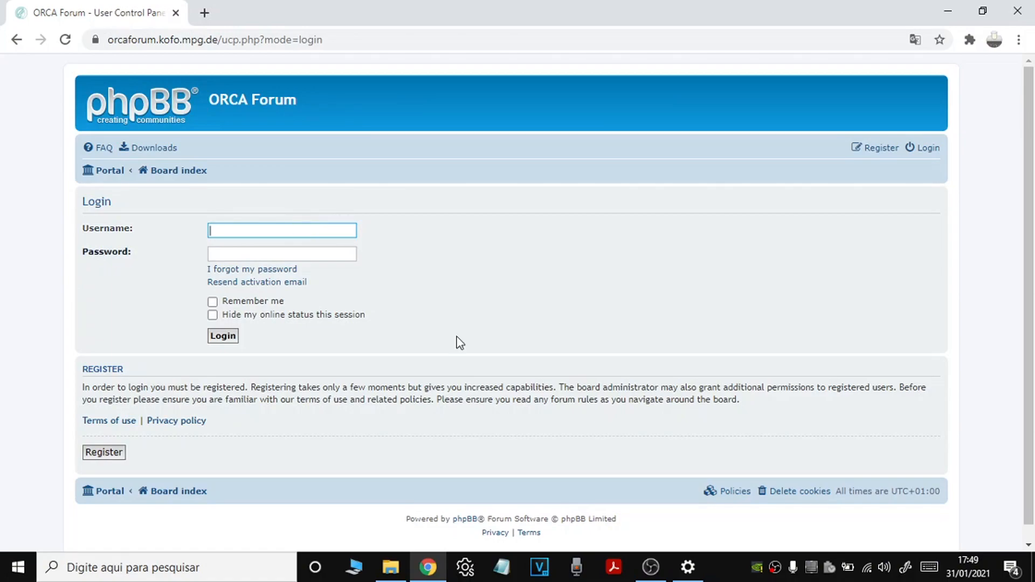
type("canalquimicaexp")
left_click(250, 259)
left_click(251, 254)
type("••")
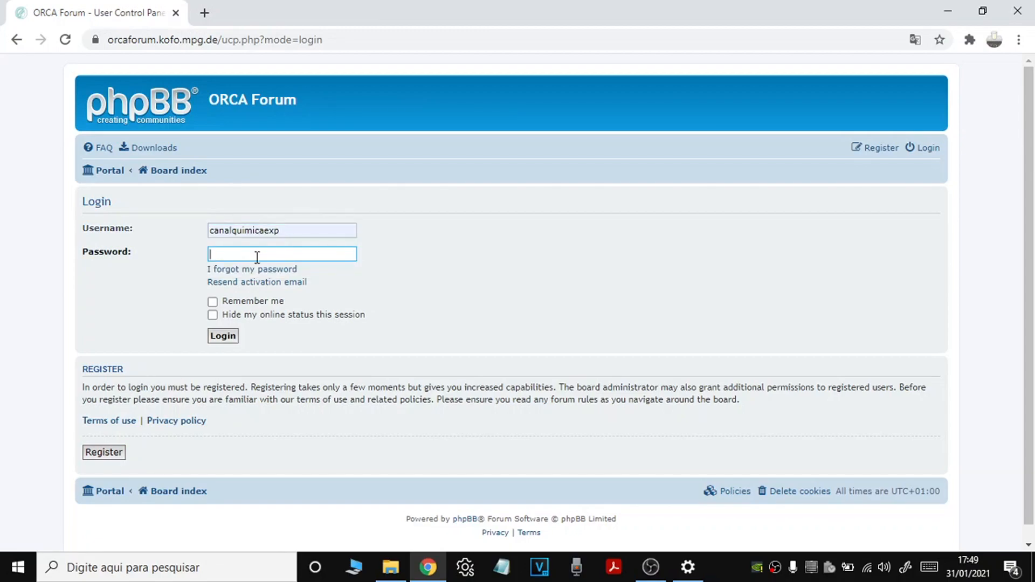
type("•••••")
left_click(228, 337)
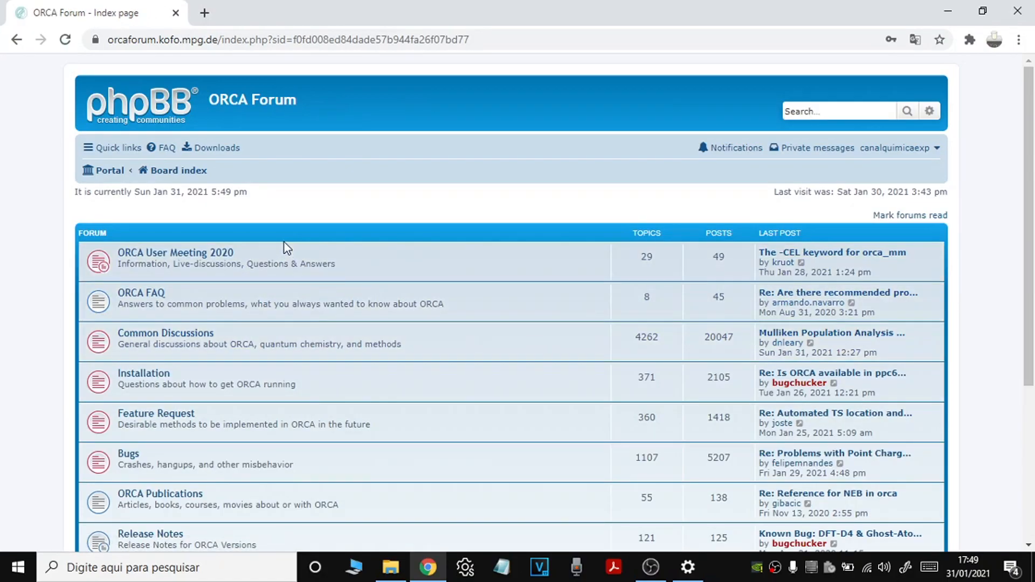
- Open the ORCA 4.2.1 category in the forum's download section
left_click(223, 150)
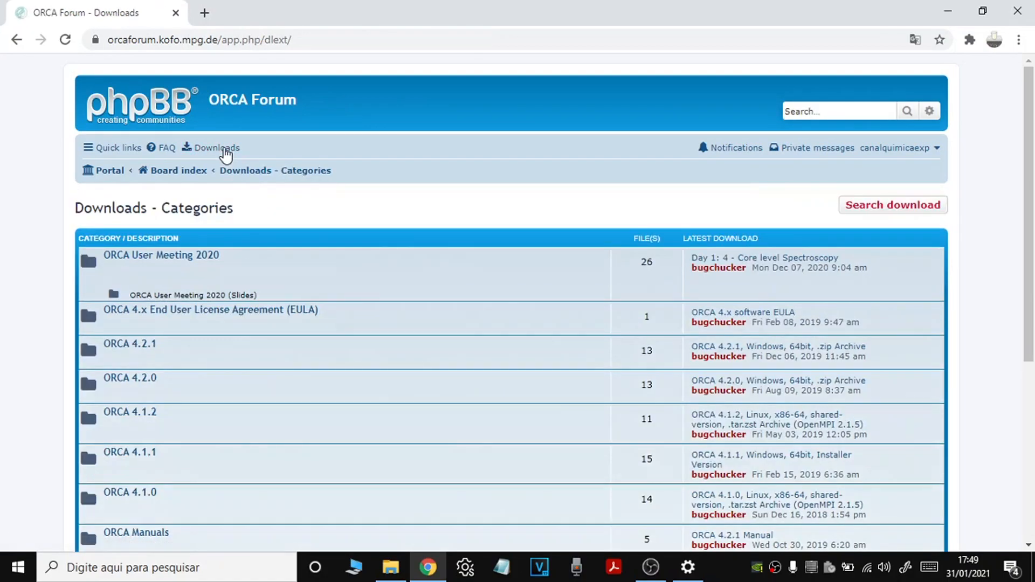
scroll(383, 307, "down", 4)
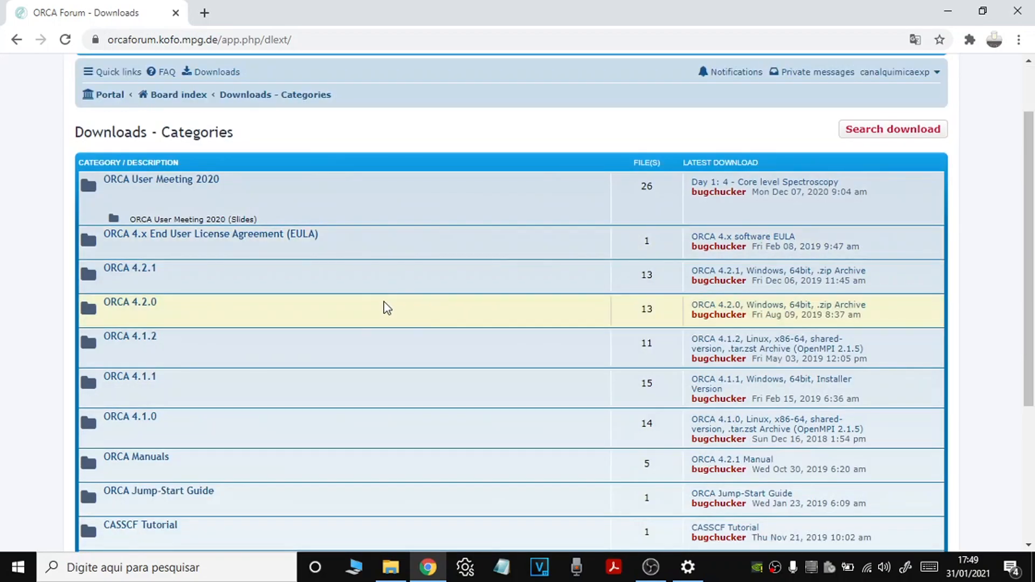
scroll(361, 282, "up", 1)
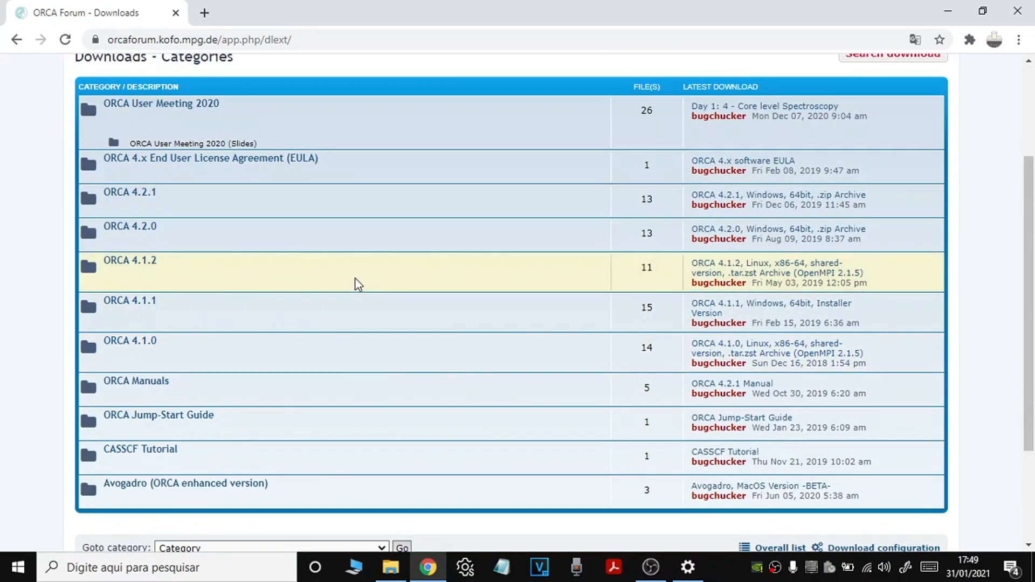
left_click(154, 202)
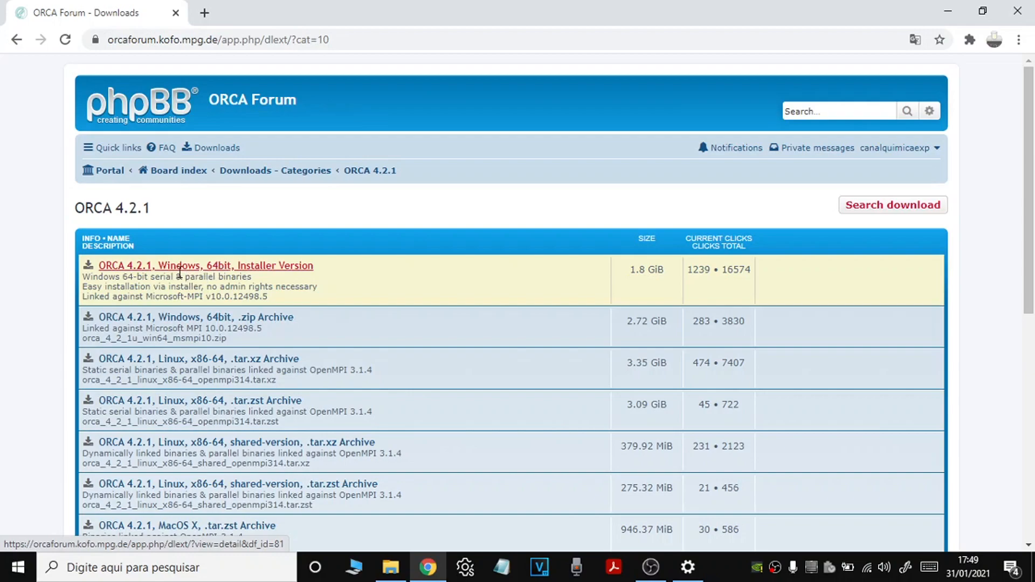
- Examine the description of the Windows 64bit installer version for its binary types and the Microsoft-MPI version it is linked against
left_click_drag(151, 278, 253, 283)
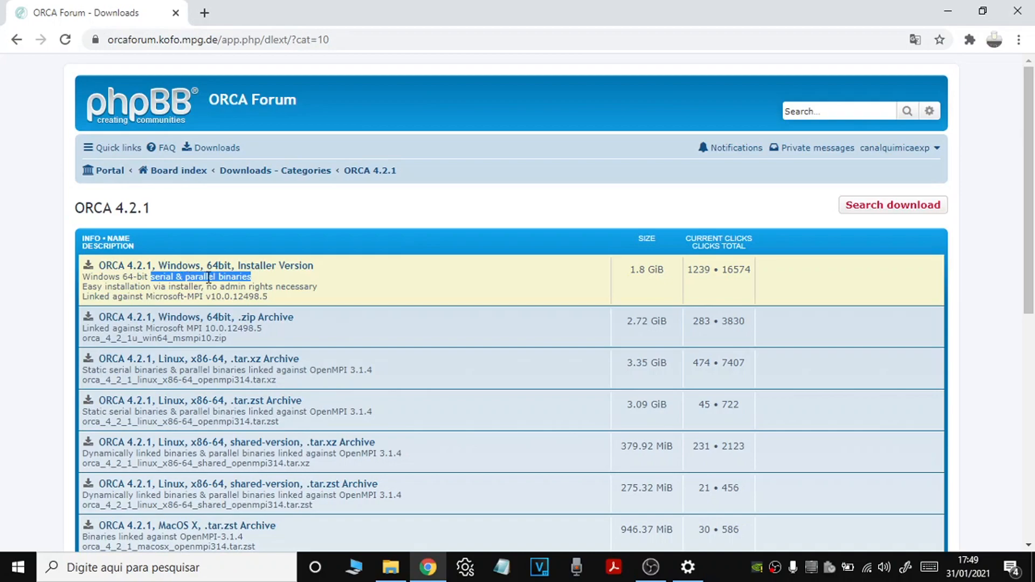
left_click_drag(216, 278, 189, 272)
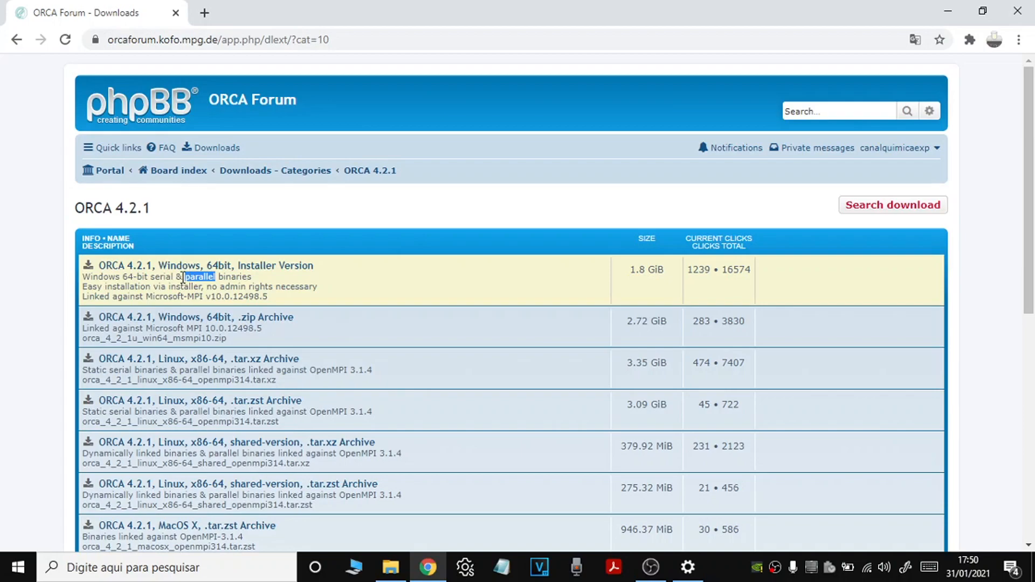
left_click(187, 277)
left_click_drag(145, 298, 263, 299)
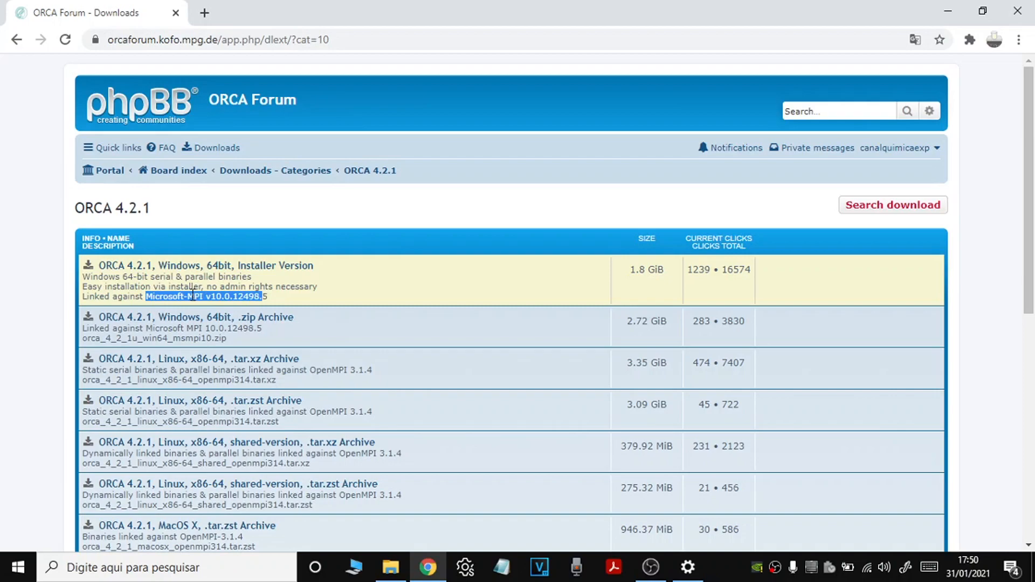
left_click(209, 299)
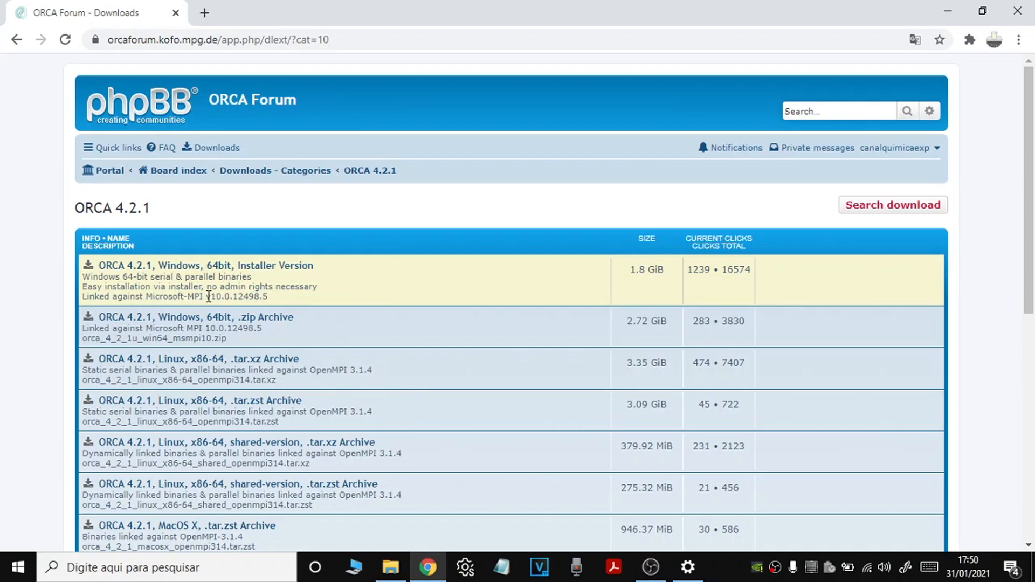
left_click_drag(185, 277, 214, 277)
left_click(221, 279)
- Download the ORCA 4.2.1 Windows 64bit installer, Orca_4_2_1u_Win64_MSMPIv10.exe, to the desktop folder (Área de Trabalho)
left_click(214, 272)
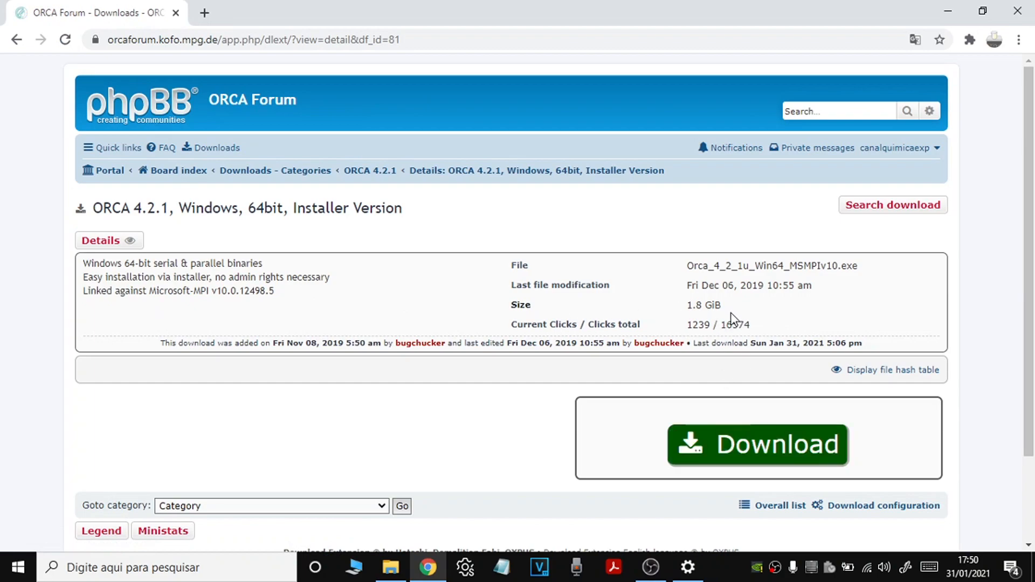
left_click_drag(720, 306, 687, 307)
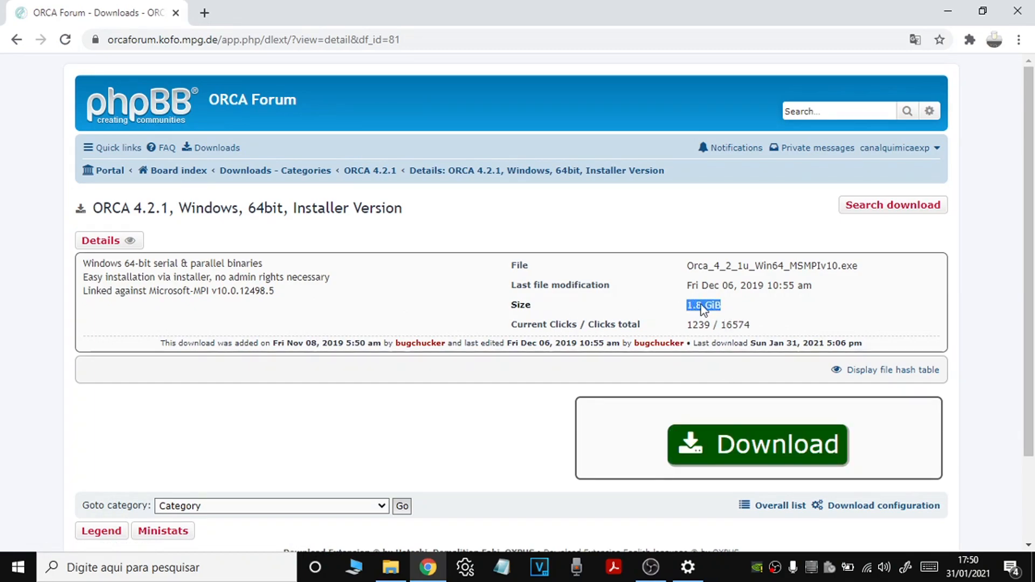
left_click(735, 446)
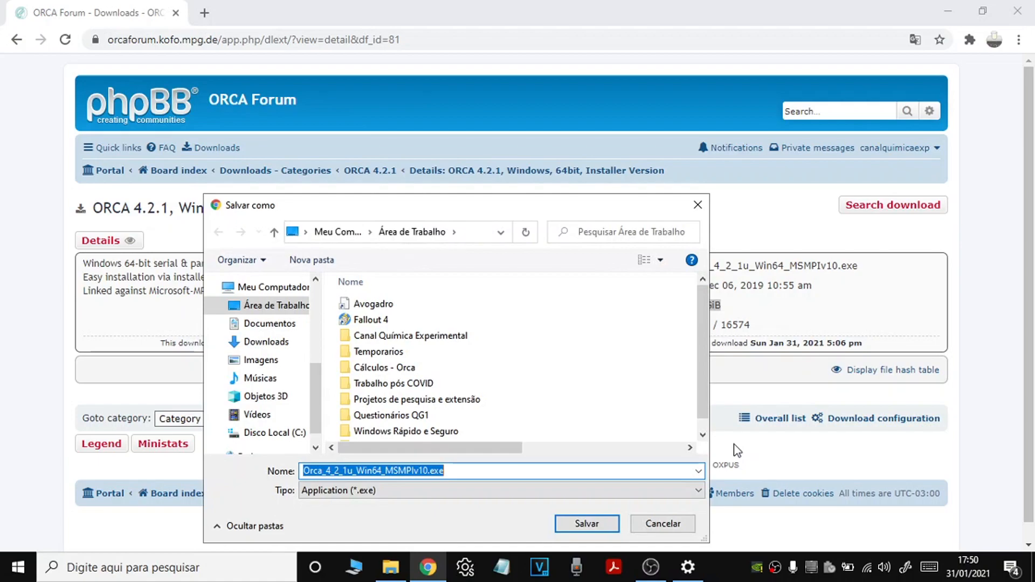
left_click(586, 524)
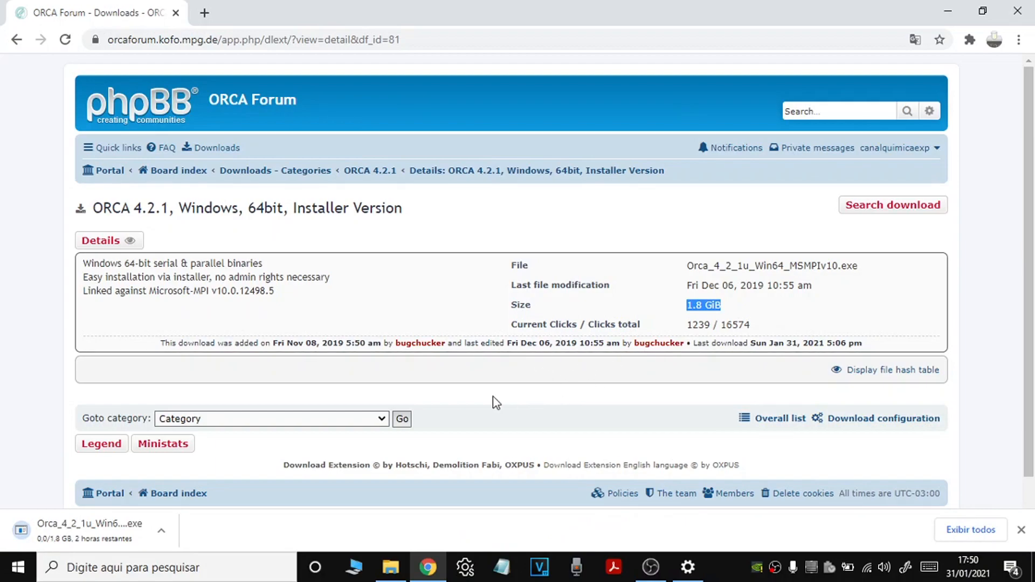
- Return to the download categories and open Avogadro (ORCA enhanced version)
left_click(224, 148)
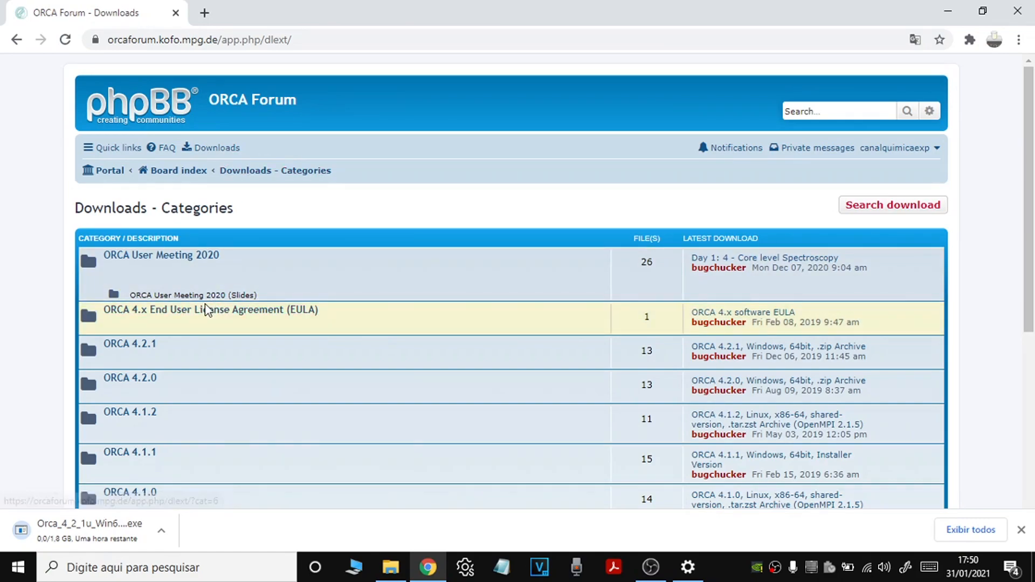
scroll(1019, 307, "down", 3)
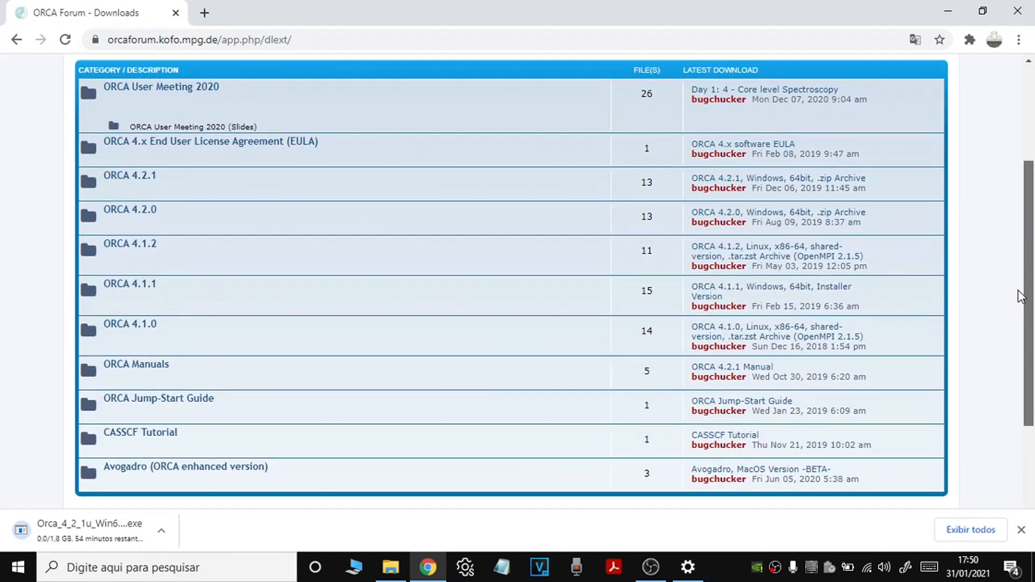
scroll(1019, 307, "up", 1)
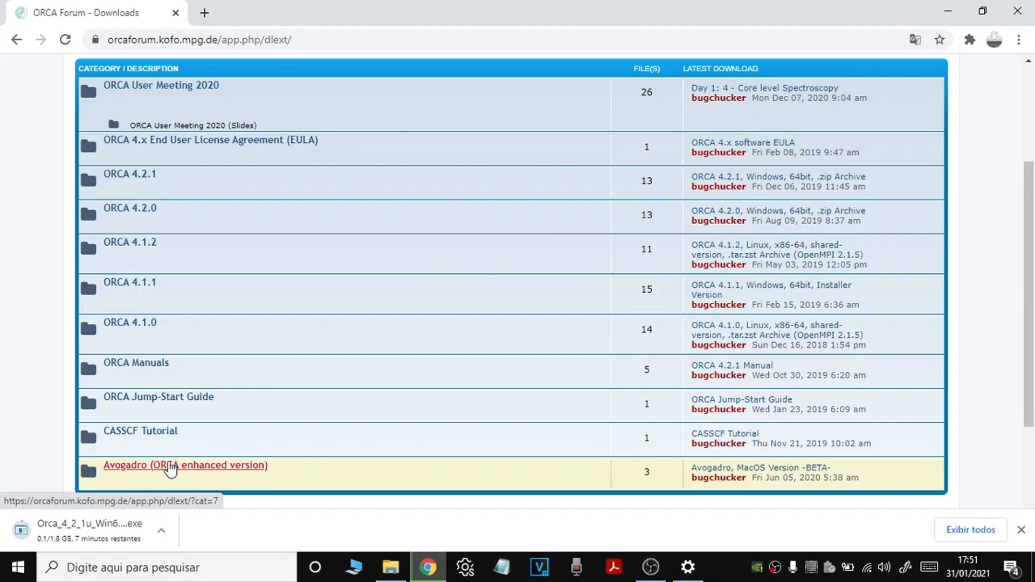
left_click(170, 470)
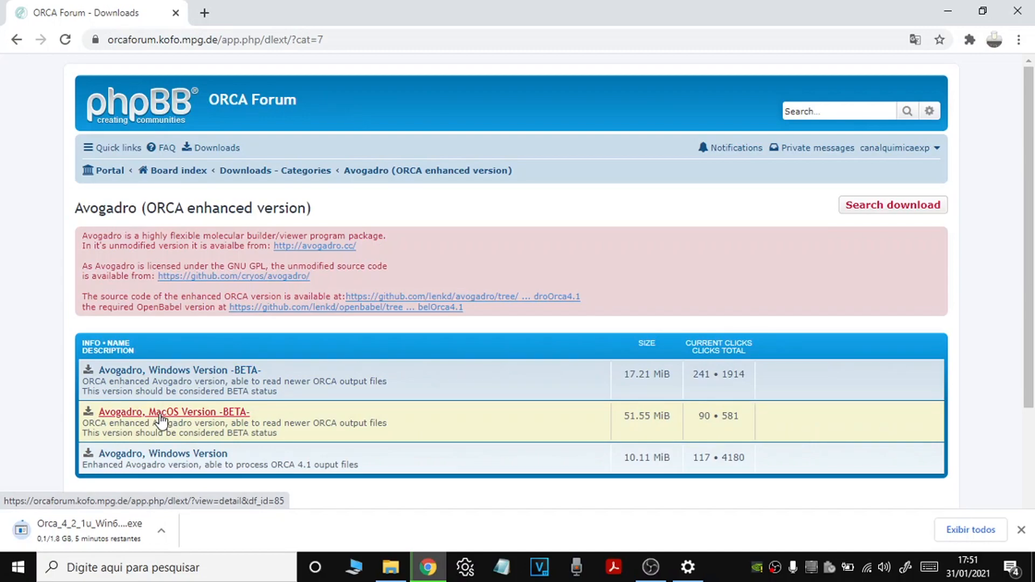
- Download the Avogadro Windows Version -BETA- installer, AvogadroOrca4.2.1.current.exe, to the desktop folder (Área de Trabalho)
left_click(202, 372)
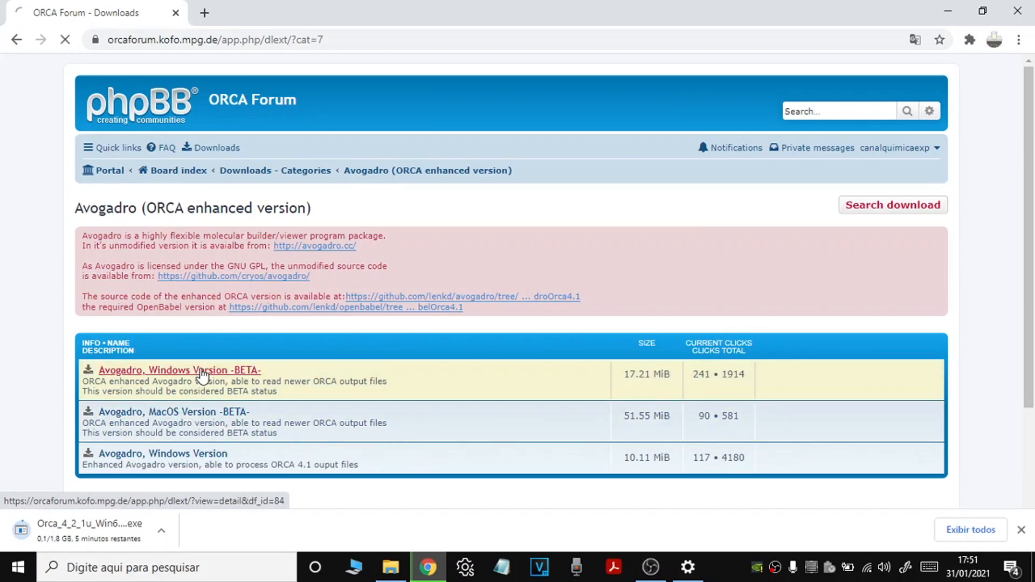
left_click_drag(1028, 173, 1028, 323)
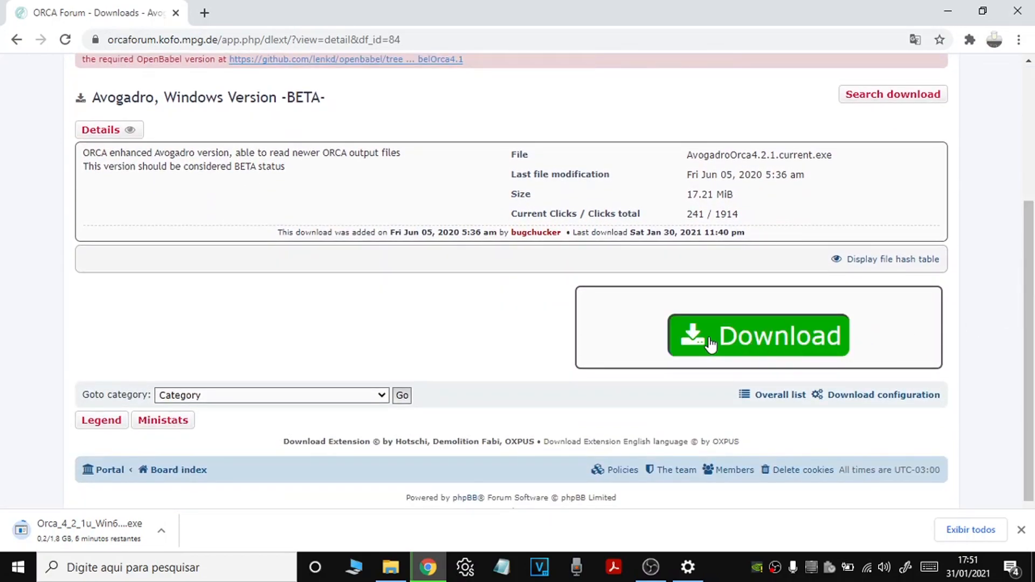
left_click(711, 477)
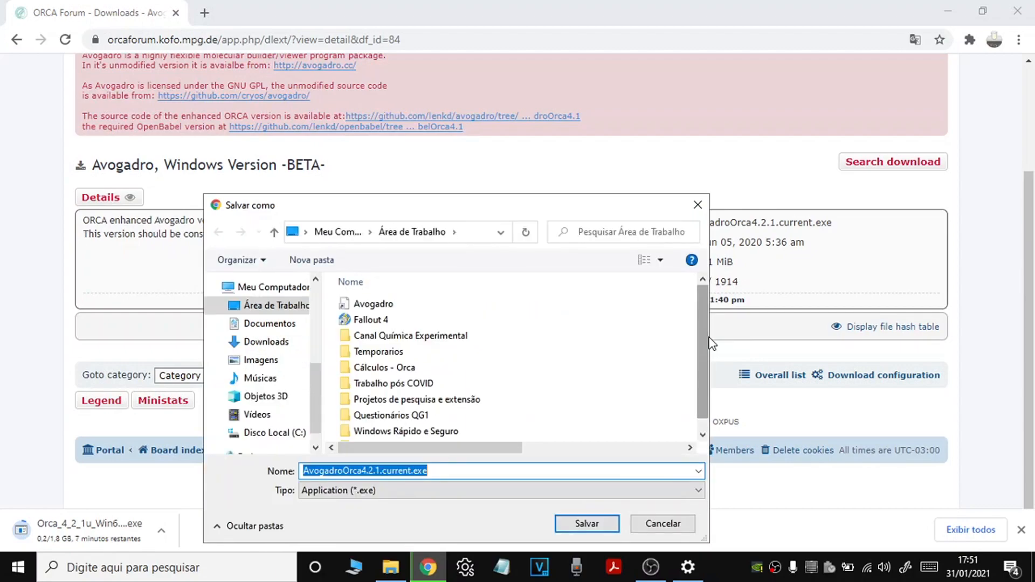
left_click(586, 523)
left_click_drag(1029, 288, 1032, 182)
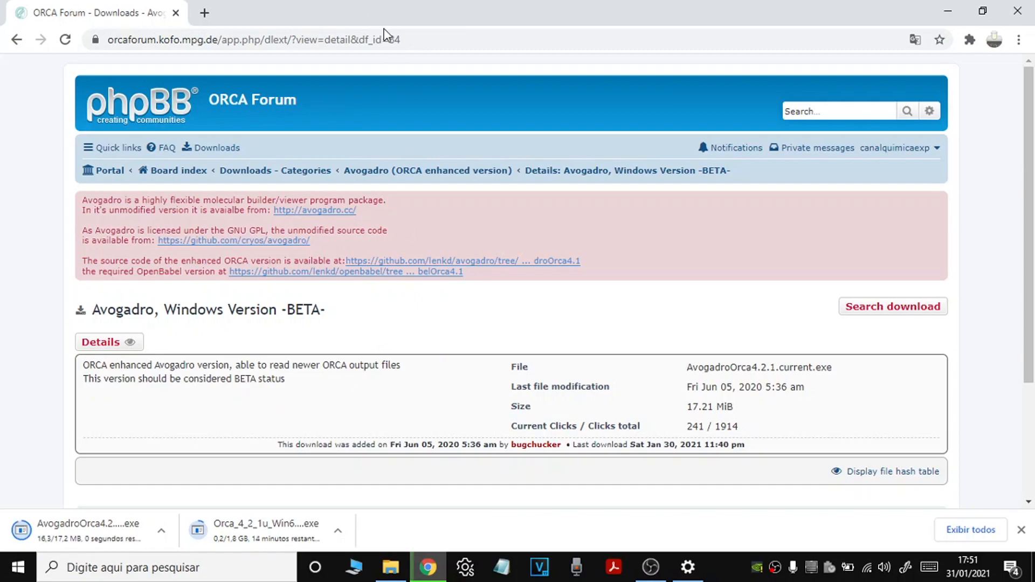
- Search the web for "microsoft mpi v10" and open the Microsoft MPI v10.0 page of the Microsoft Download Center
left_click(396, 42)
type("micro")
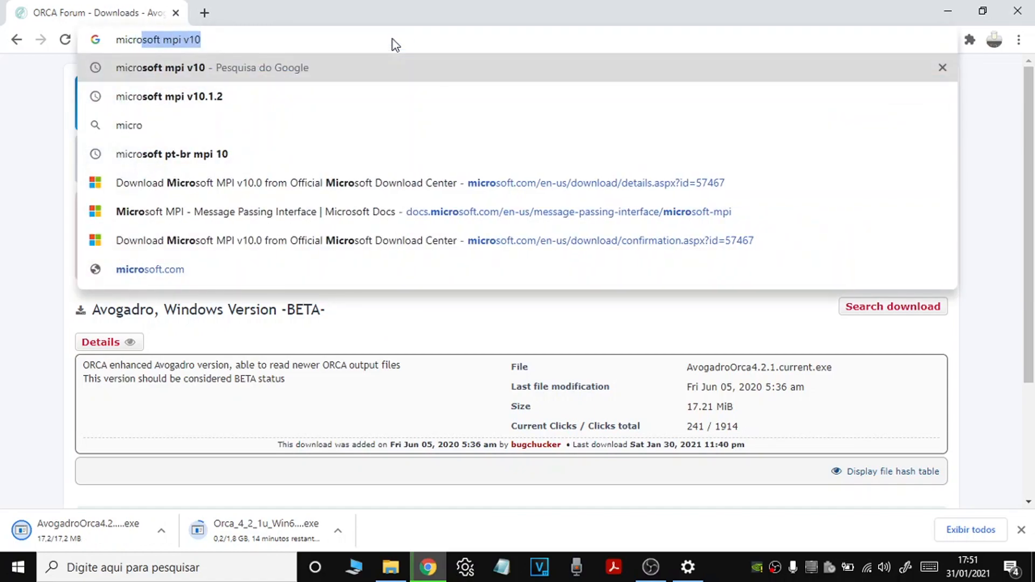
key("Return")
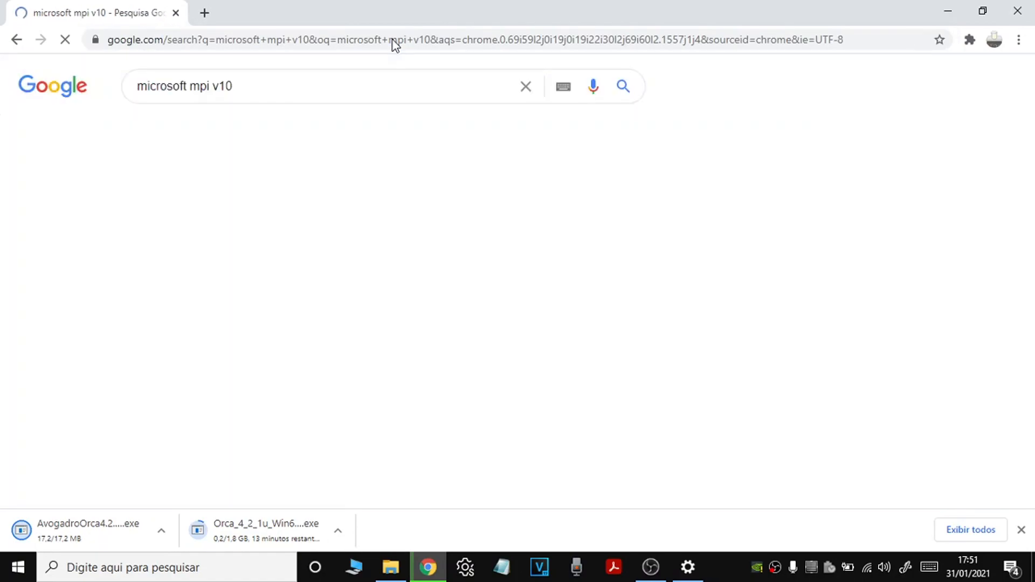
left_click(210, 216)
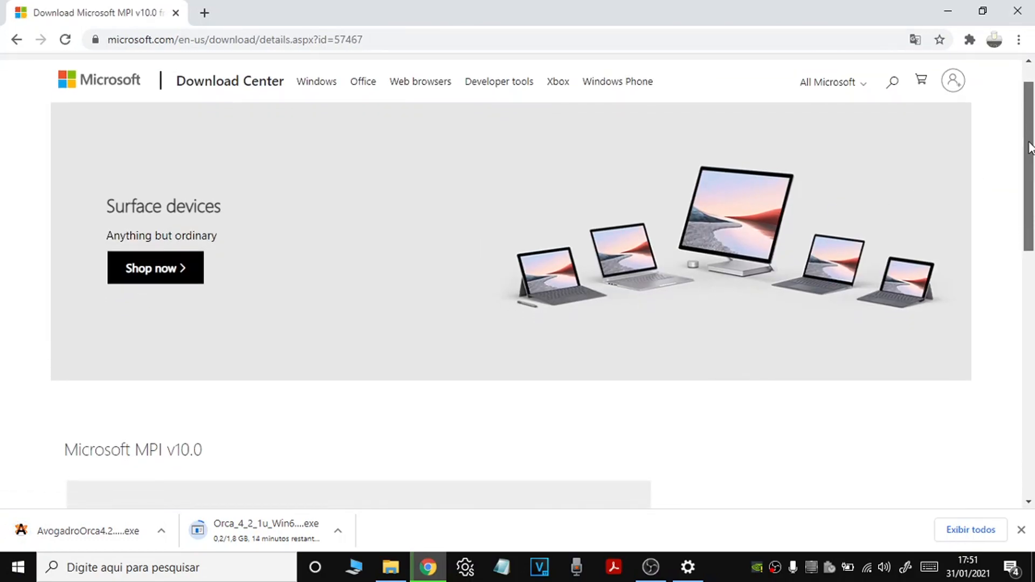
- Download the Microsoft MPI v10.0 installer, msmpisetup.exe, to the desktop folder (Área de Trabalho)
scroll(1017, 223, "down", 4)
left_click_drag(1027, 225, 1029, 270)
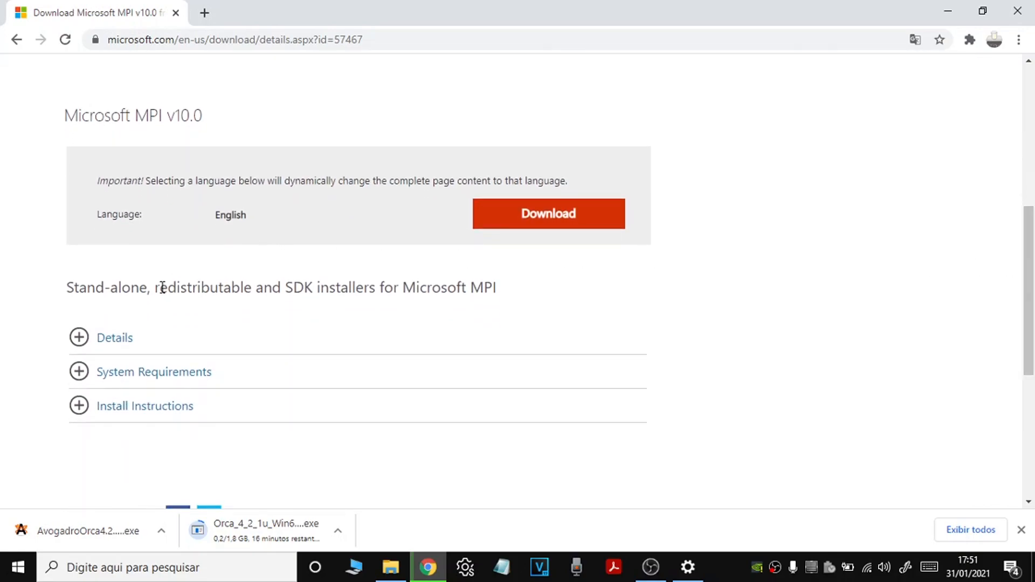
left_click(519, 216)
left_click(72, 242)
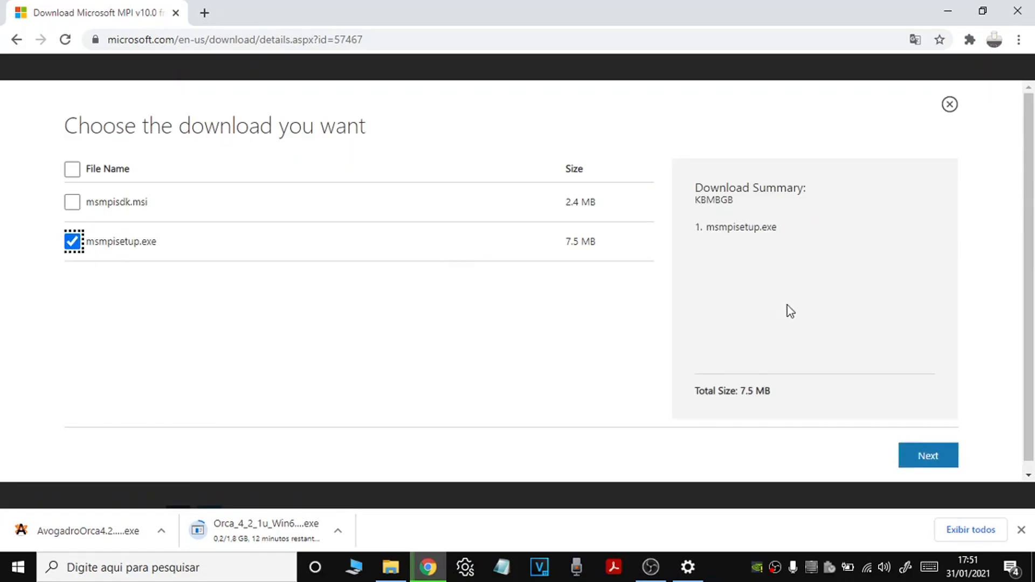
left_click(915, 453)
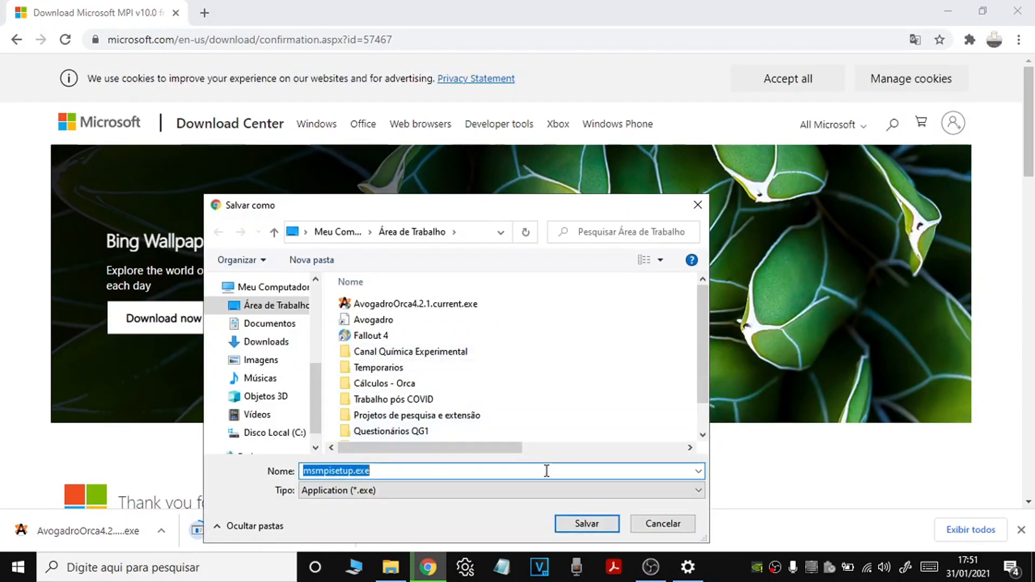
left_click(586, 523)
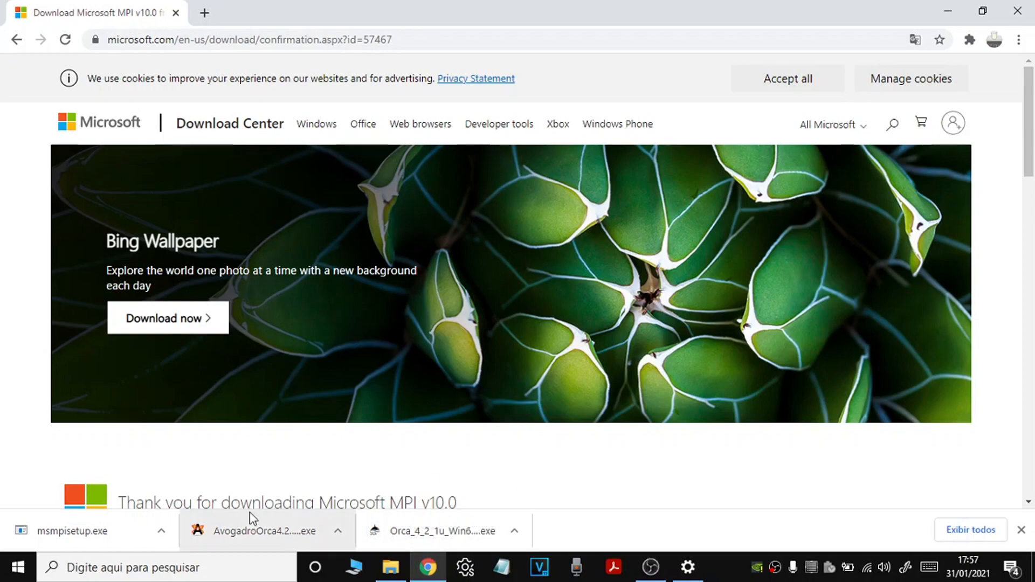
- Run msmpisetup.exe, accept the license agreement and install Microsoft MPI in the default folder C:\Program Files\Microsoft MPI\
left_click(160, 532)
left_click(213, 438)
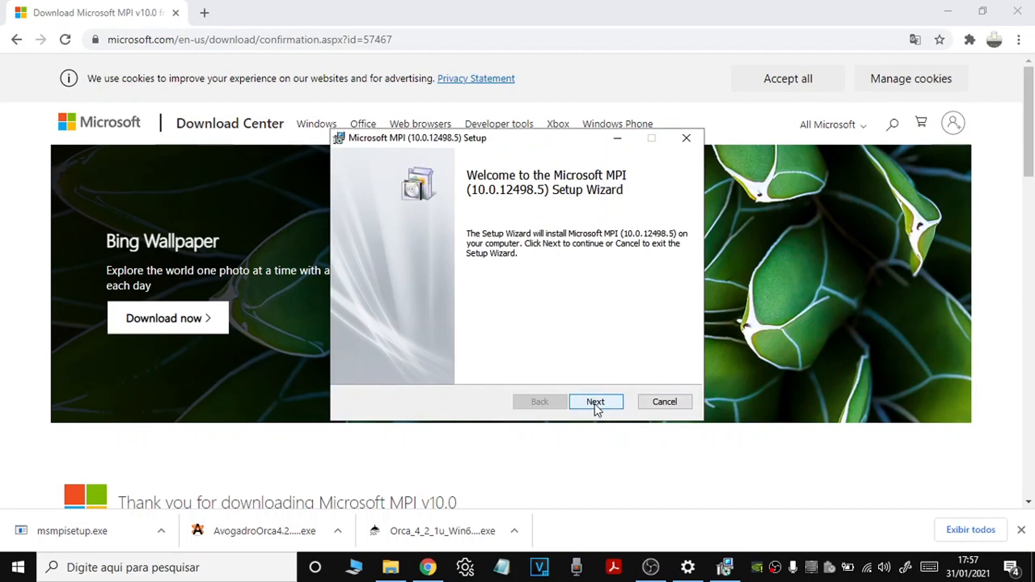
left_click(596, 406)
left_click(462, 368)
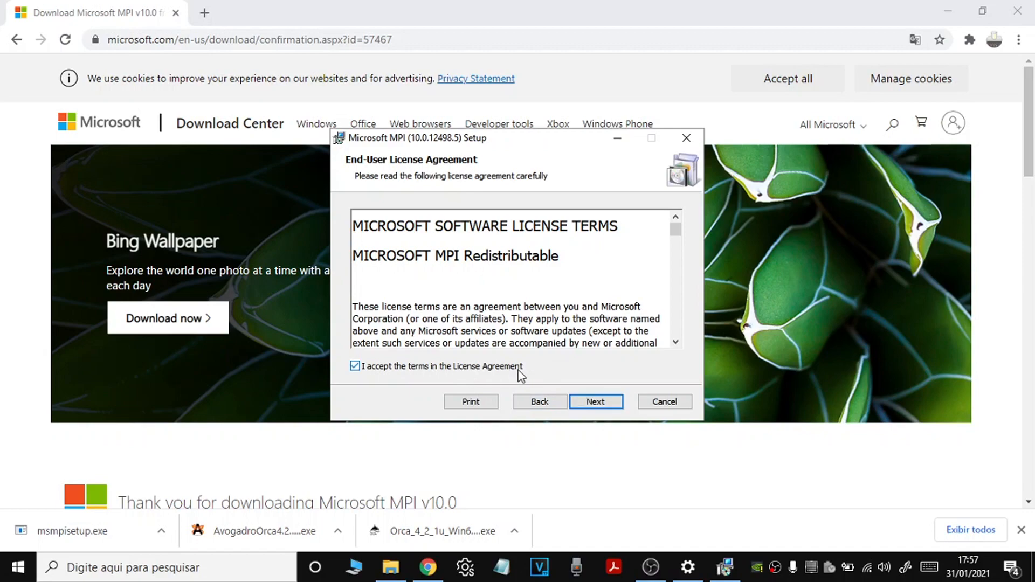
left_click(580, 401)
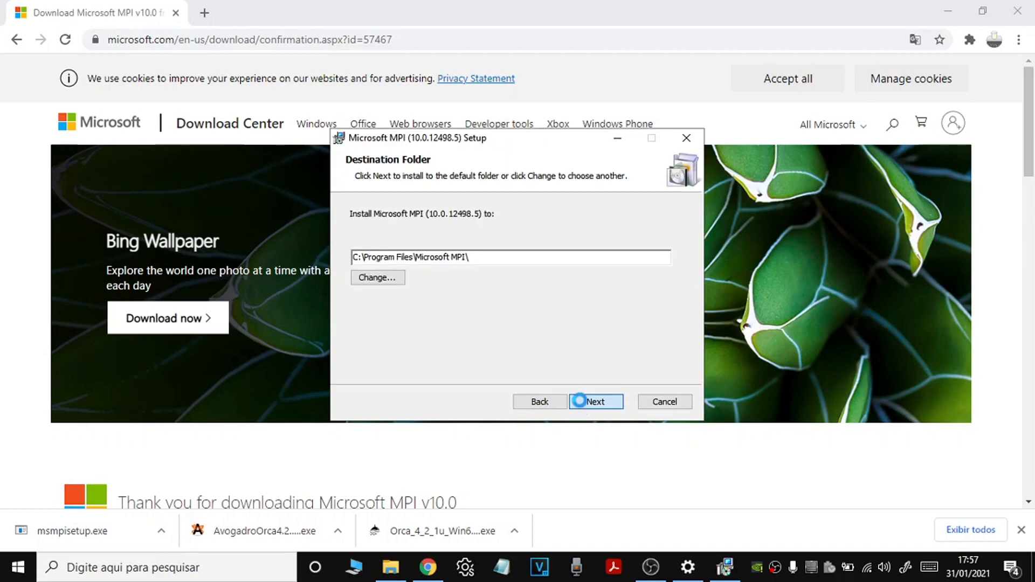
left_click(580, 401)
left_click(580, 401)
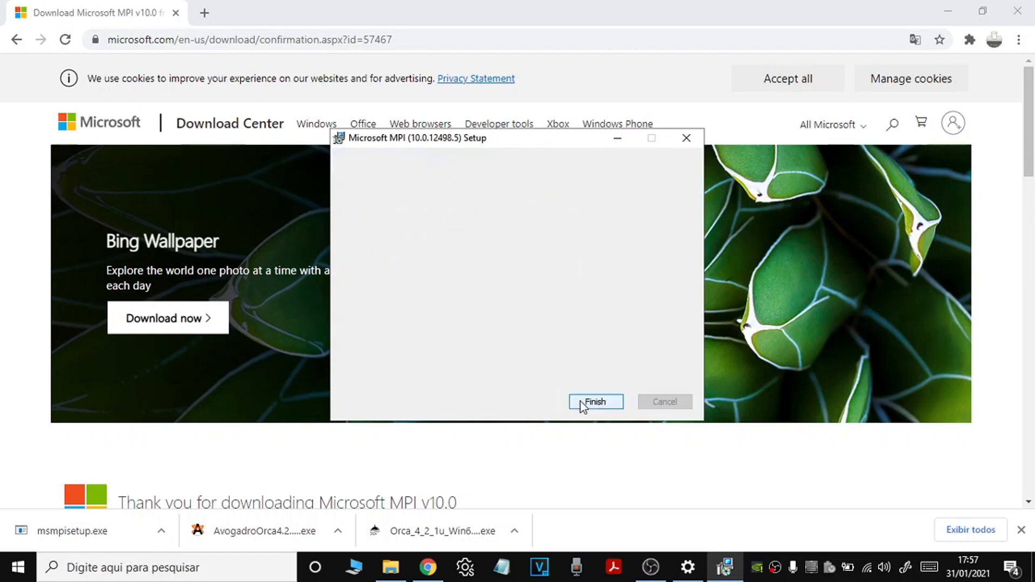
left_click(583, 403)
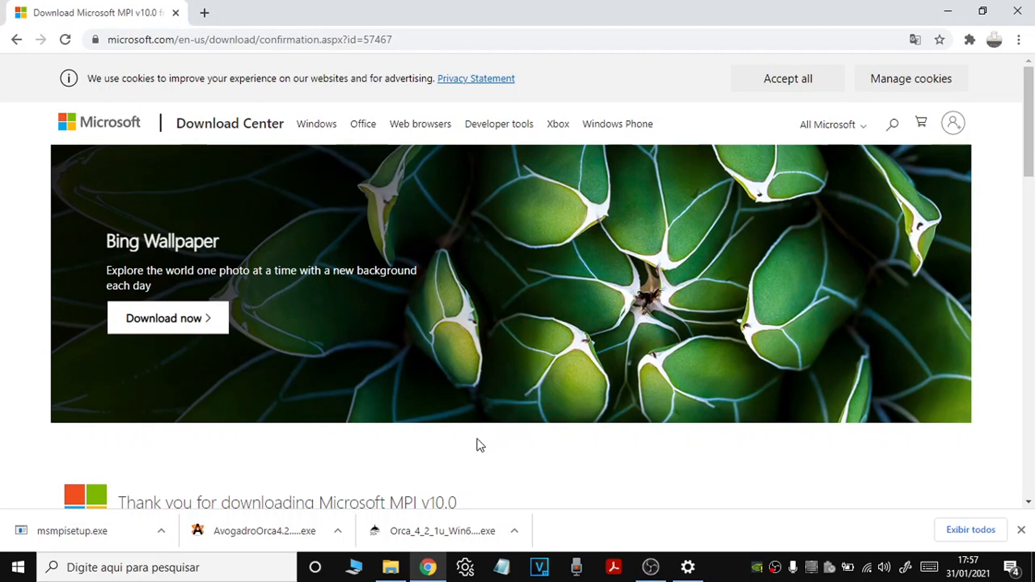
- Run the downloaded Avogadro installer and install Avogadro with ORCA support in C:\AvogadroOrca4.2.1.current, with the default Start Menu folder
left_click(337, 530)
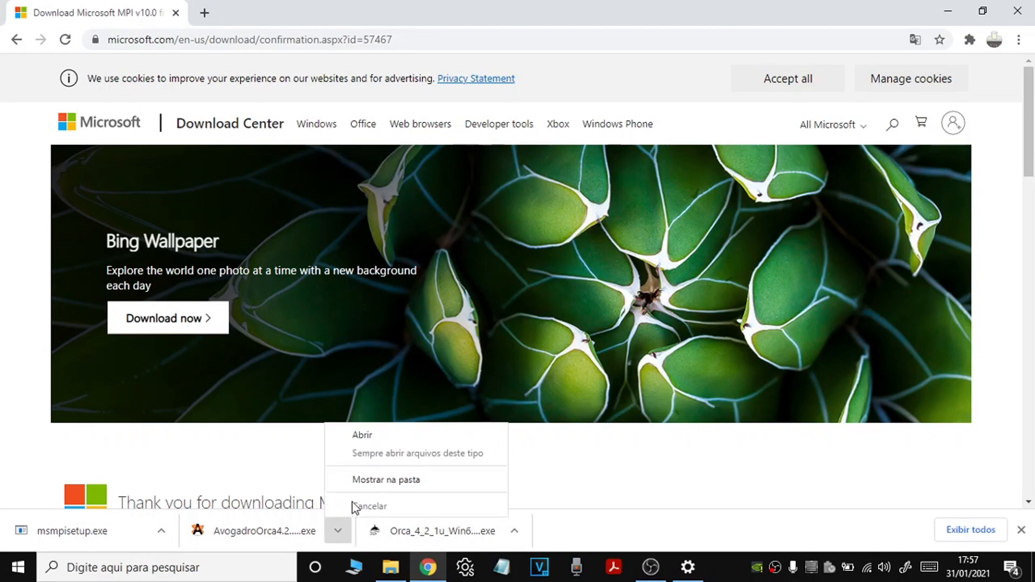
left_click(373, 435)
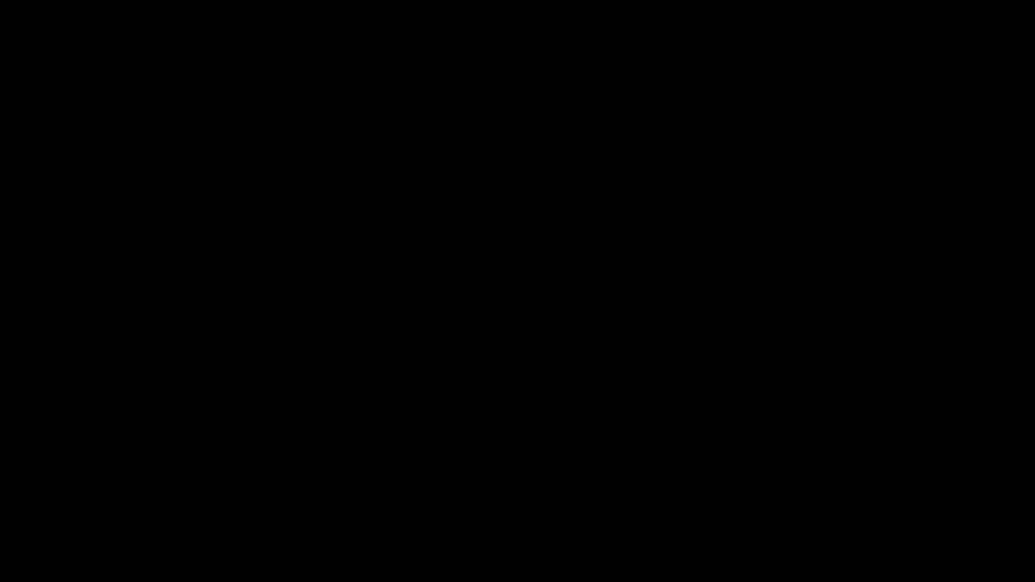
left_click(594, 408)
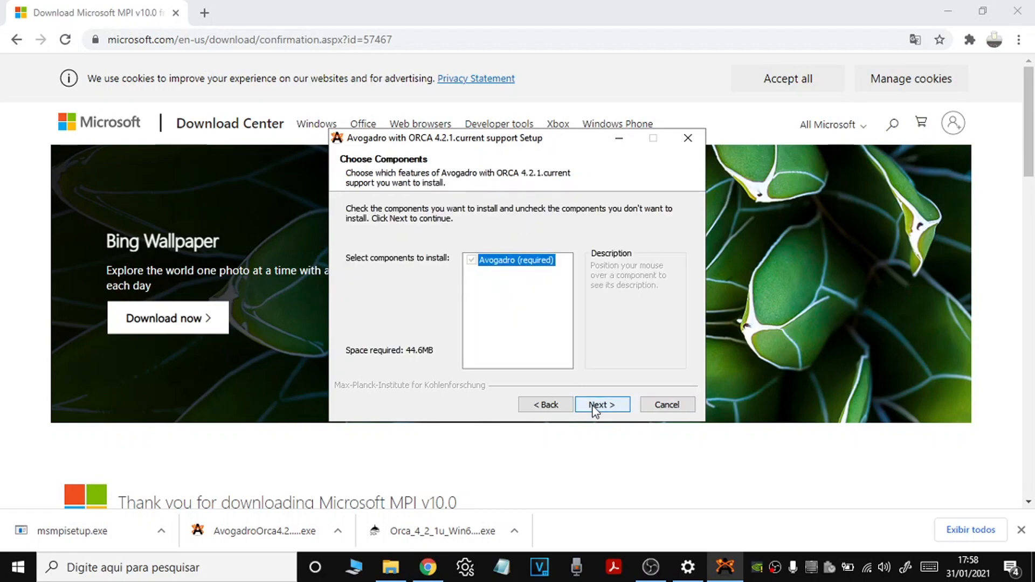
left_click(594, 405)
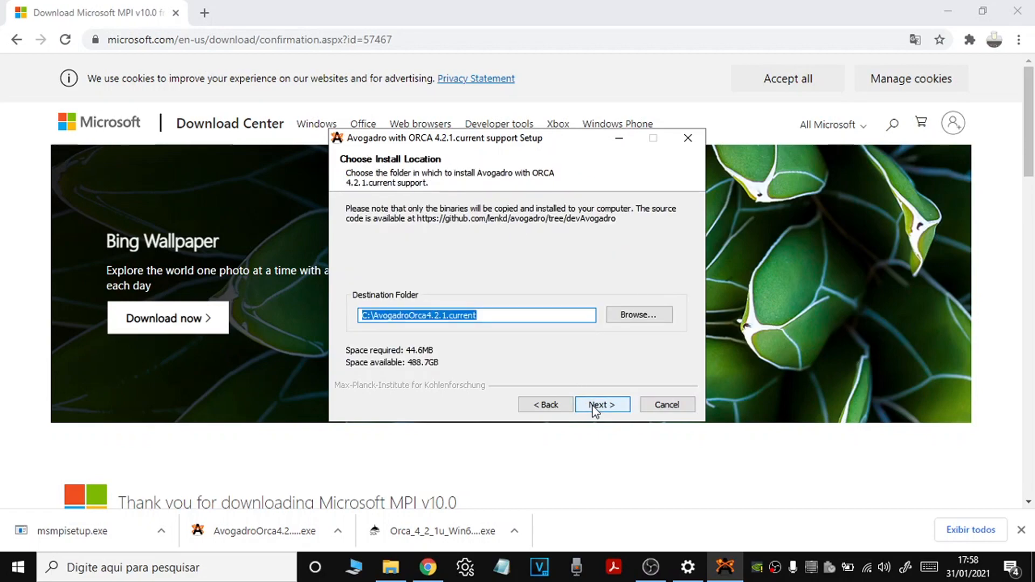
left_click(485, 316)
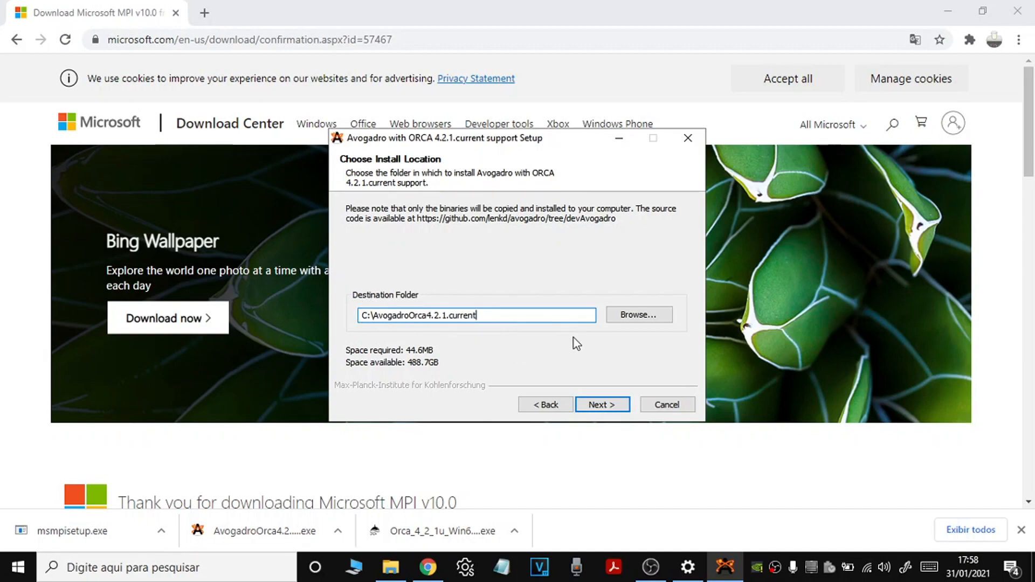
left_click(593, 405)
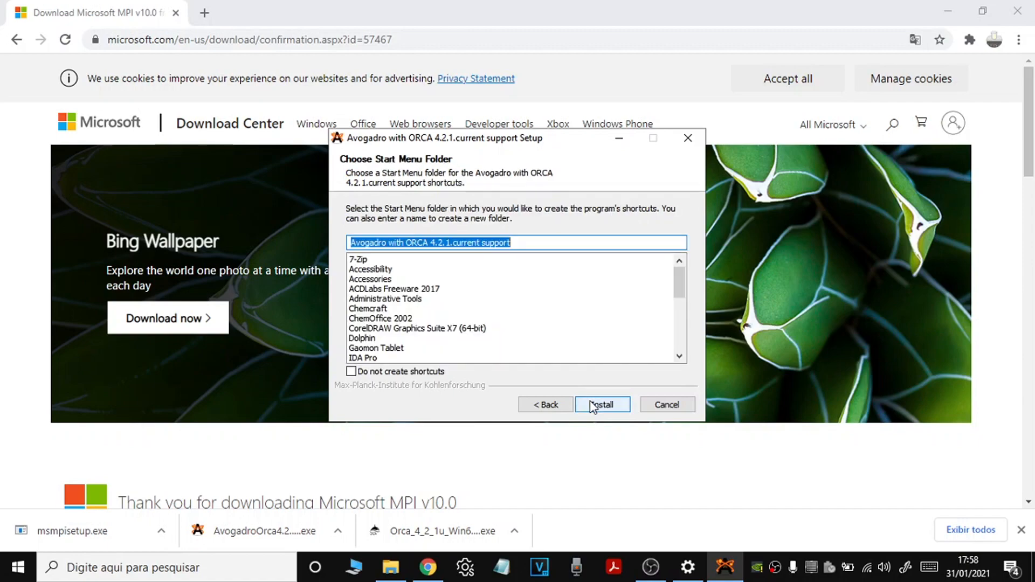
left_click(591, 403)
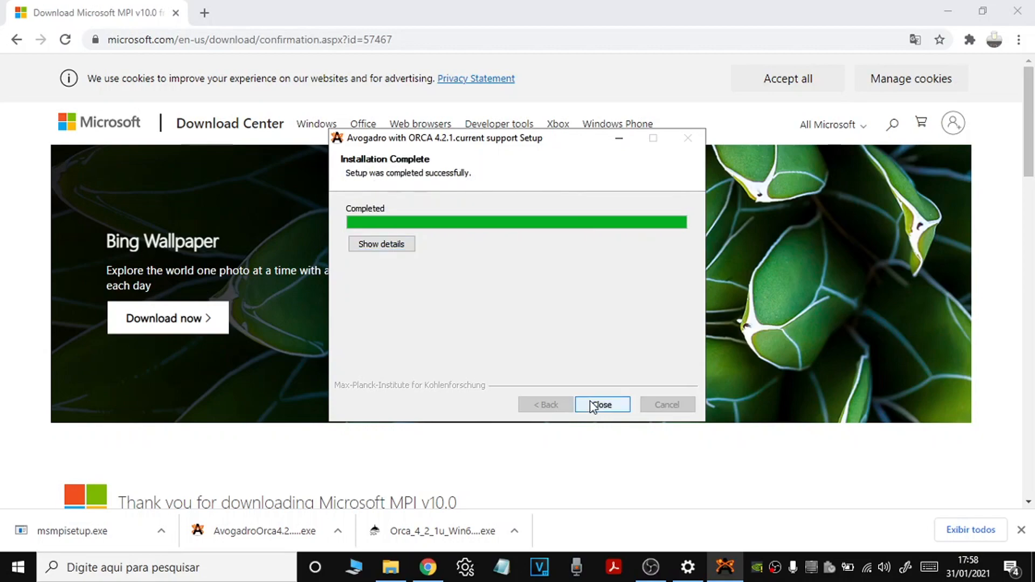
left_click(590, 404)
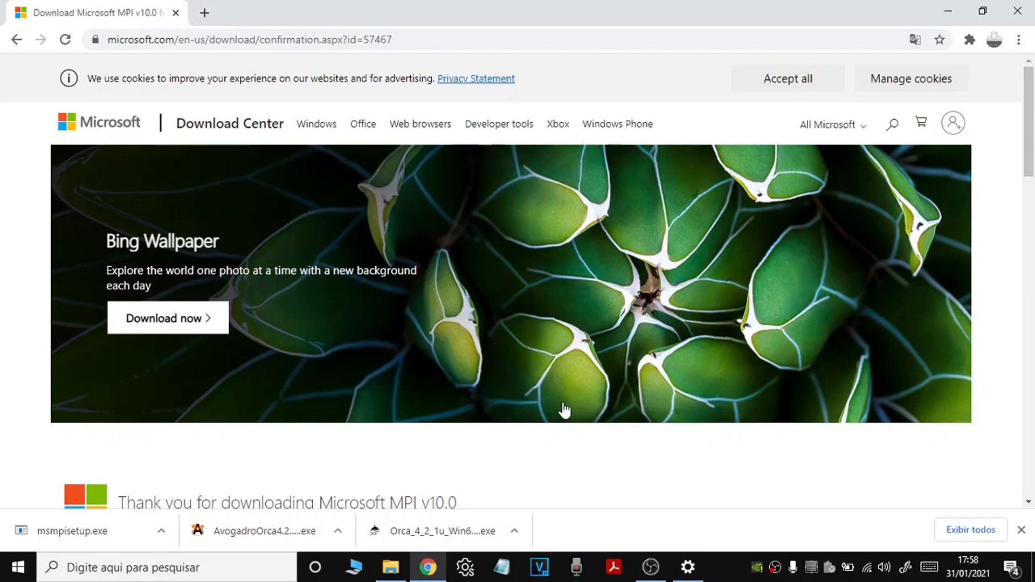
- Run the downloaded ORCA installer and install ORCA 4.2.1 with the parallel extension for anyone using this computer, in C:\Orca
left_click(517, 531)
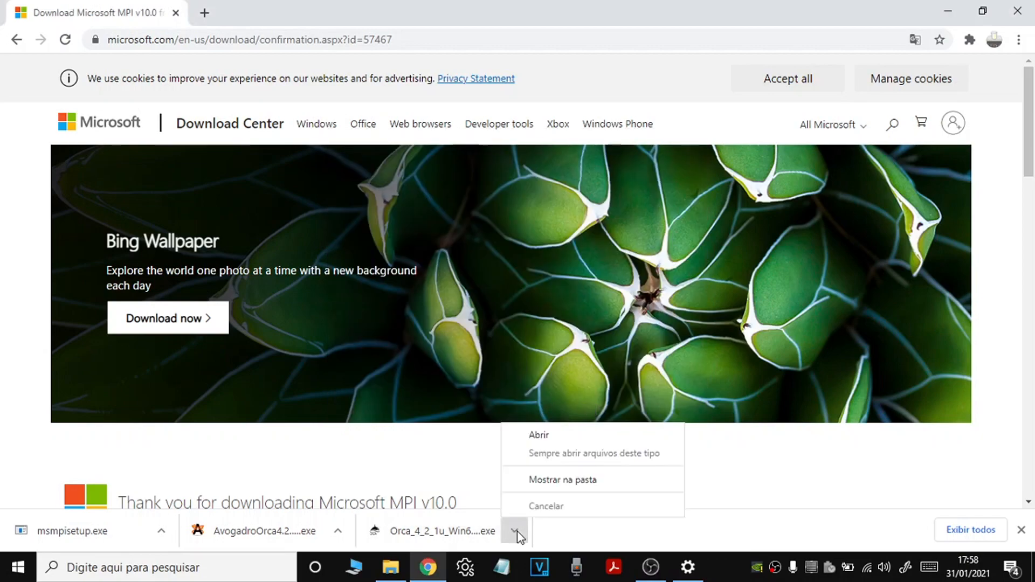
left_click(545, 434)
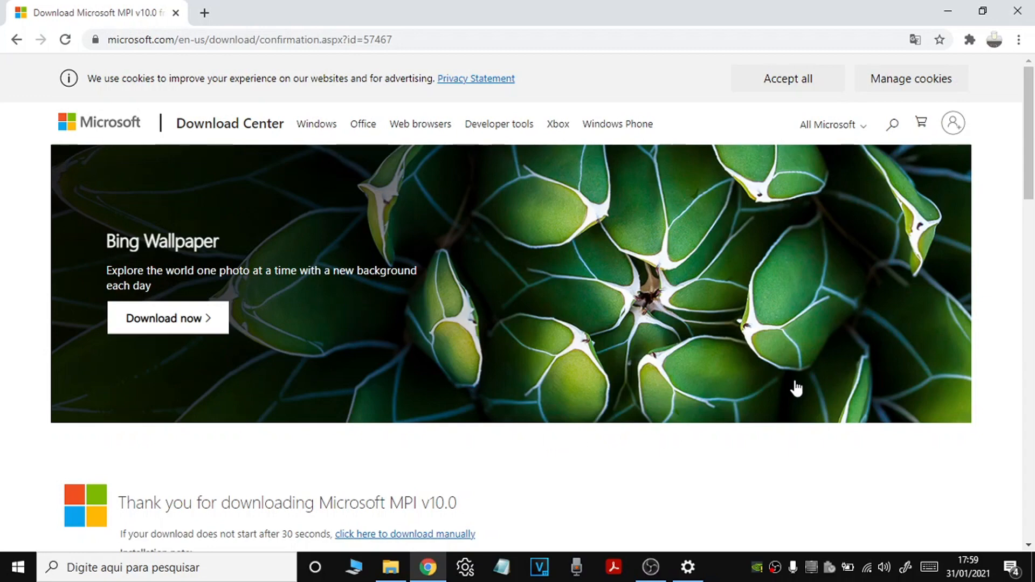
left_click(949, 12)
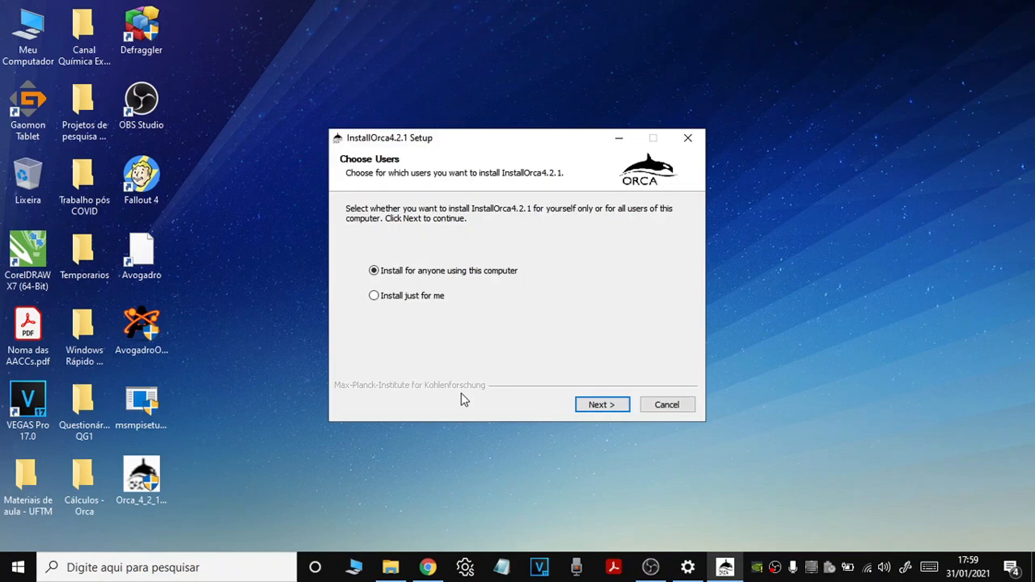
left_click(596, 402)
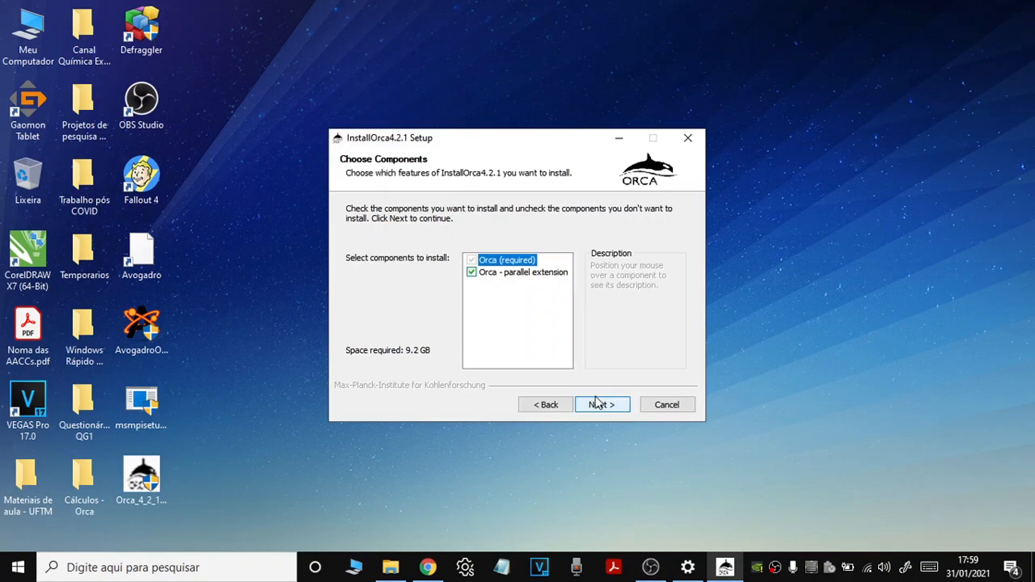
mouse_move(516, 277)
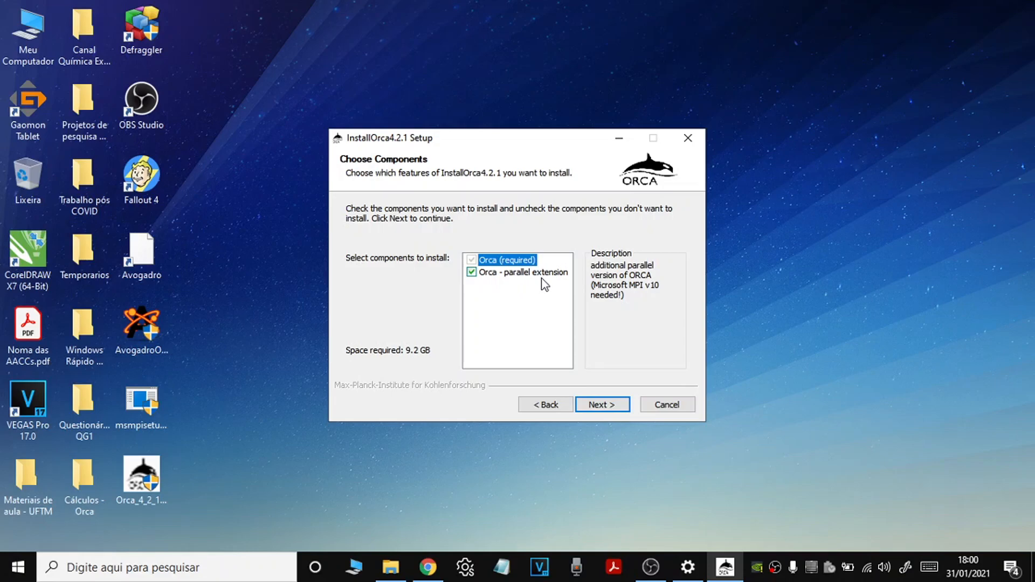
left_click(601, 404)
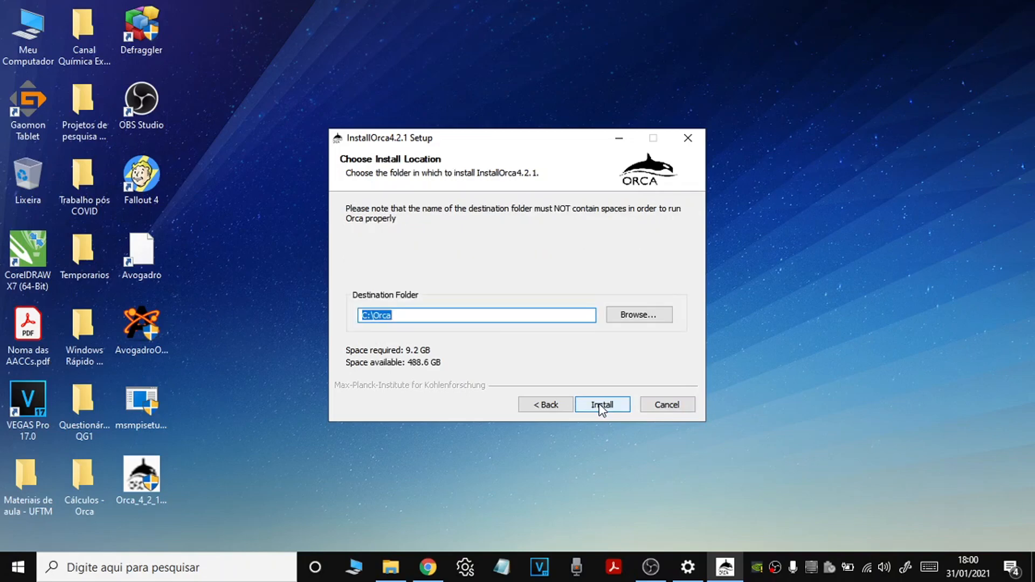
left_click(503, 321)
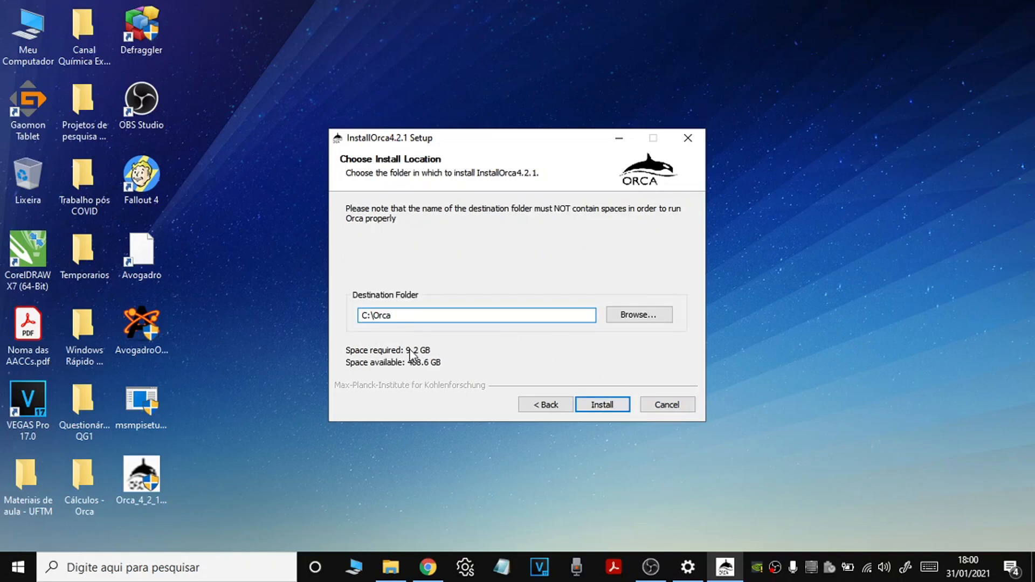
left_click(600, 406)
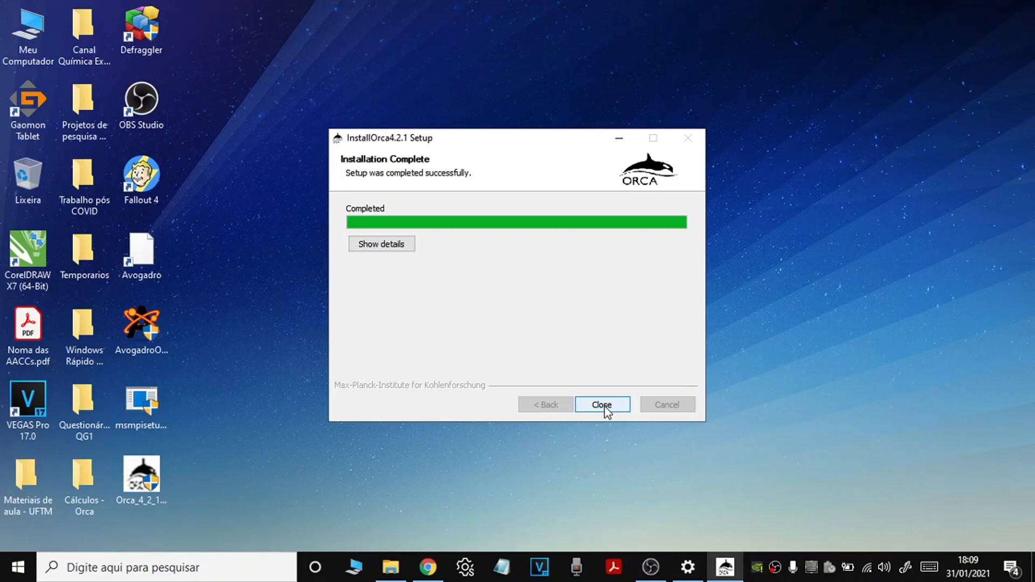
left_click(603, 405)
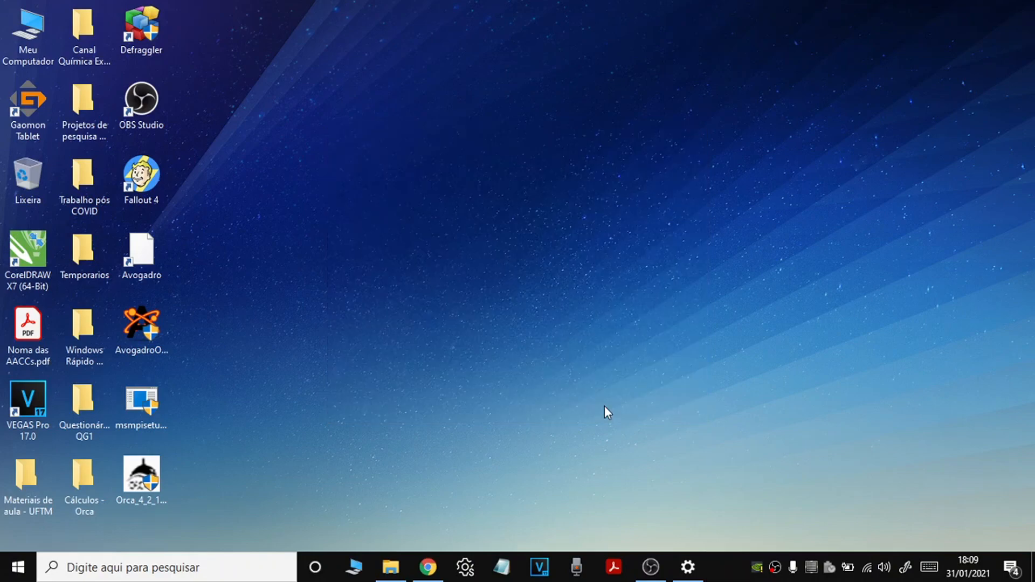
- Close the Windows settings window and permanently delete the Avogadro shortcut and the three downloaded installers from the desktop
left_click(687, 566)
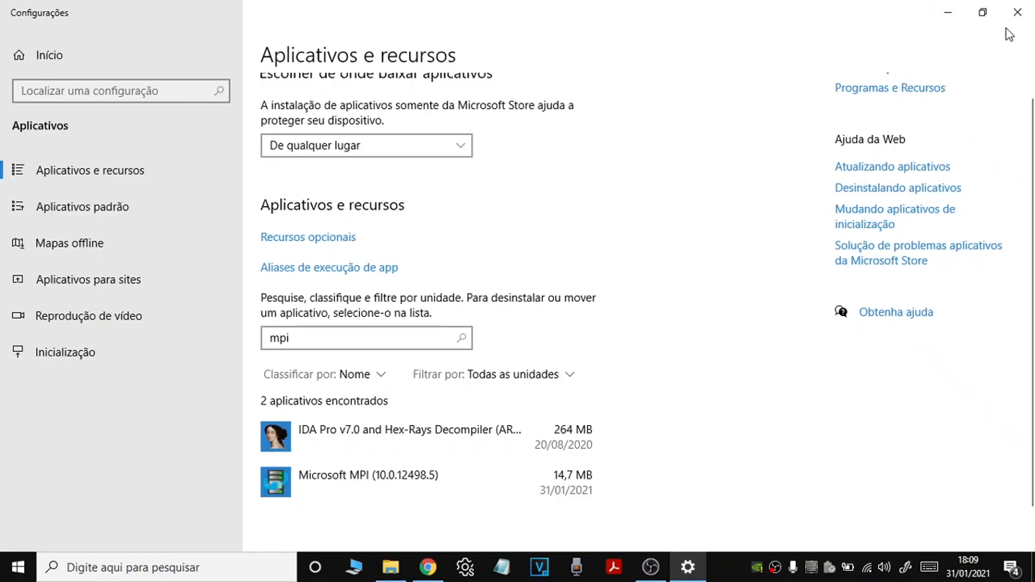
left_click(1016, 13)
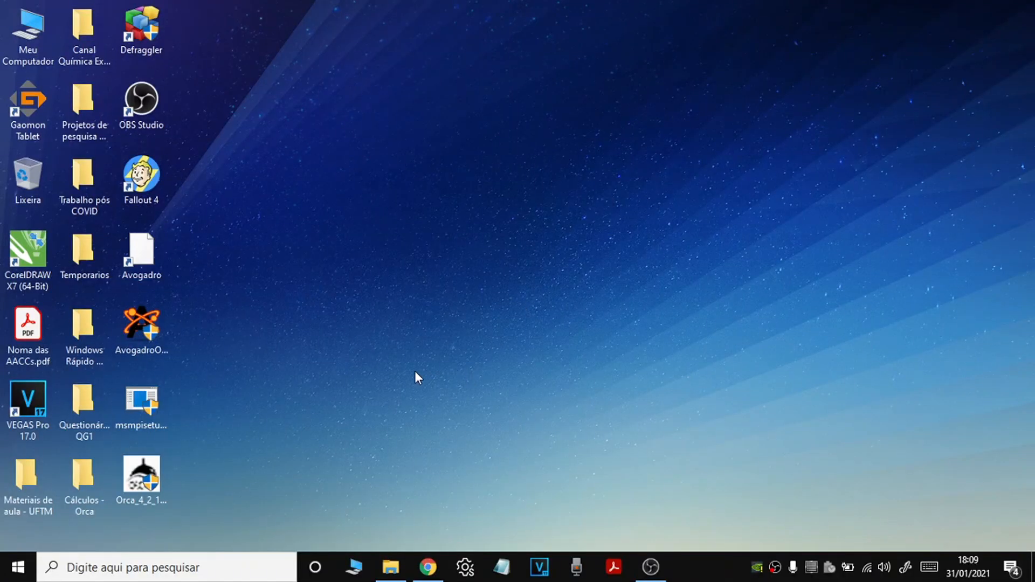
left_click_drag(219, 478, 137, 258)
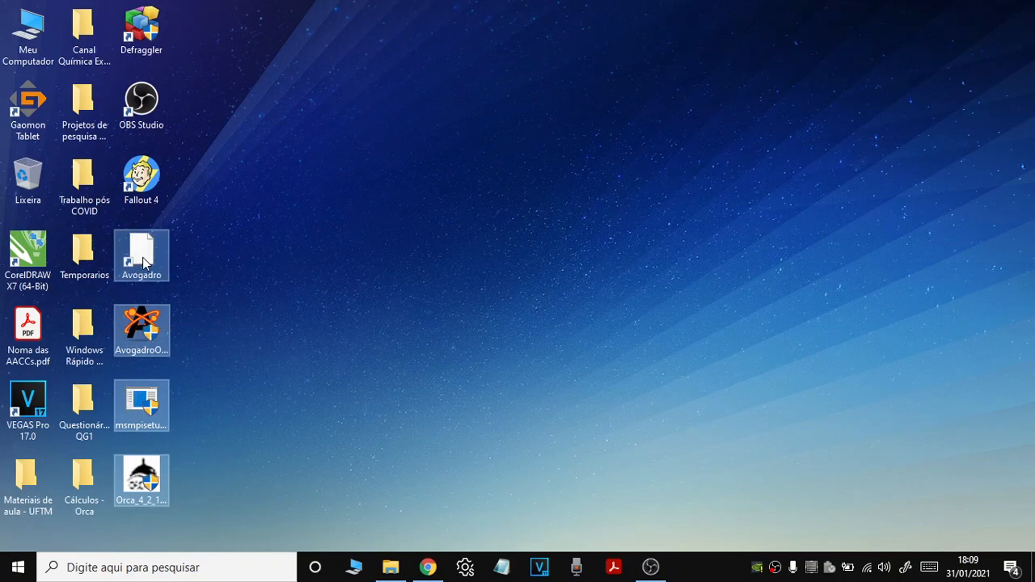
key("shift+Delete")
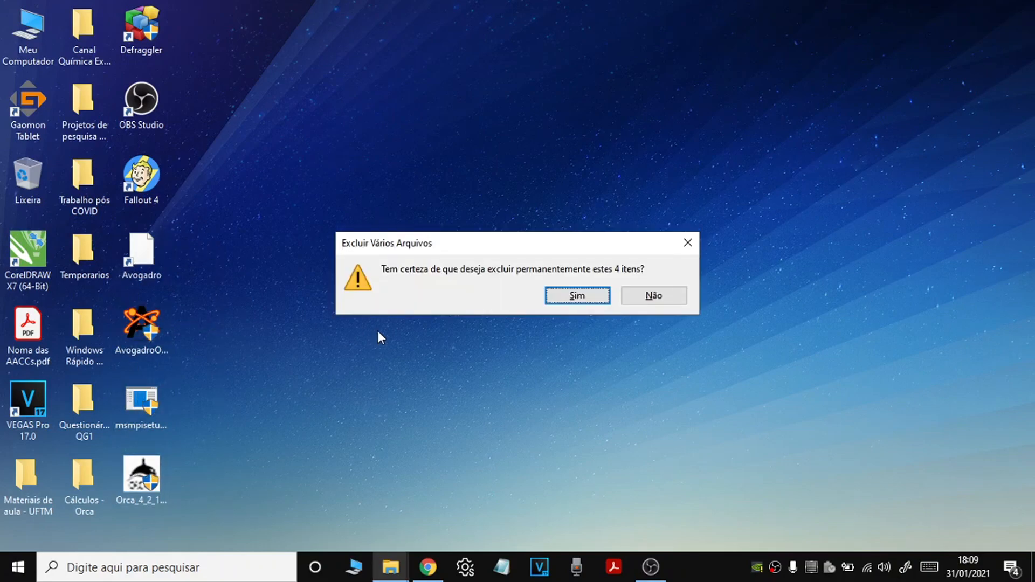
left_click(562, 294)
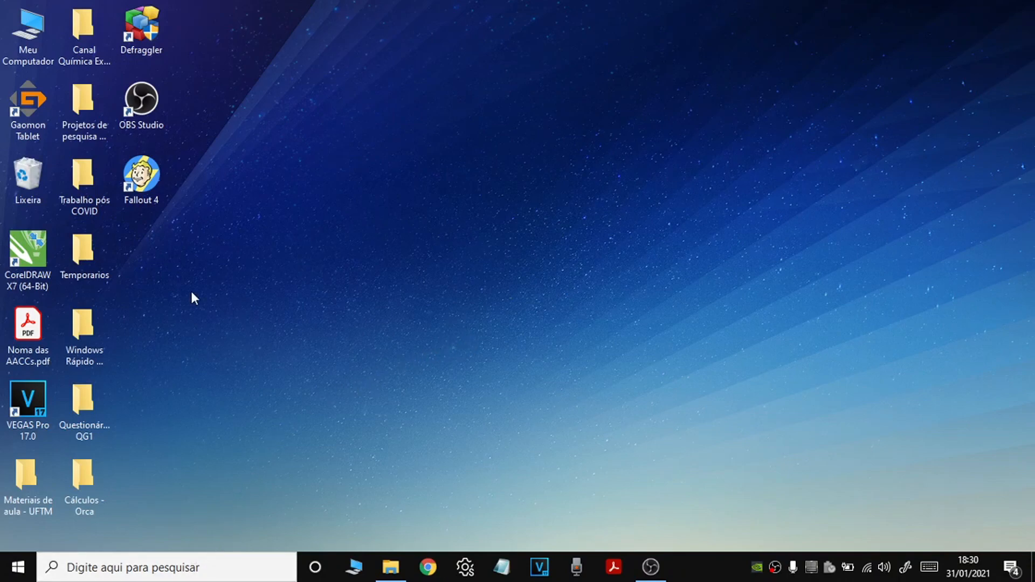
- Start a new desktop shortcut and browse to C:\AvogadroOrca4.2.1.current\Avogadro\bin\avogadro.exe as its target
right_click(180, 284)
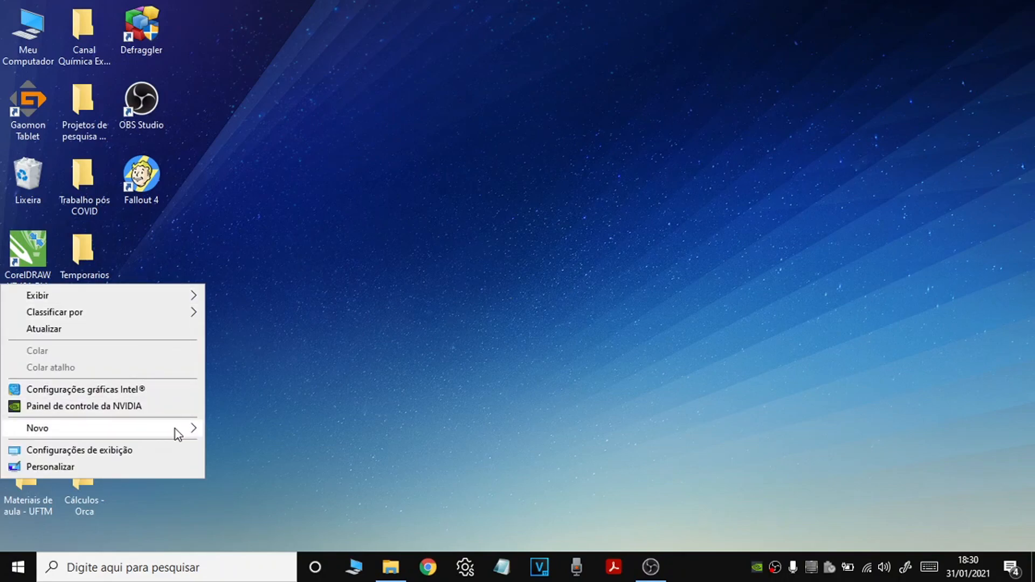
left_click(200, 429)
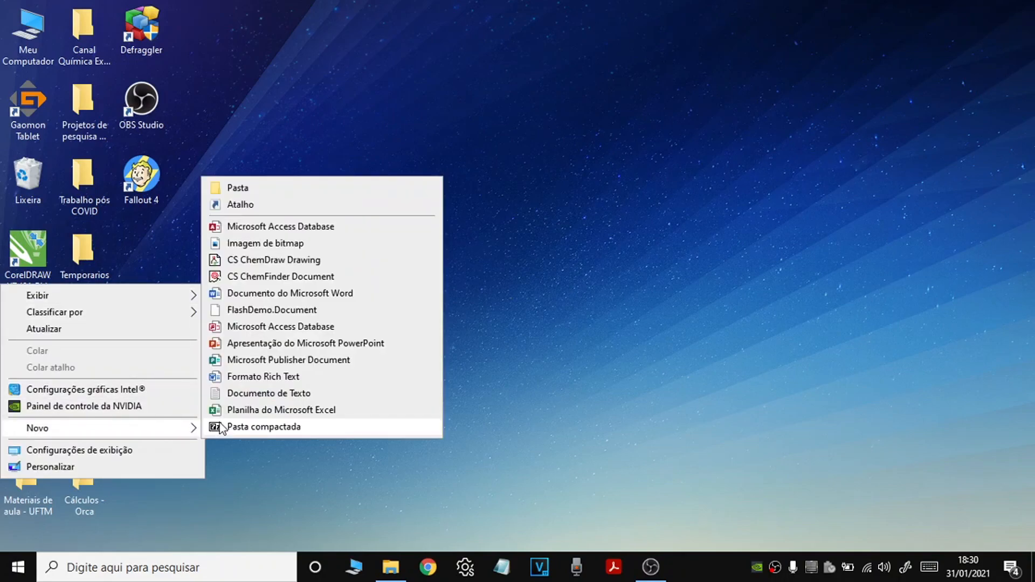
left_click(250, 211)
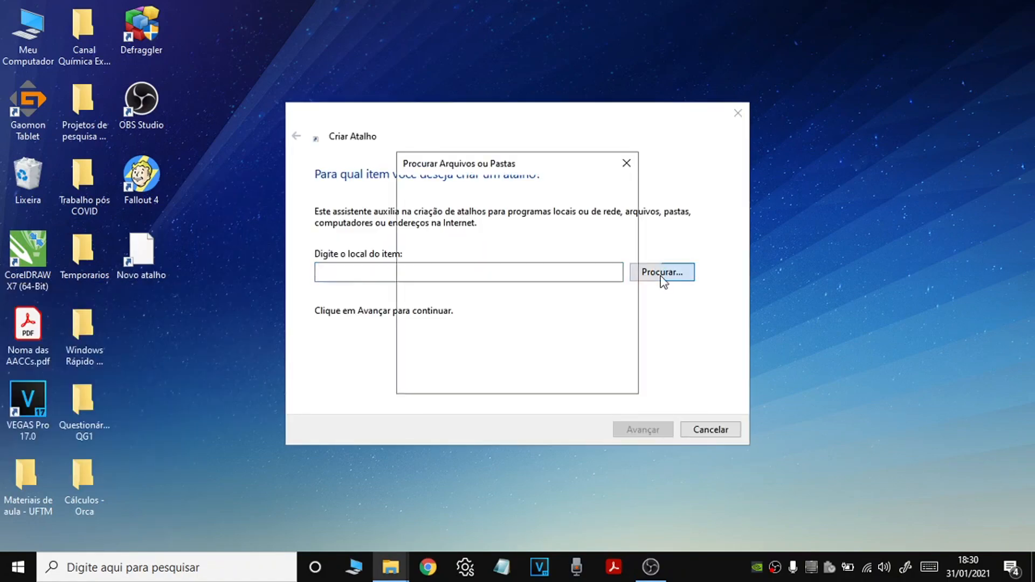
left_click(663, 273)
mouse_move(619, 251)
left_mouse_down()
mouse_move(613, 322)
mouse_move(612, 245)
left_mouse_up()
double_click(468, 278)
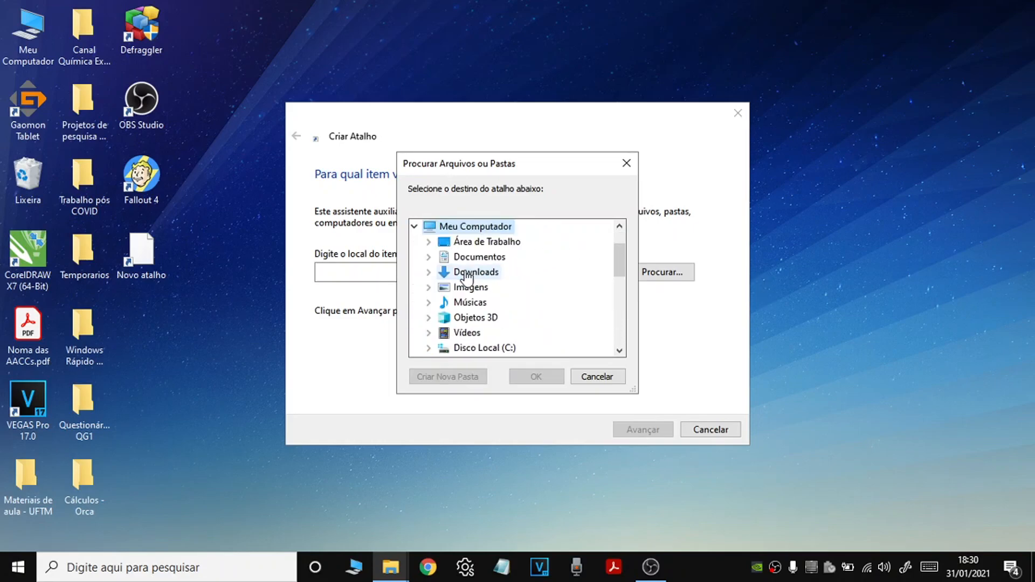
double_click(474, 348)
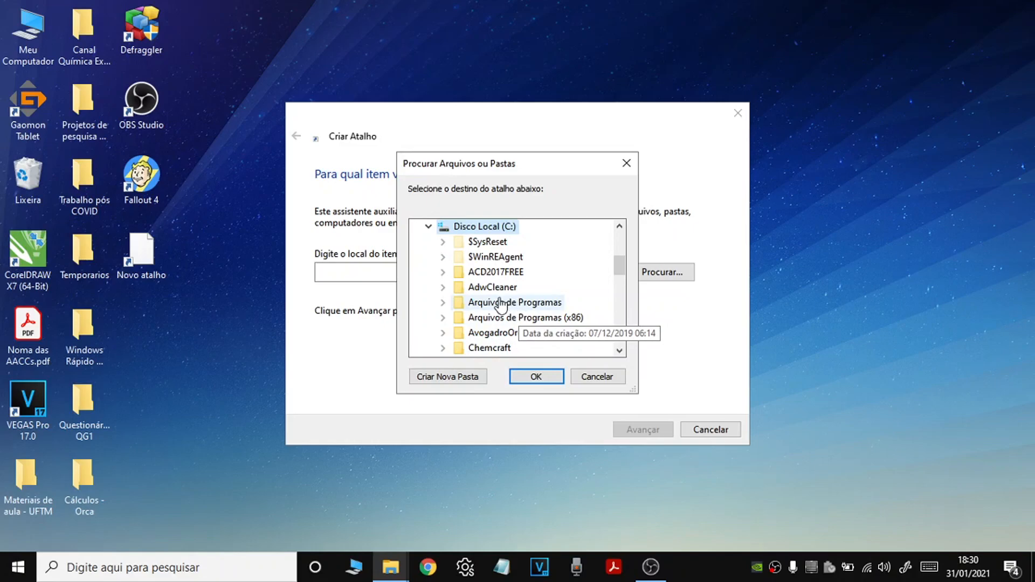
double_click(504, 334)
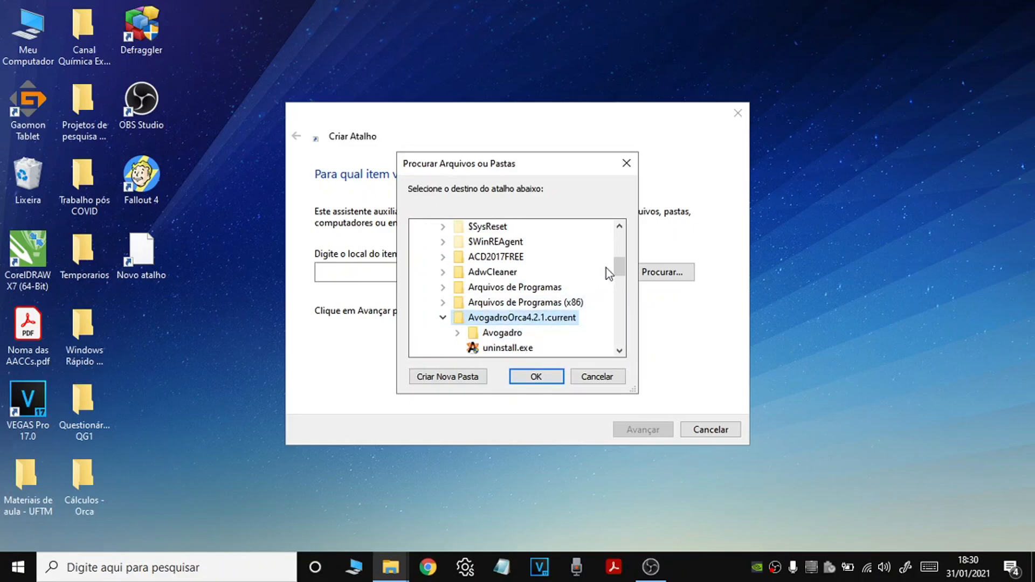
left_click_drag(619, 267, 618, 274)
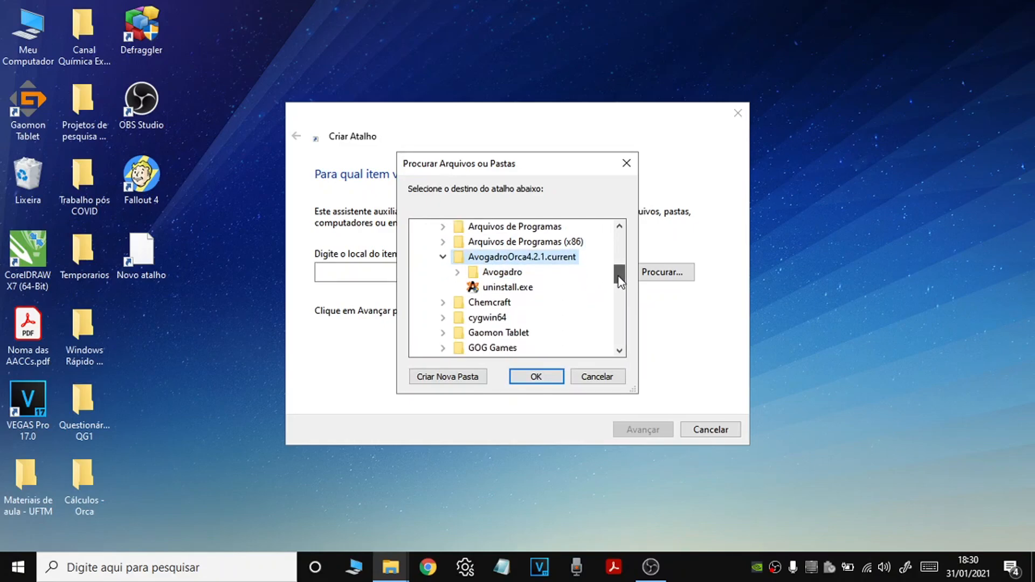
double_click(501, 273)
double_click(501, 288)
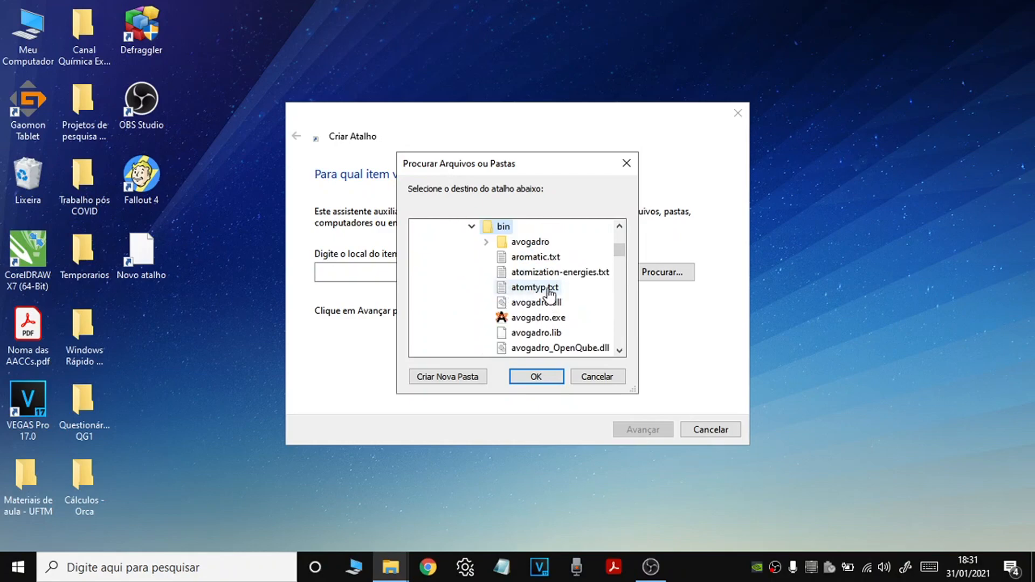
left_click(531, 320)
left_click(534, 376)
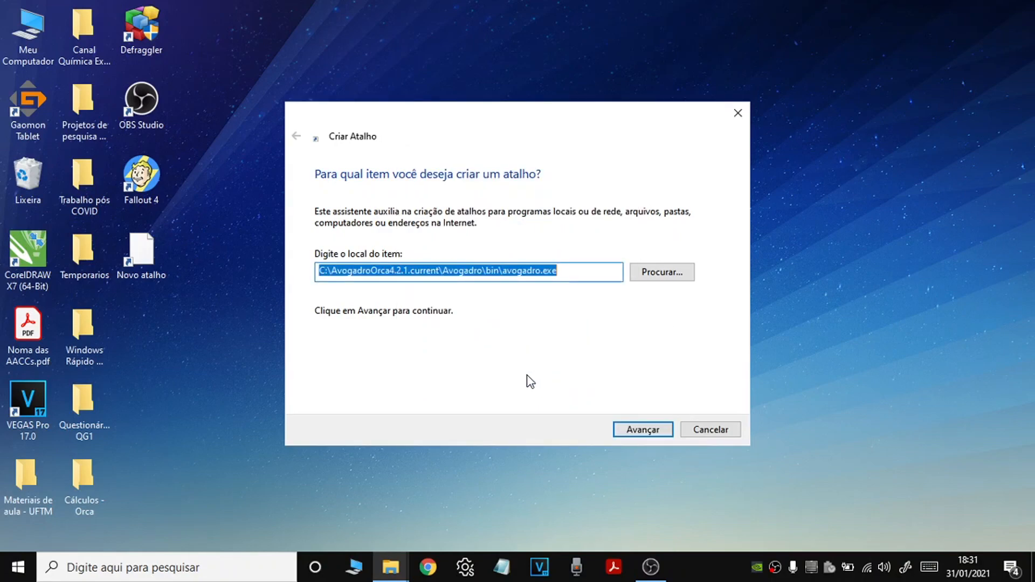
left_click(579, 276)
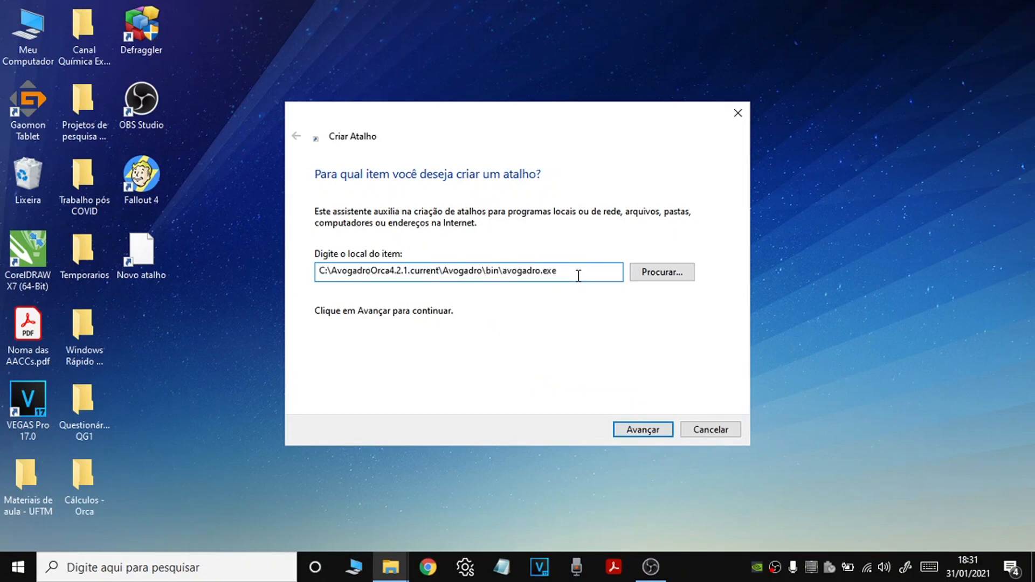
- Capitalize the first letter of the proposed Avogadro shortcut name and finish creating the shortcut
left_click(631, 432)
left_click(324, 229)
key("BackSpace")
type("A")
left_click(635, 430)
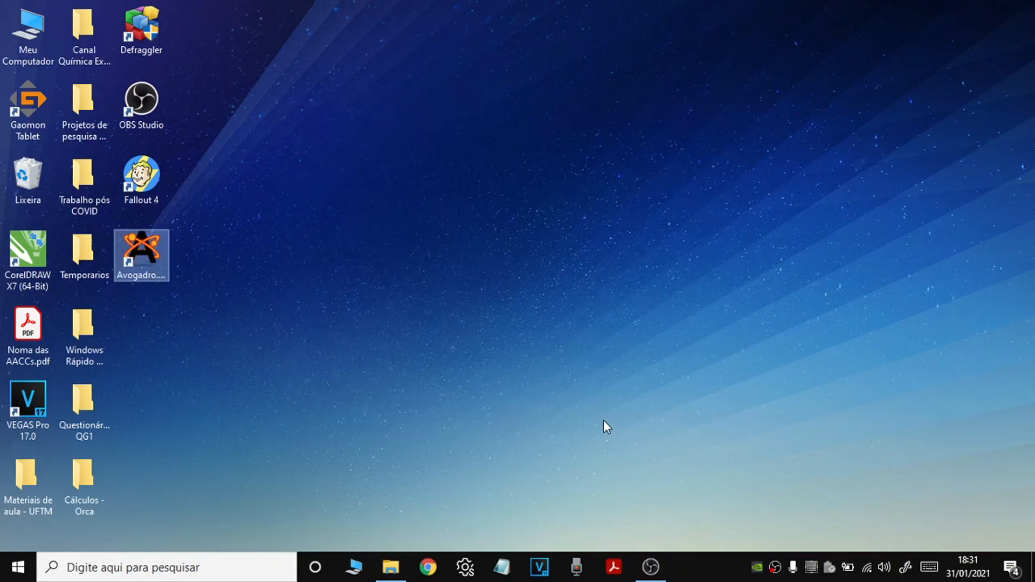
- Launch Avogadro from the new desktop shortcut and choose Carbon (6) as the drawing element
double_click(157, 251)
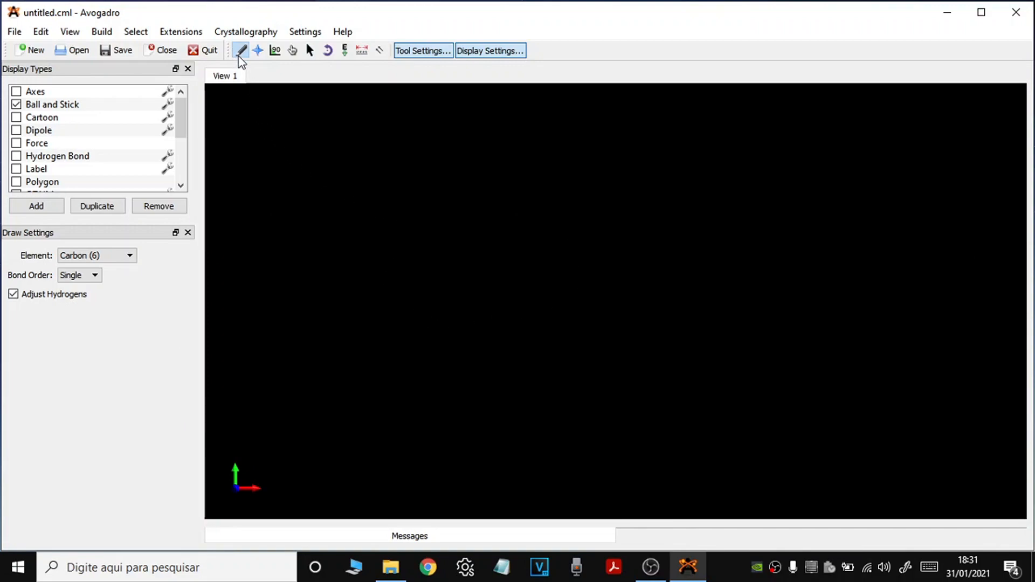
left_click(130, 256)
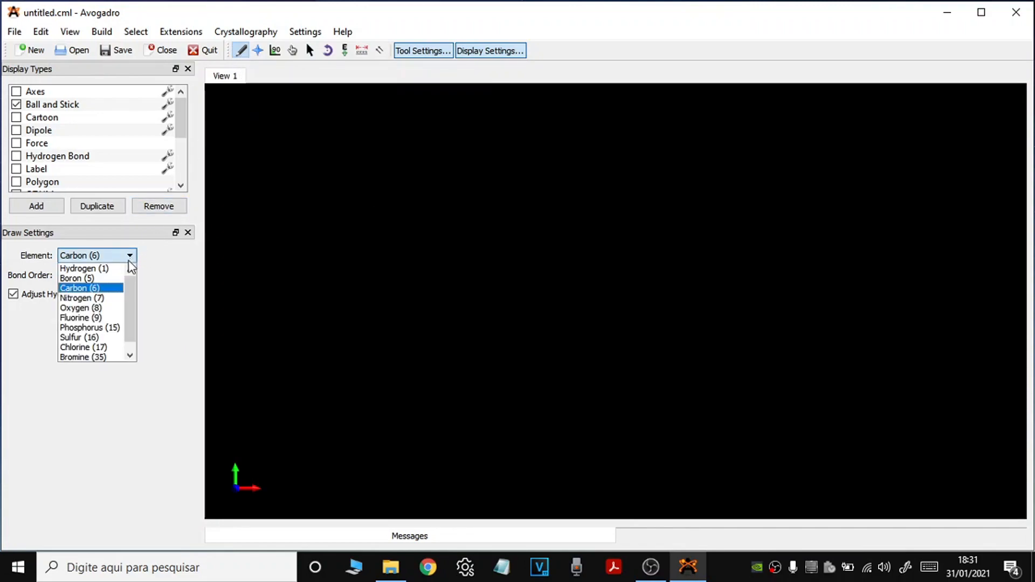
left_click(120, 289)
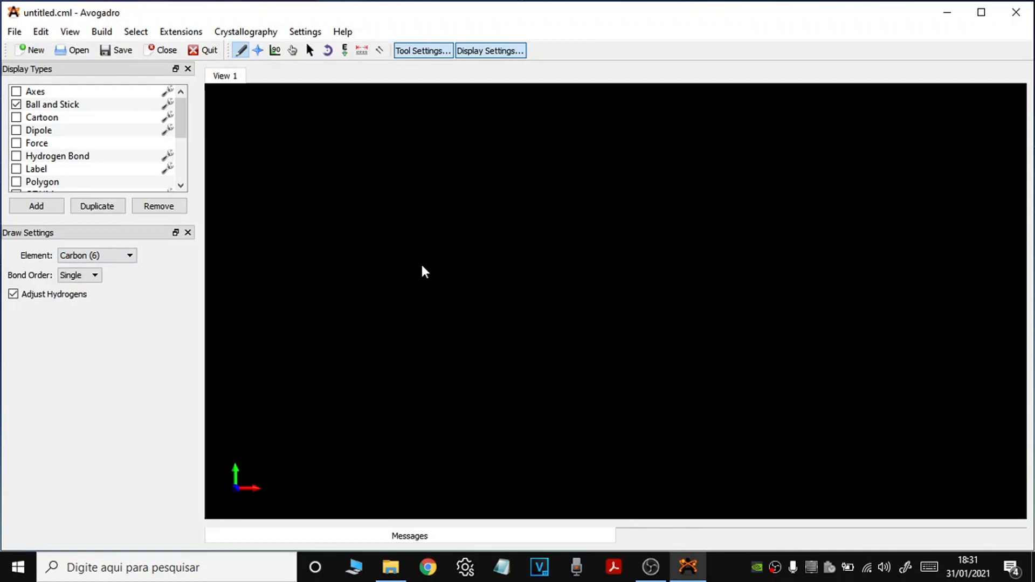
- Draw a four-carbon chain with single bonds and automatically adjusted hydrogens in the empty view
left_click(363, 244)
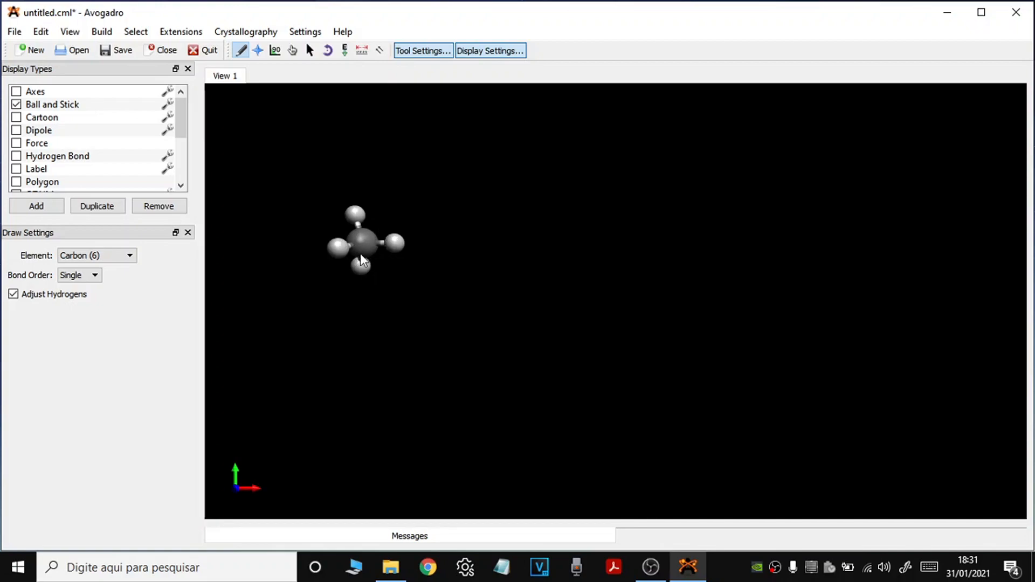
left_click_drag(362, 261, 396, 247)
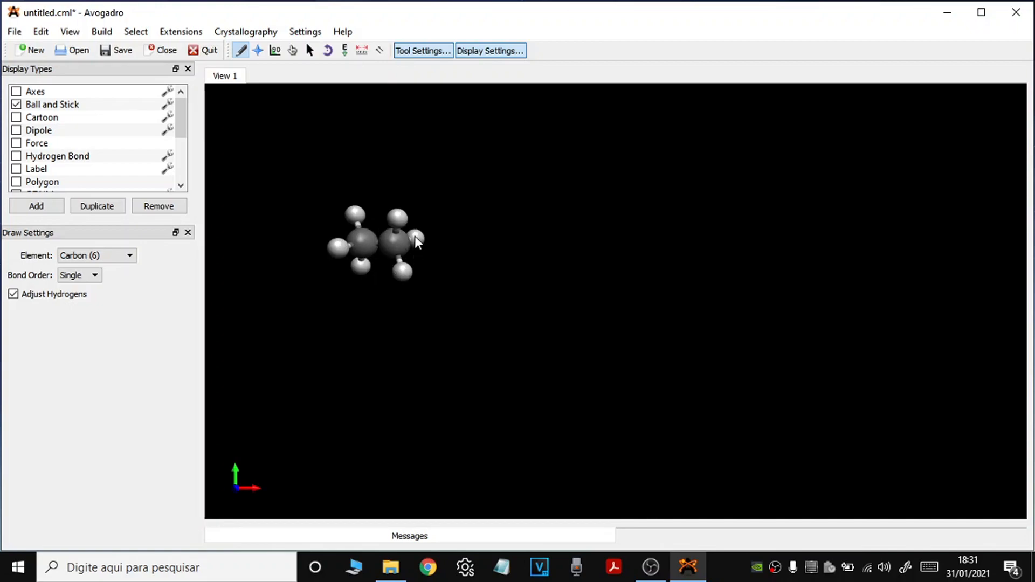
left_click(399, 218)
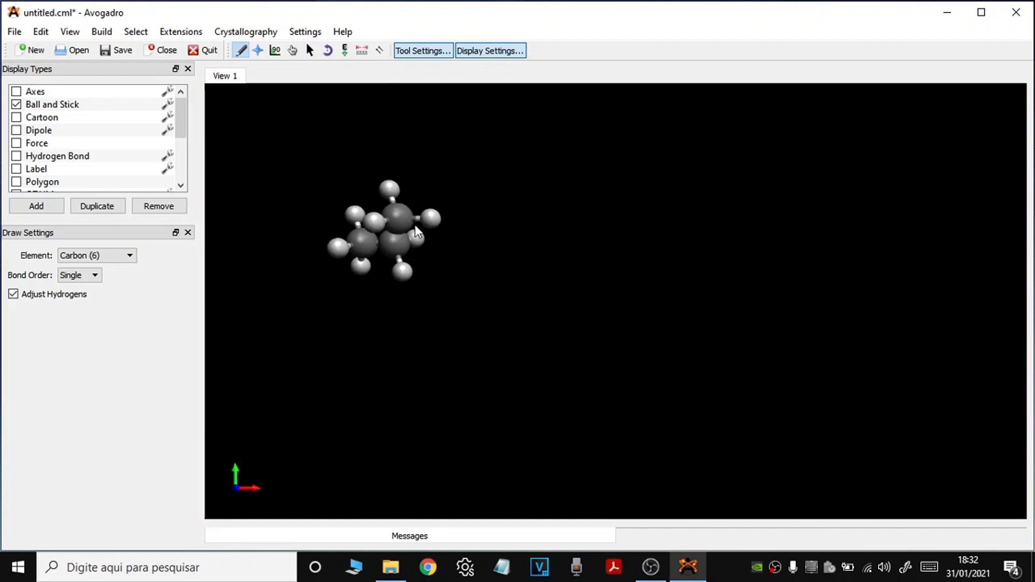
left_click(423, 232)
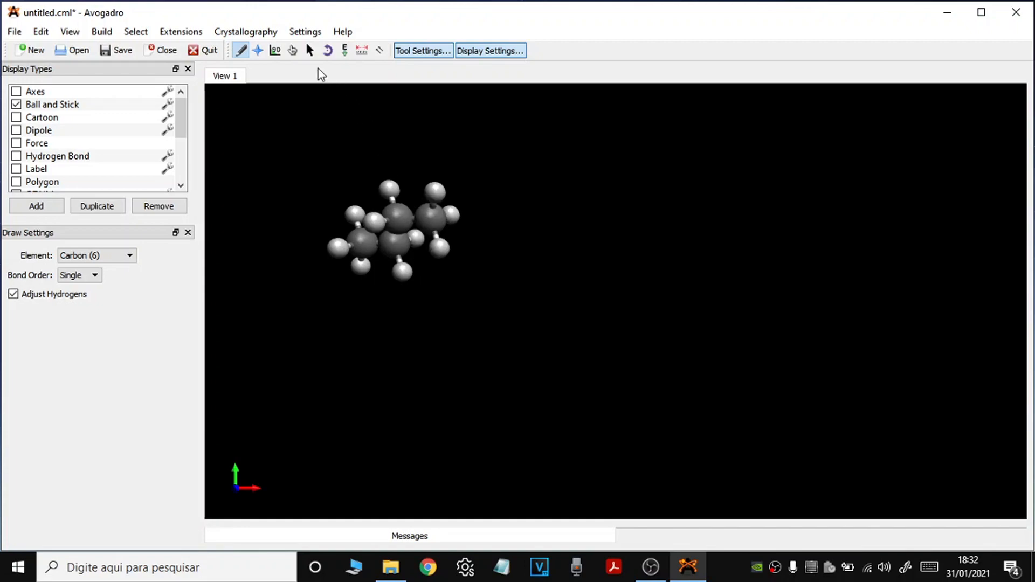
- Use the Manipulate tool to rotate, zoom and pan around the four-carbon chain
left_click(294, 51)
left_click_drag(380, 167, 467, 208)
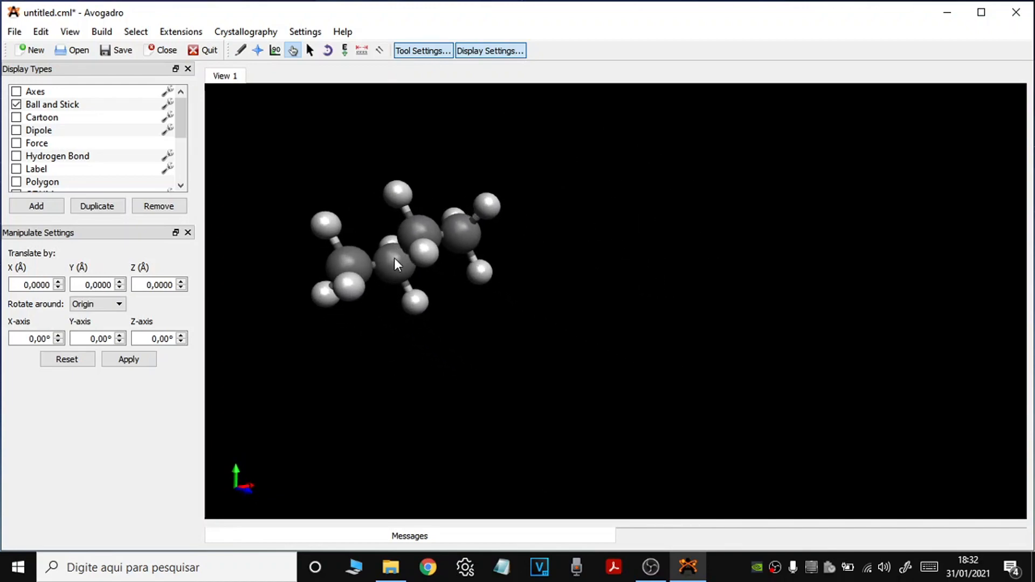
scroll(396, 264, "down", 2)
scroll(396, 264, "up", 5)
scroll(396, 264, "down", 3)
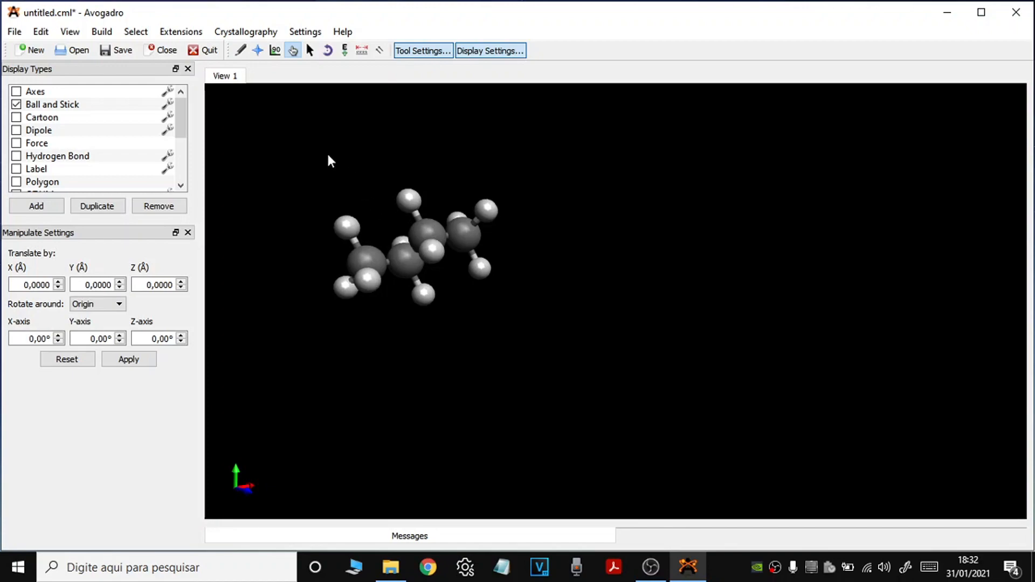
right_click_drag(330, 161, 374, 235)
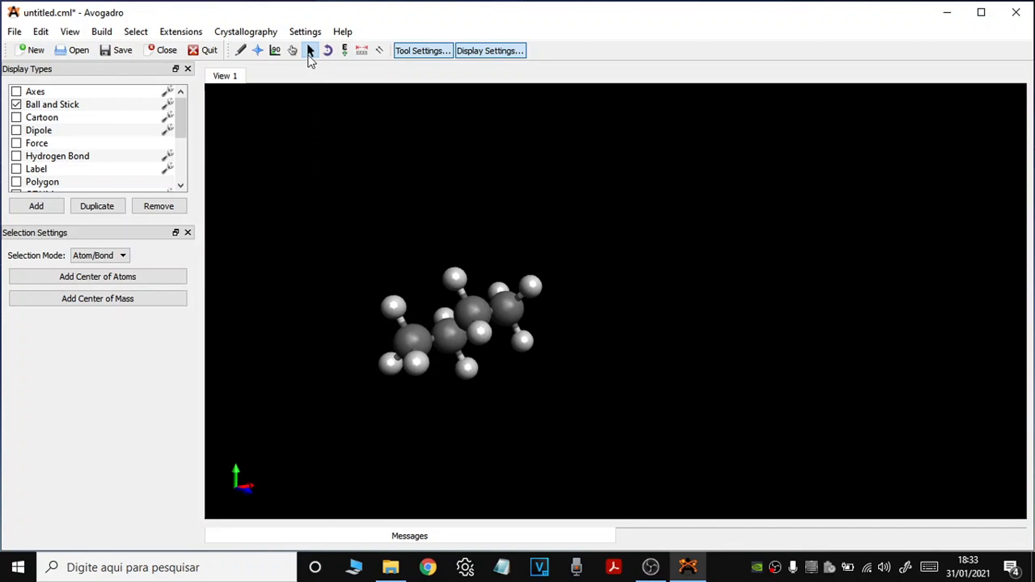
- Select all atoms of the four-carbon chain and delete them
left_click_drag(330, 209, 600, 426)
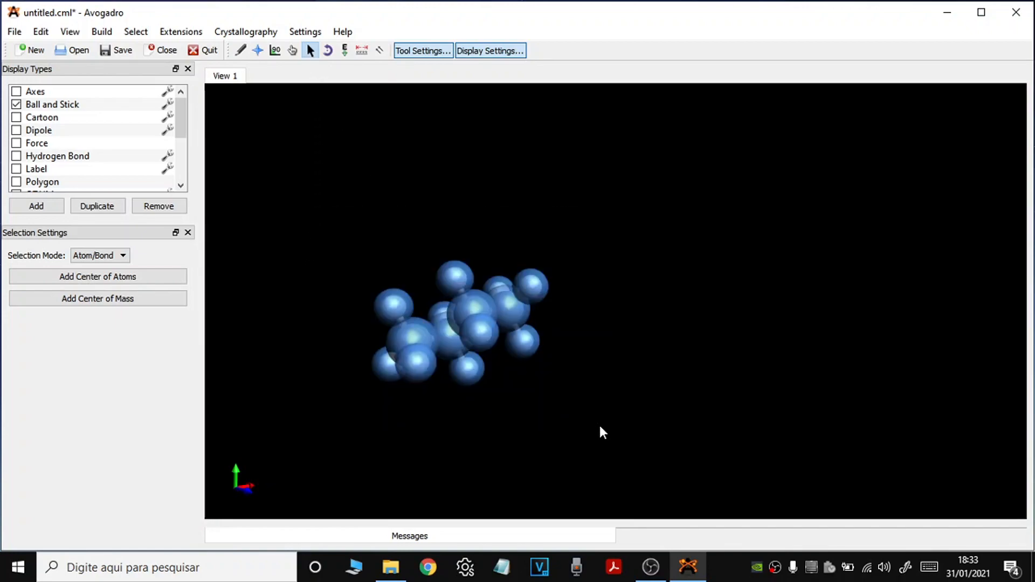
key("Delete")
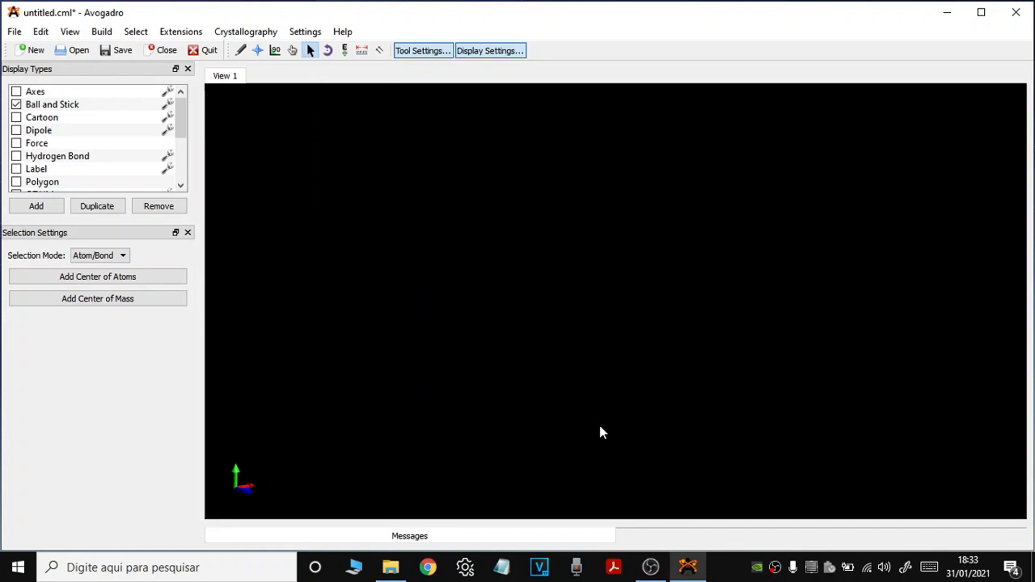
- Draw a closed ring of six carbons with single bonds and undo the surplus atoms at the ring closure
left_click(241, 50)
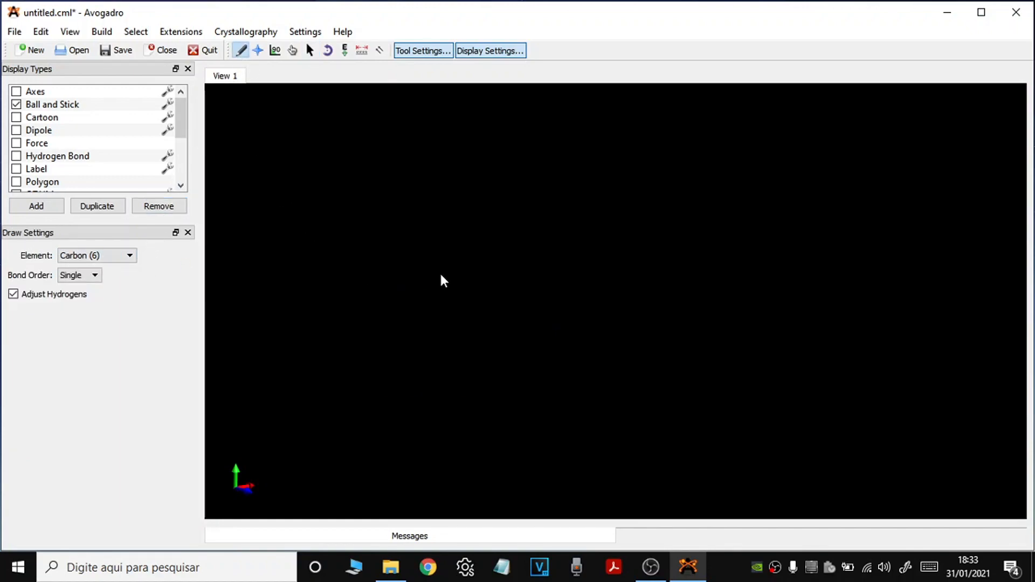
mouse_move(424, 263)
left_mouse_down()
mouse_move(426, 345)
mouse_move(493, 386)
mouse_move(542, 344)
mouse_move(539, 261)
mouse_move(507, 207)
mouse_move(479, 187)
mouse_move(423, 261)
mouse_move(427, 271)
mouse_move(463, 243)
mouse_move(478, 198)
left_mouse_up()
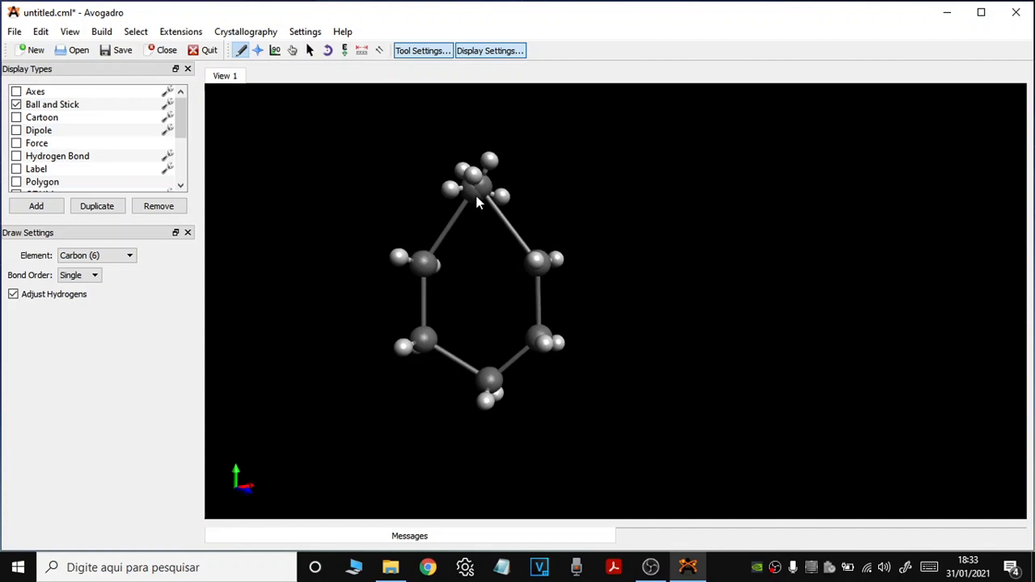
key("ctrl+z")
mouse_move(424, 270)
left_mouse_down()
mouse_move(481, 185)
mouse_move(428, 268)
left_mouse_up()
key("ctrl+z")
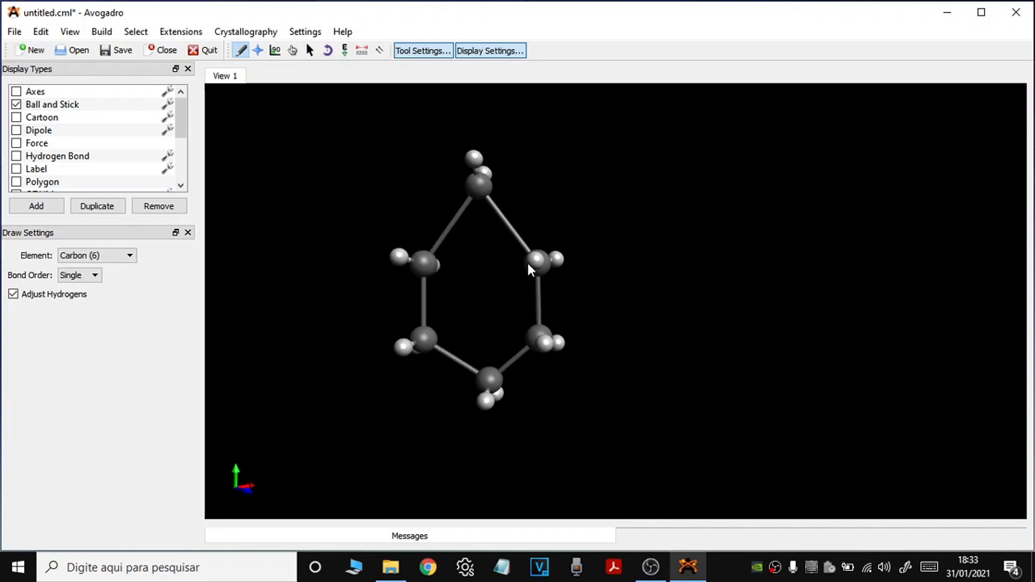
- Set the bond order to Double and convert three alternating bonds of the carbon ring into double bonds
left_click(79, 275)
left_click(73, 297)
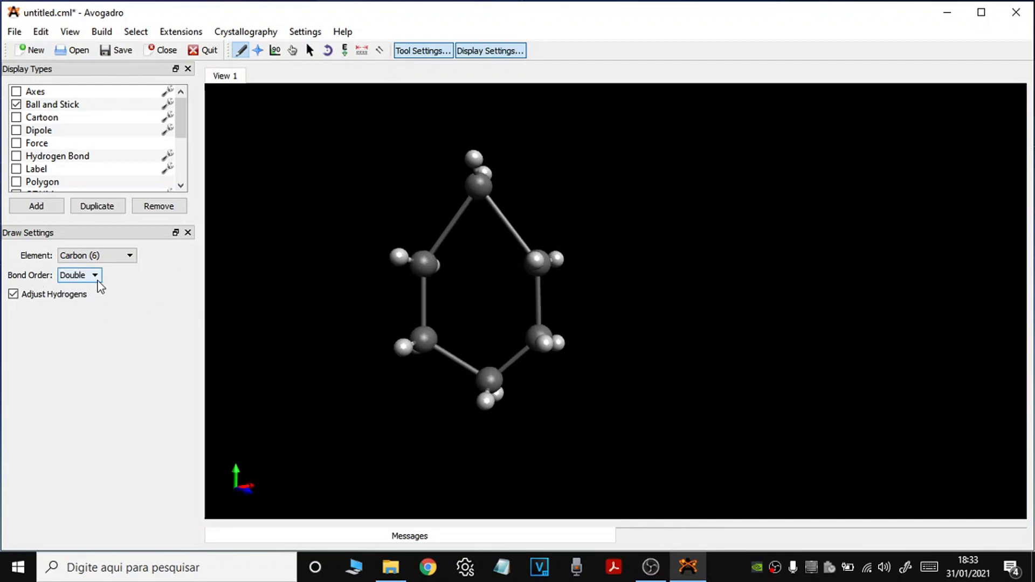
left_click(450, 228)
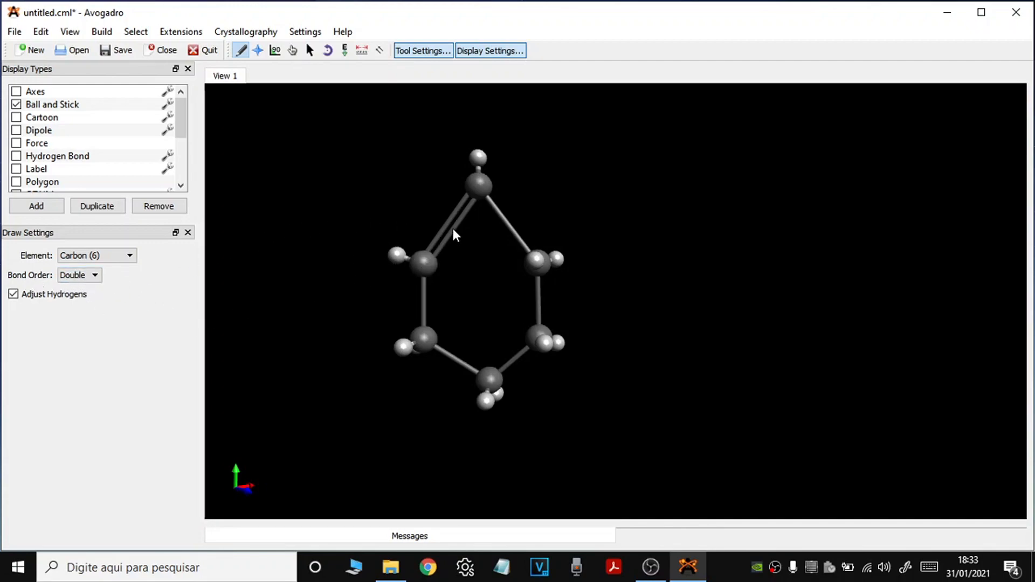
left_click(461, 360)
left_click(541, 307)
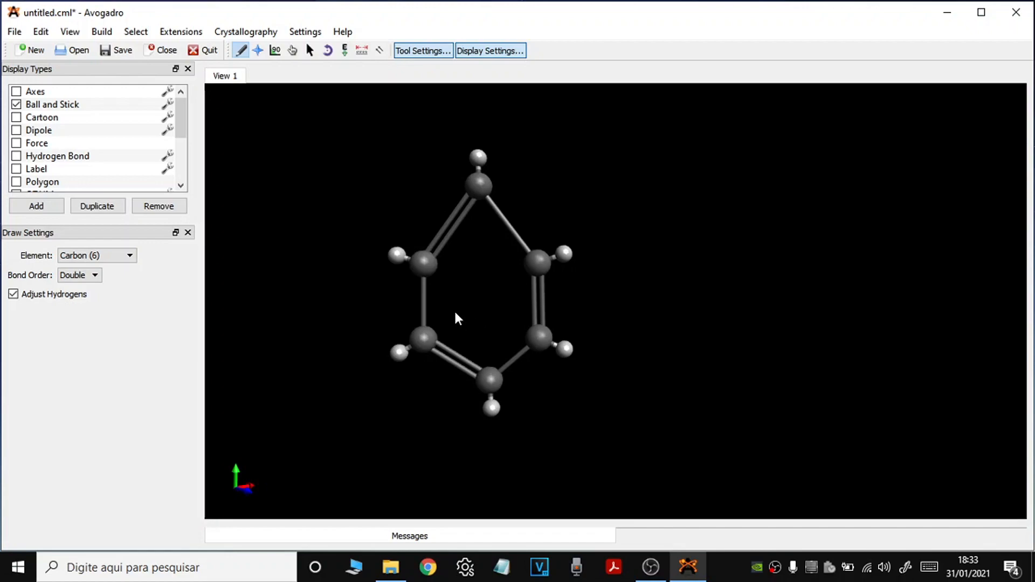
- Auto-optimize the benzene ring's geometry with the GAFF force field, and stop the optimization once the energy settles
left_click(347, 53)
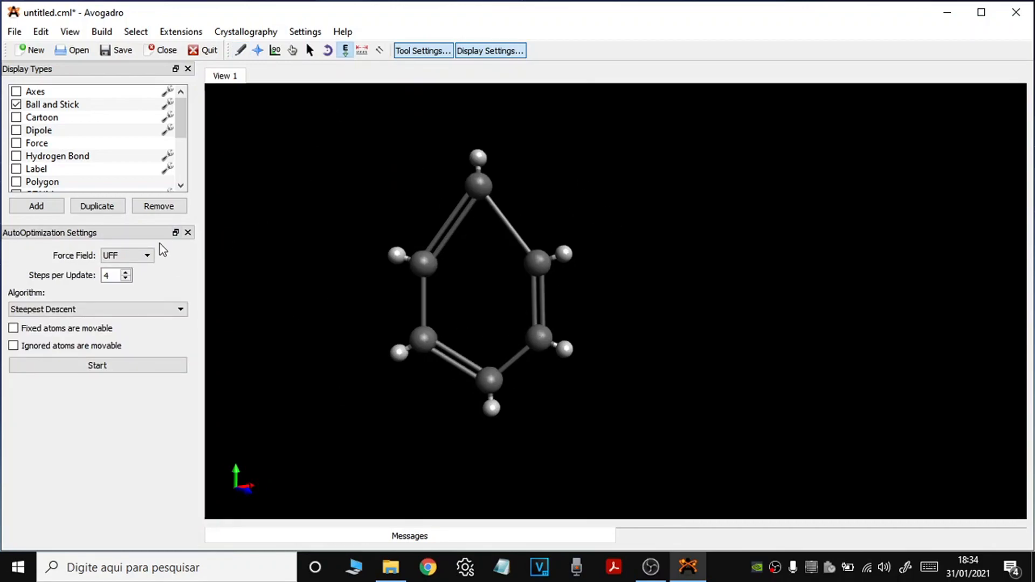
left_click(147, 256)
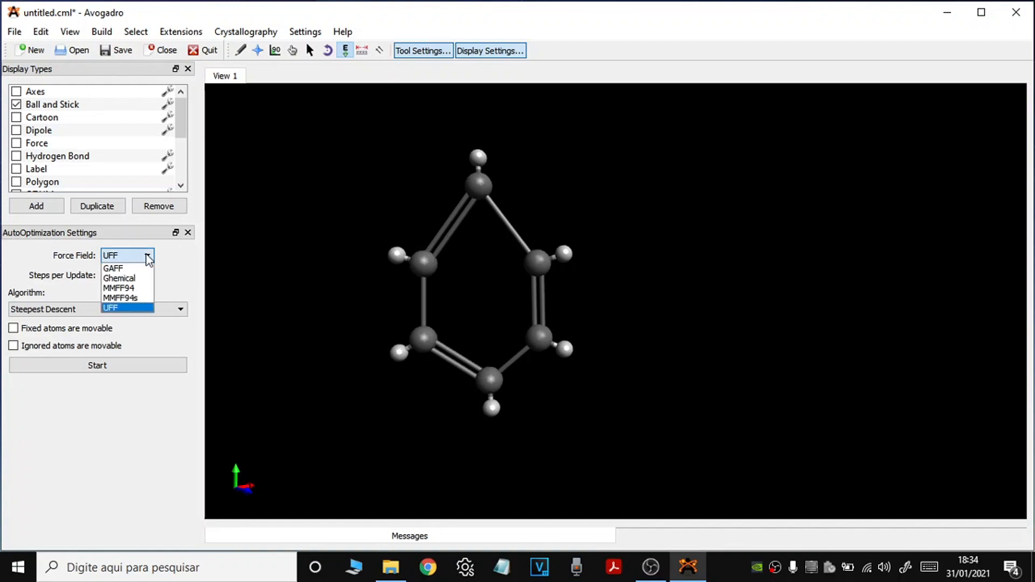
left_click(124, 269)
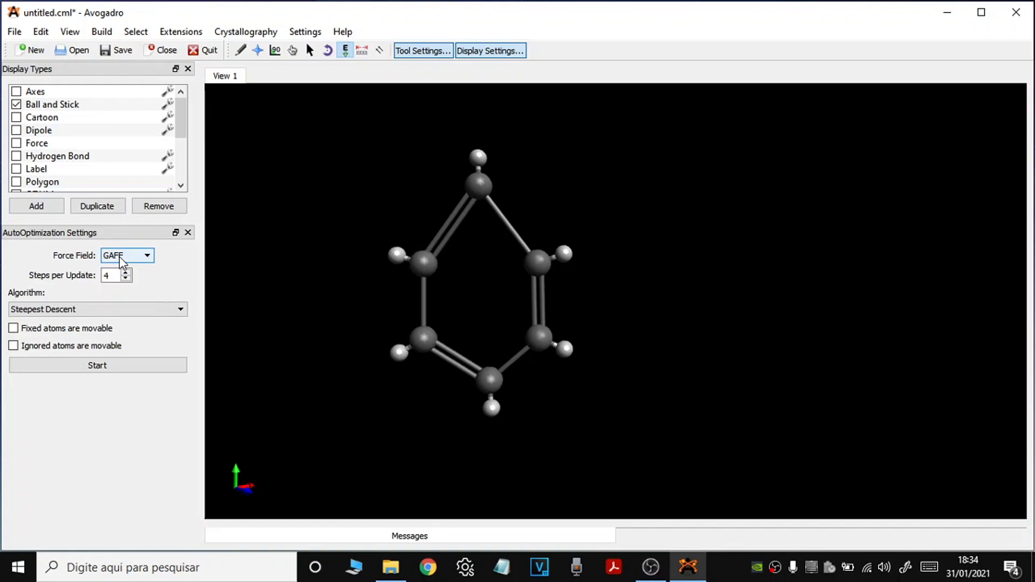
left_click(111, 368)
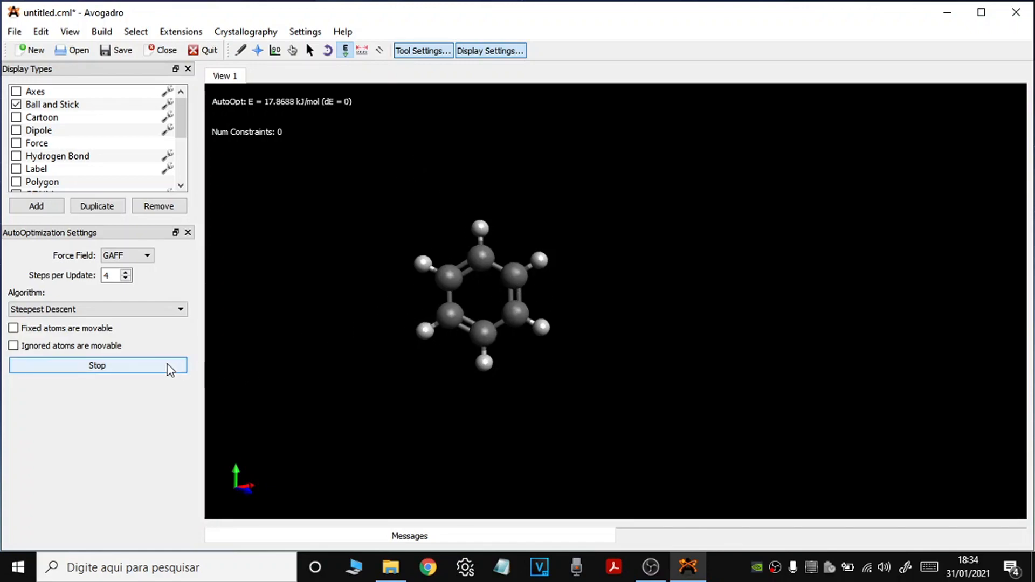
left_click(133, 368)
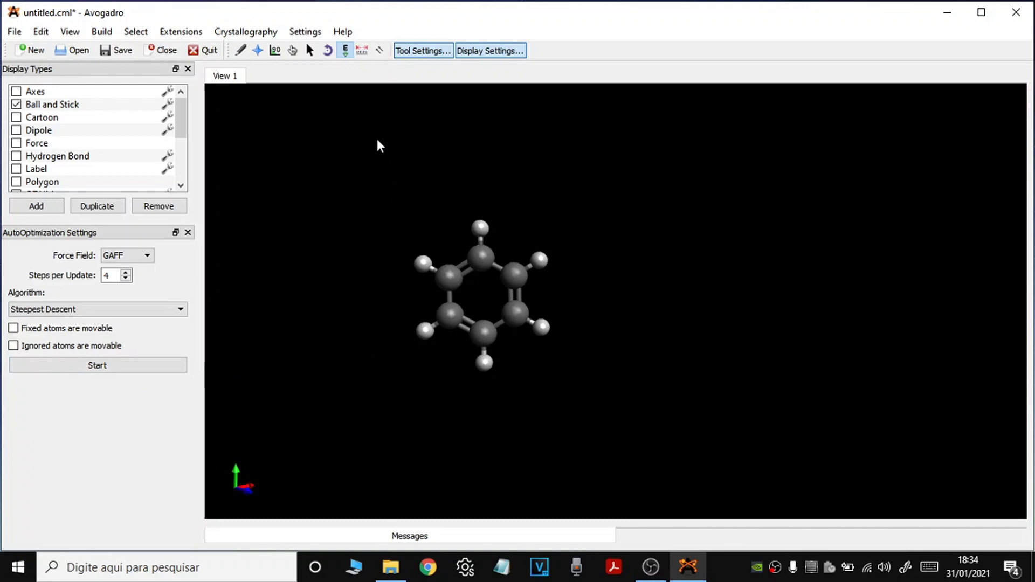
- Replace one hydrogen of the benzene ring with a nitrogen atom, using the Draw tool with Single bond order
left_click(242, 51)
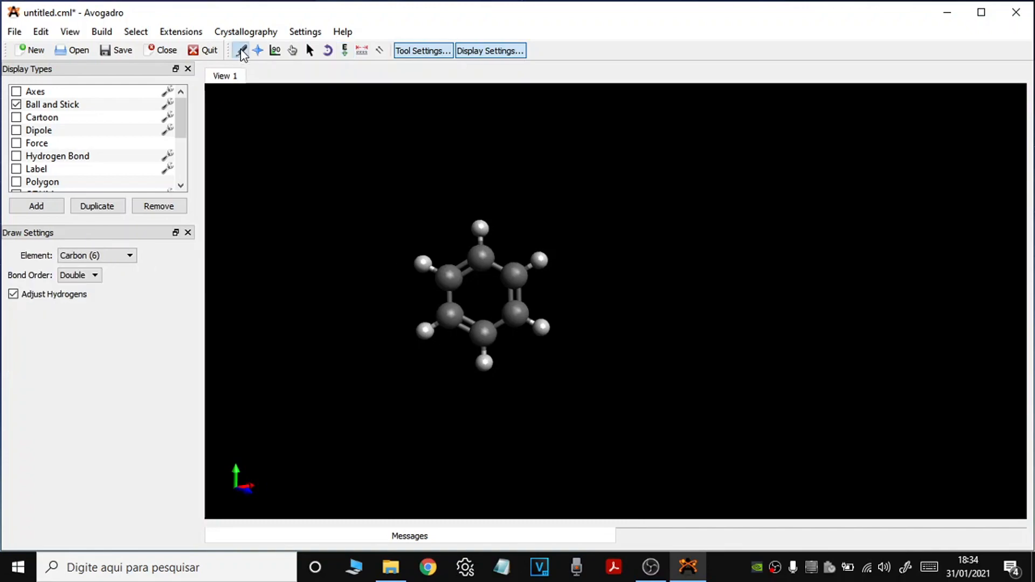
left_click(128, 256)
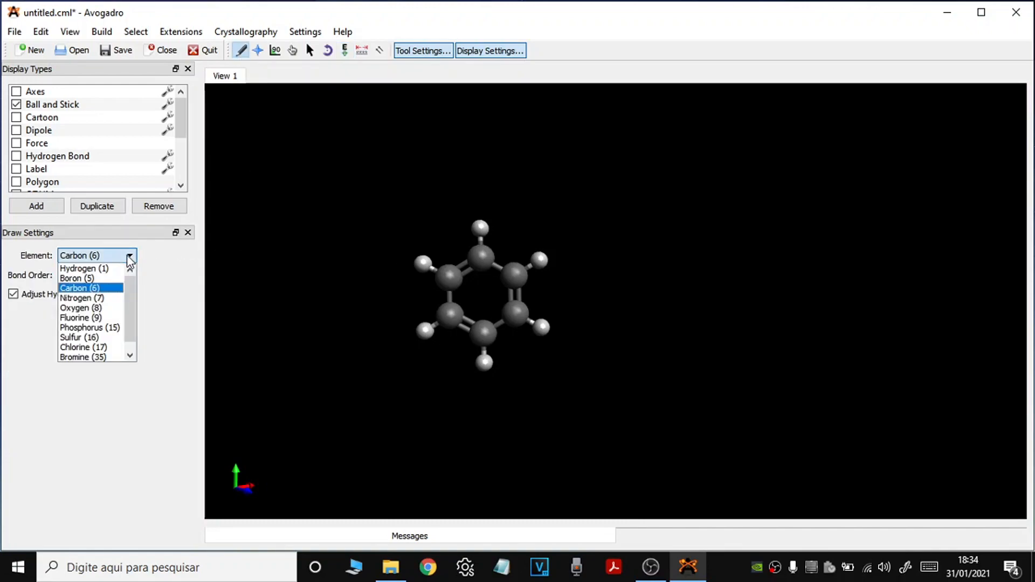
left_click(101, 298)
left_click(86, 275)
left_click(75, 284)
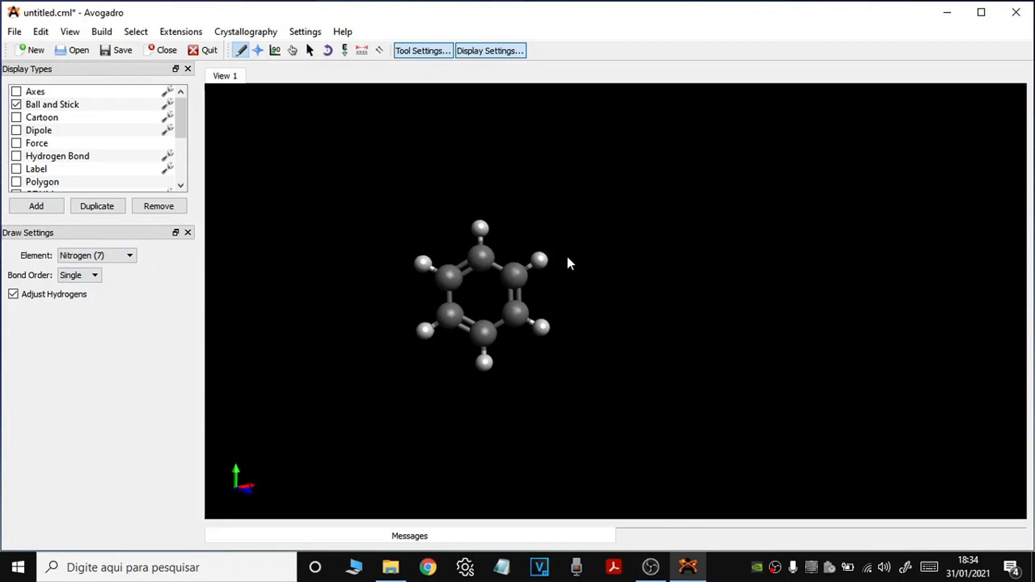
left_click(539, 261)
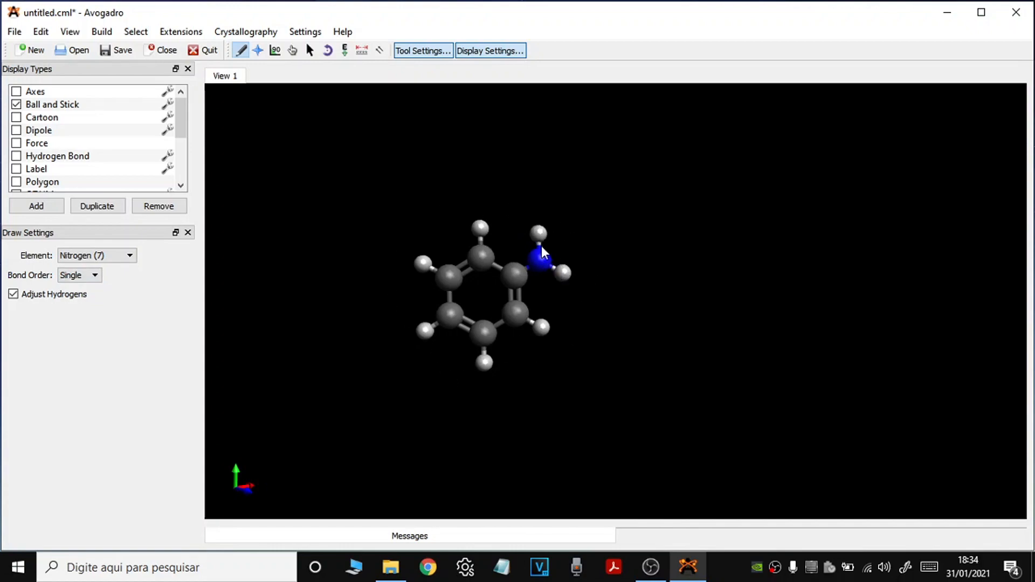
- Replace both hydrogens on the nitrogen with oxygen atoms
left_click(124, 257)
left_click(92, 310)
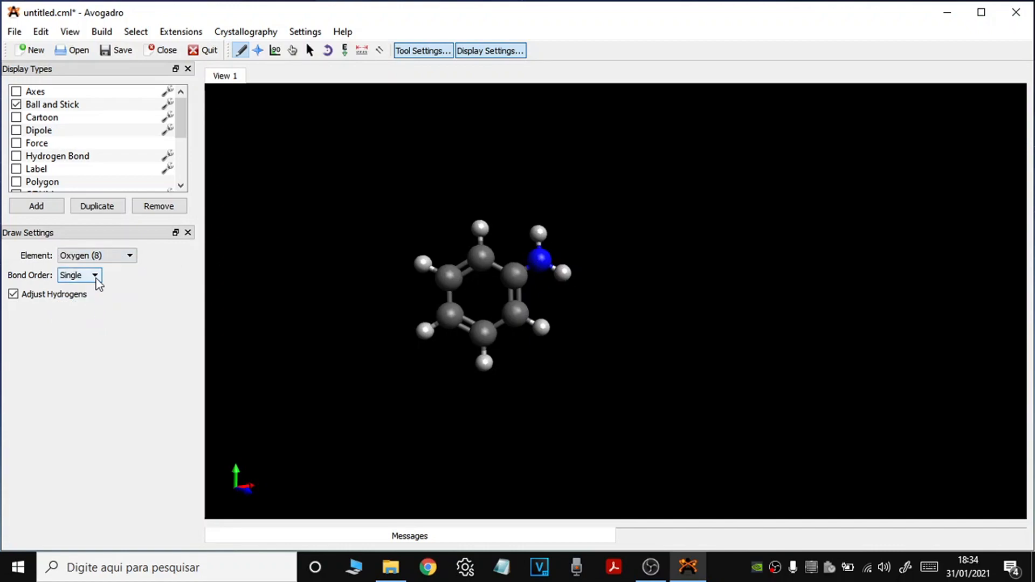
left_click(539, 234)
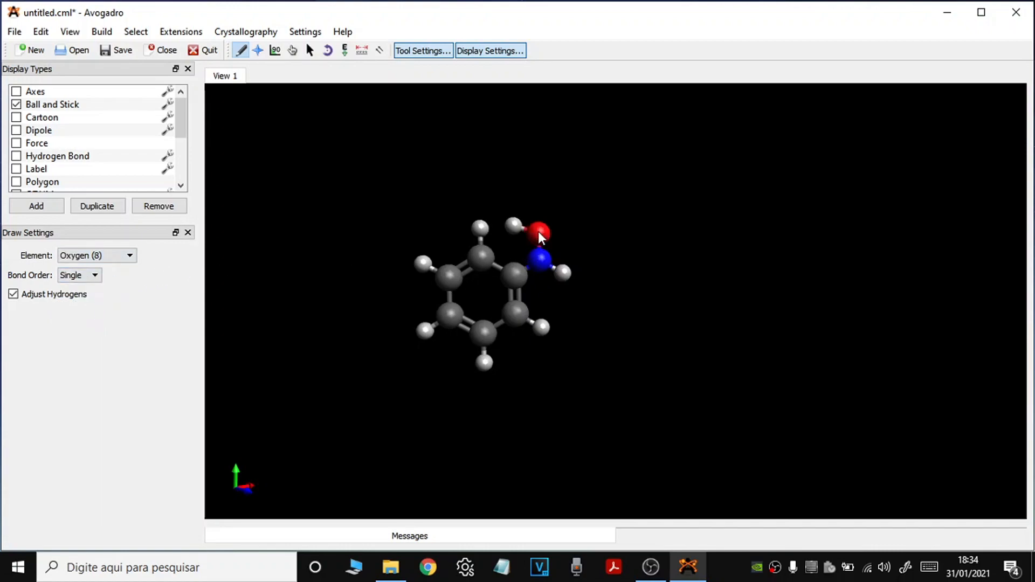
left_click(563, 272)
- Set the bond order to Double and convert both nitrogen–oxygen bonds into double bonds
left_click(80, 276)
left_click(75, 299)
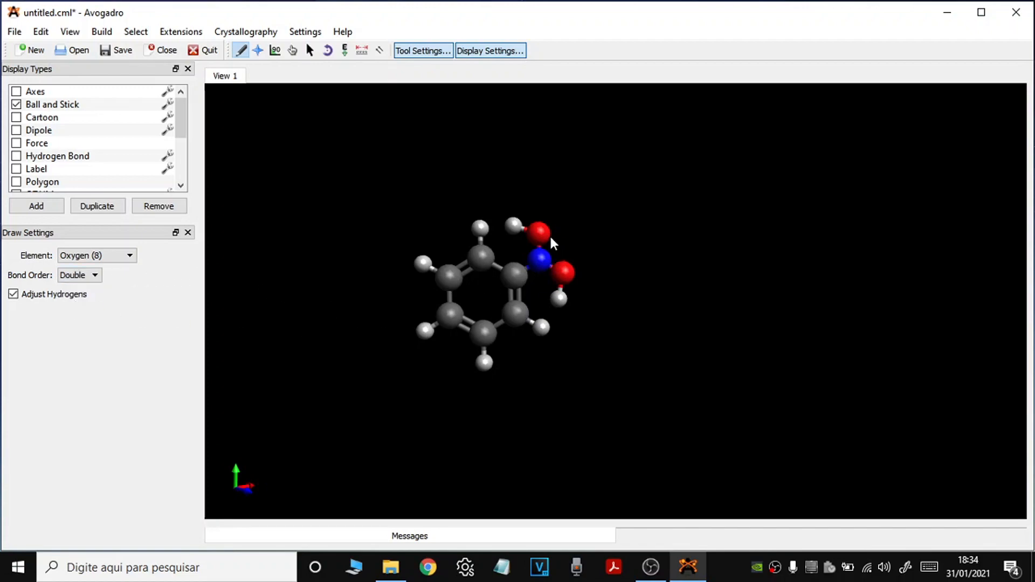
left_click(539, 247)
left_click(550, 266)
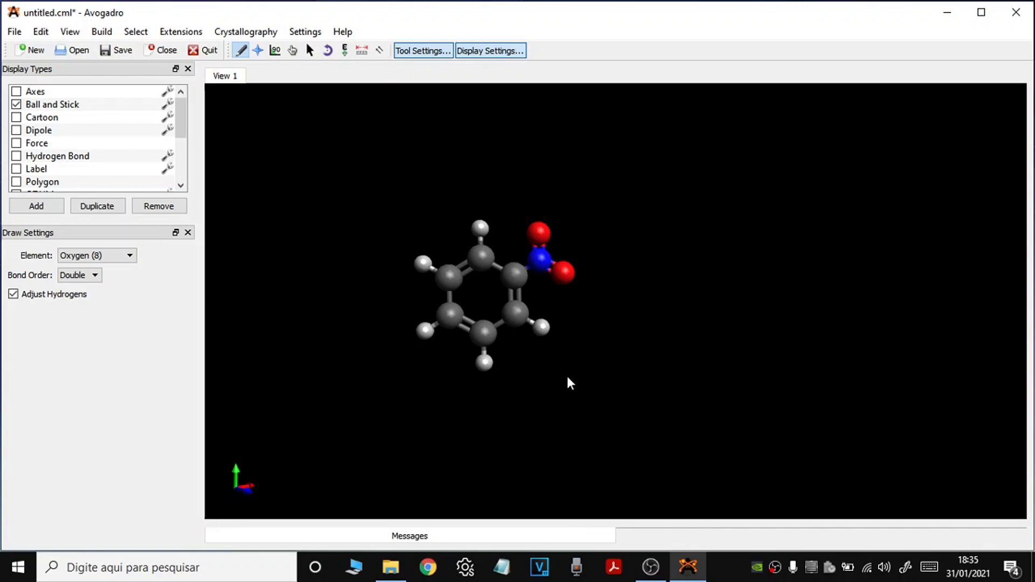
- Start auto-optimizing the nitrobenzene geometry with the GAFF force field and the Steepest Descent algorithm
left_click(296, 53)
left_click_drag(402, 212, 422, 351)
left_click_drag(459, 231, 482, 223)
left_click(345, 51)
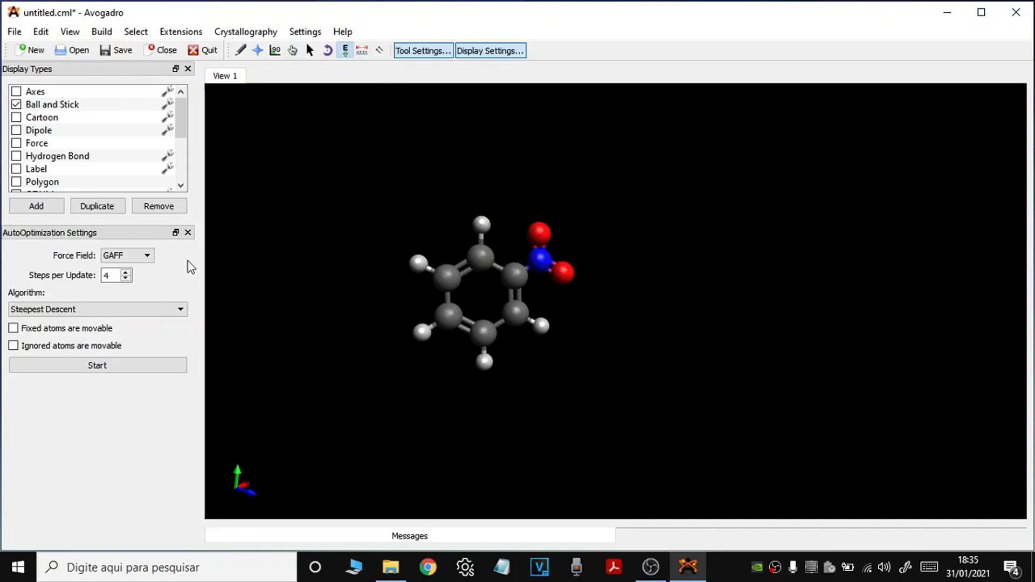
left_click(111, 367)
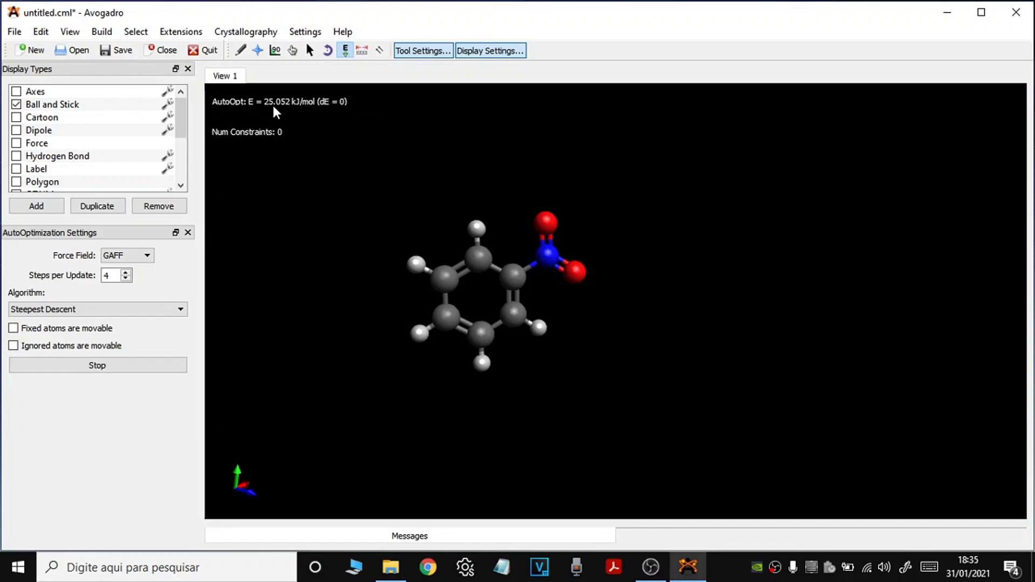
- Switch the running optimization to the UFF force field to compare energies, and return it to GAFF
left_click(152, 255)
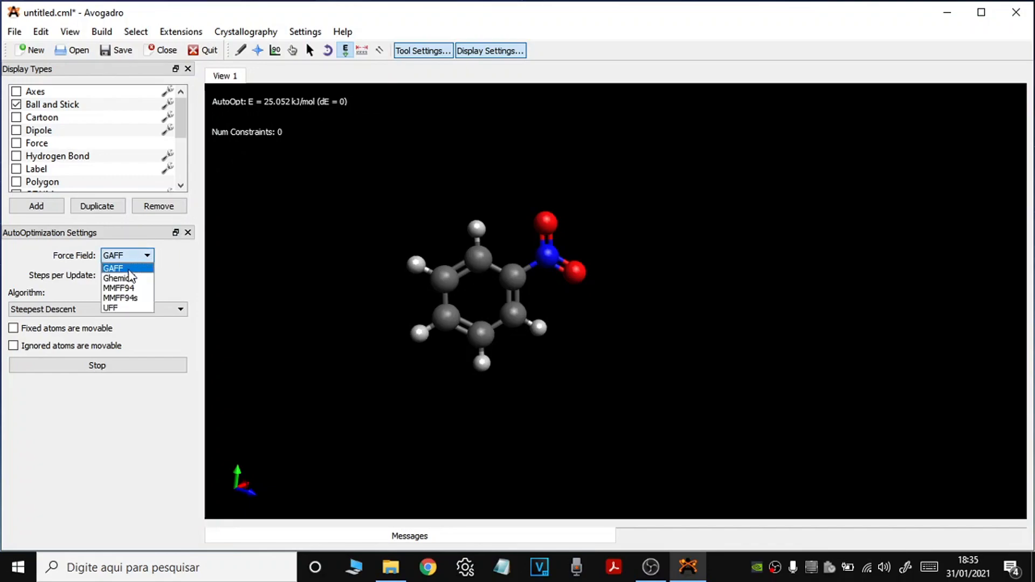
left_click(126, 307)
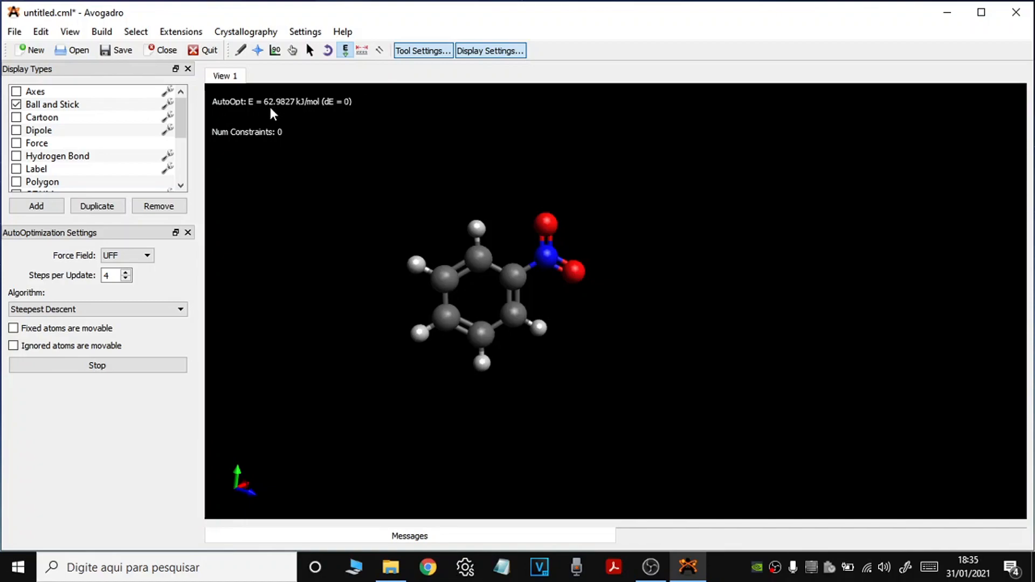
left_click(129, 255)
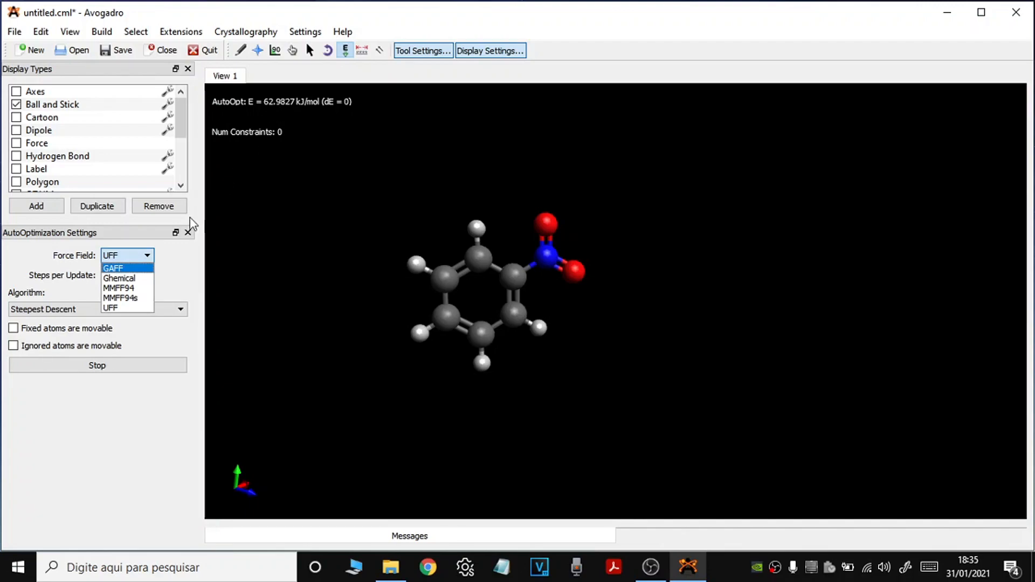
left_click(113, 268)
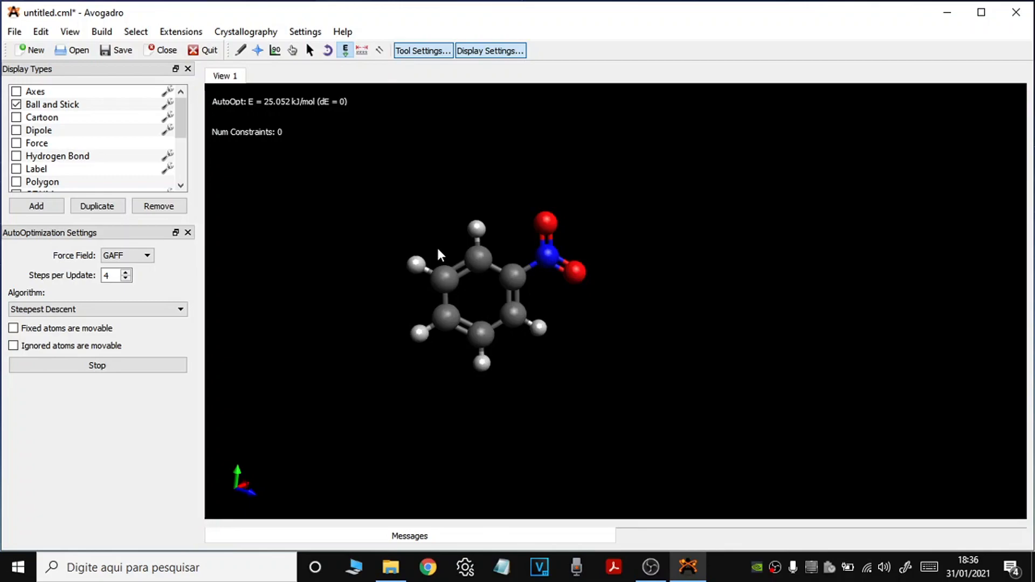
- Open the Orca input generator for the optimized nitrobenzene molecule
left_click(182, 33)
mouse_move(282, 322)
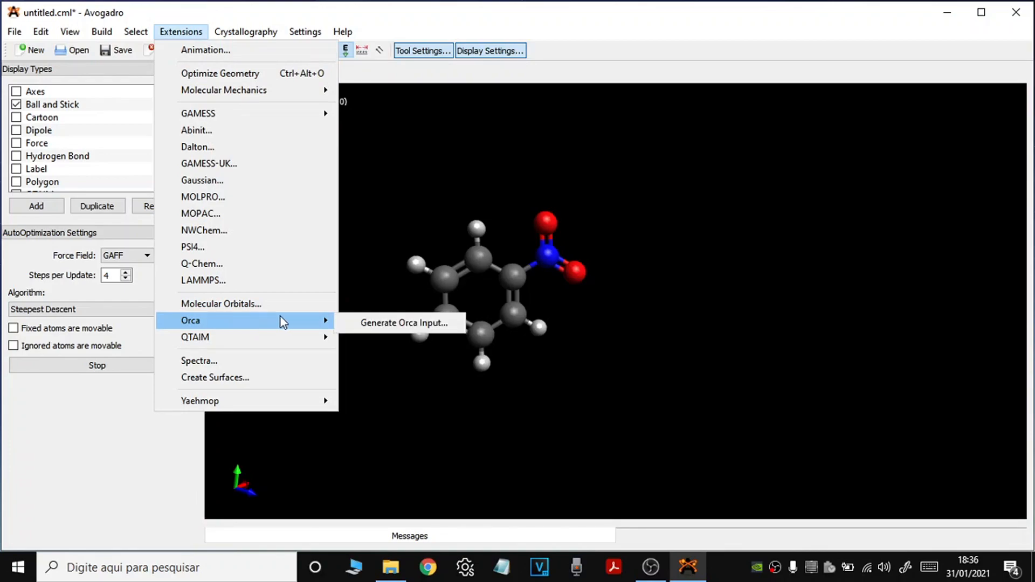
left_click(397, 324)
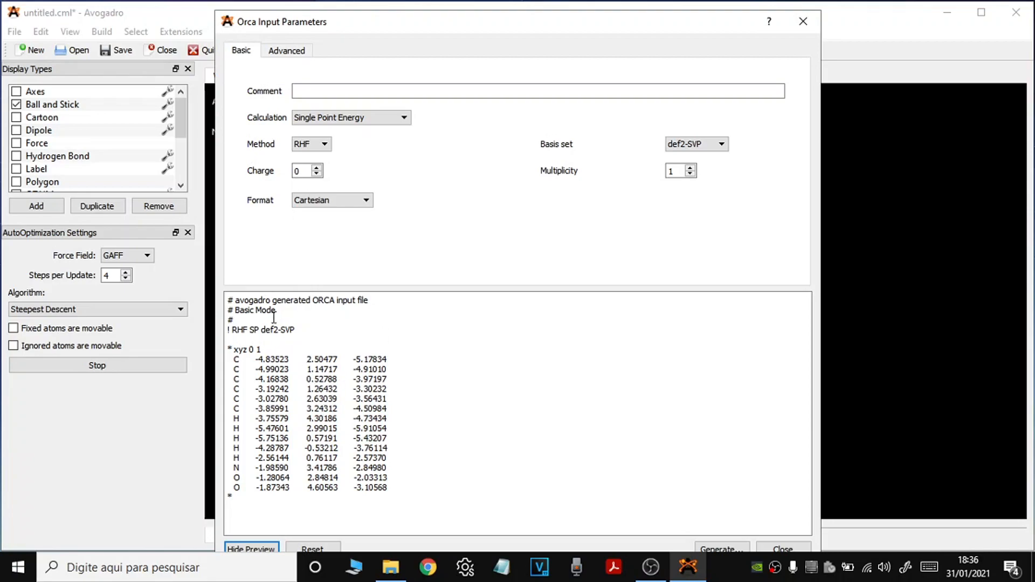
- Examine the generated Orca input preview: comment lines, keyword line, charge and multiplicity, and the atomic coordinate block
left_click_drag(227, 300, 280, 501)
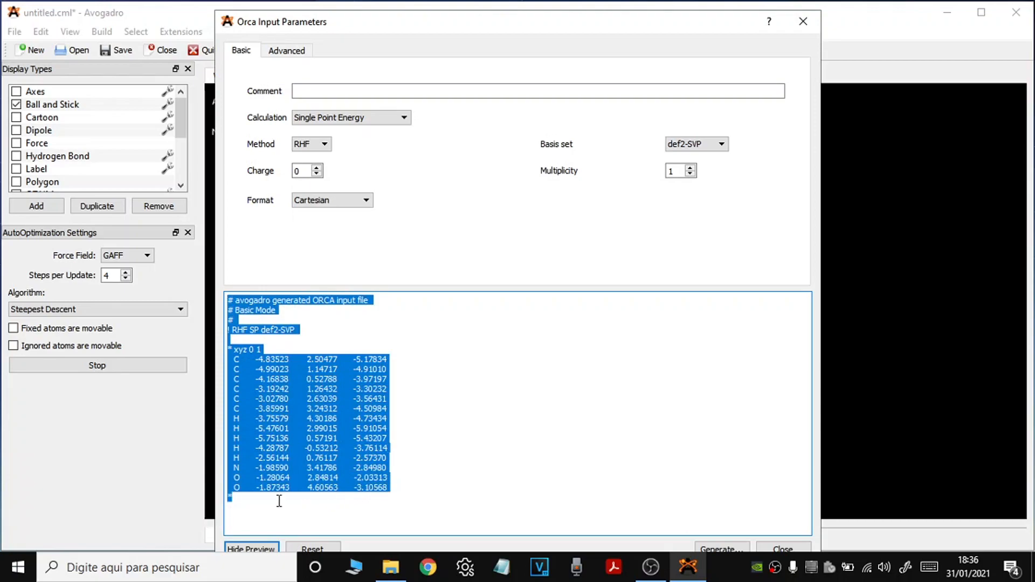
left_click(308, 503)
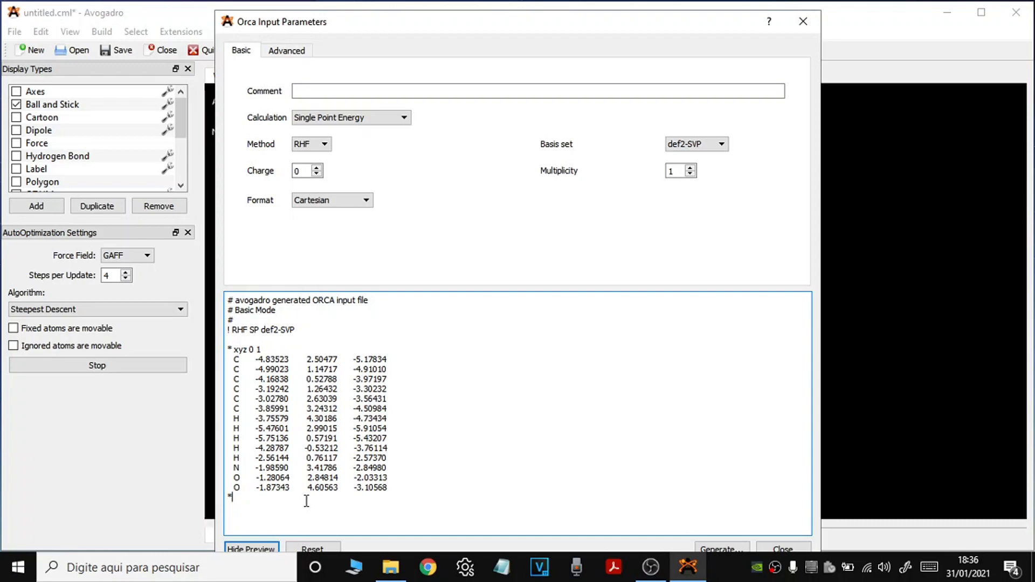
left_click_drag(237, 360, 259, 497)
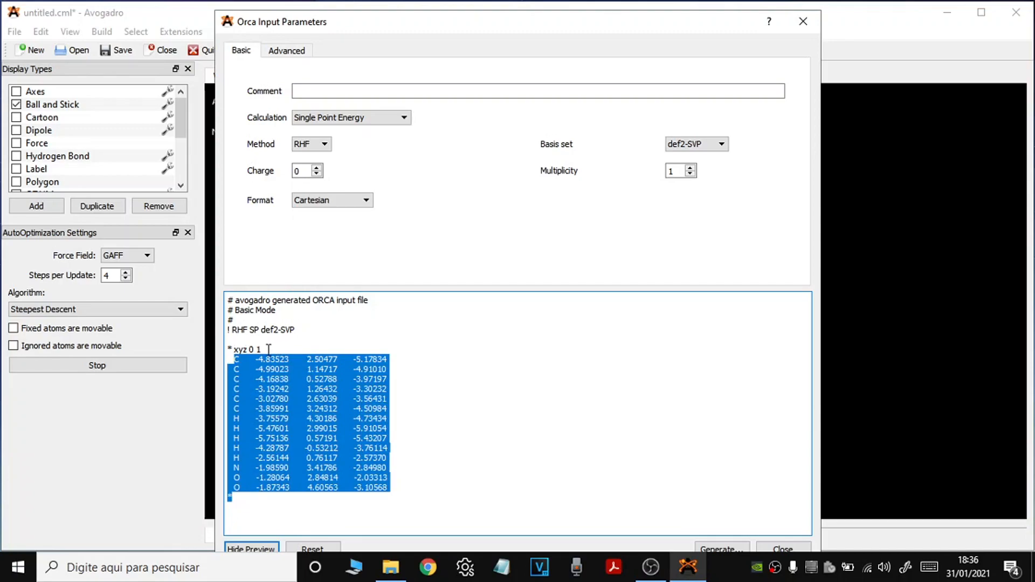
left_click(240, 360)
left_click_drag(257, 361, 351, 492)
left_click(312, 504)
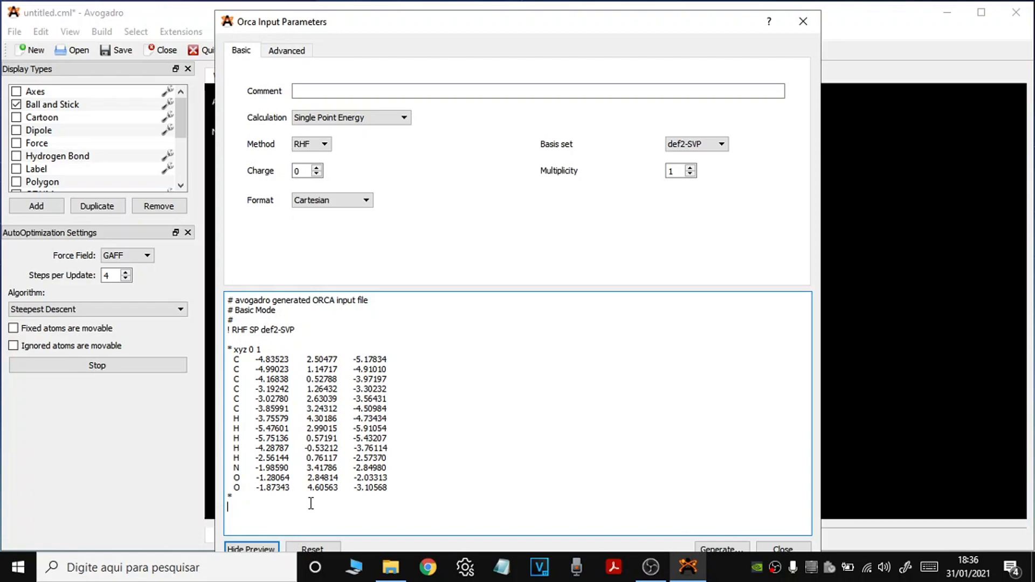
left_click_drag(249, 497, 225, 351)
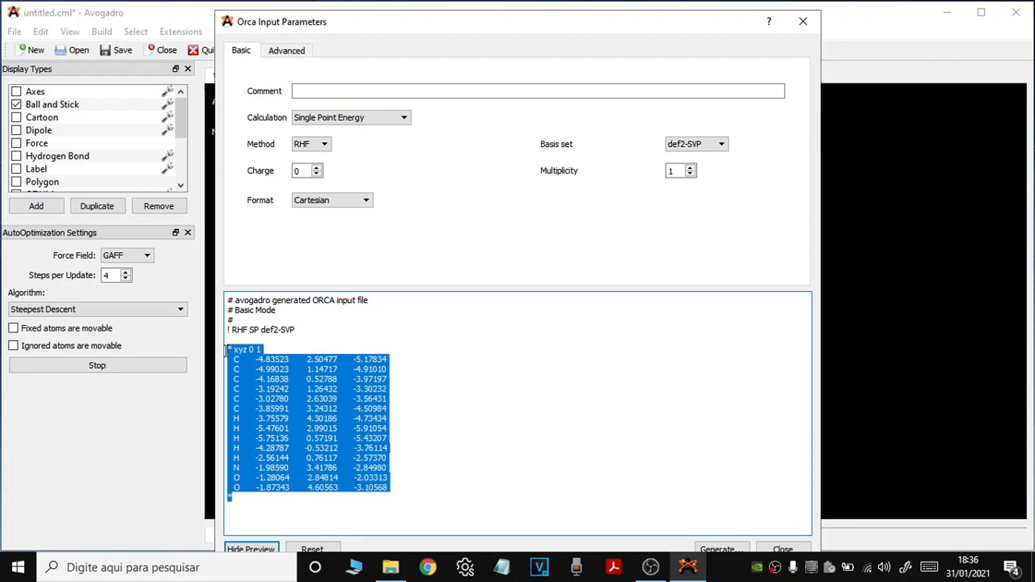
left_click_drag(335, 300, 356, 300)
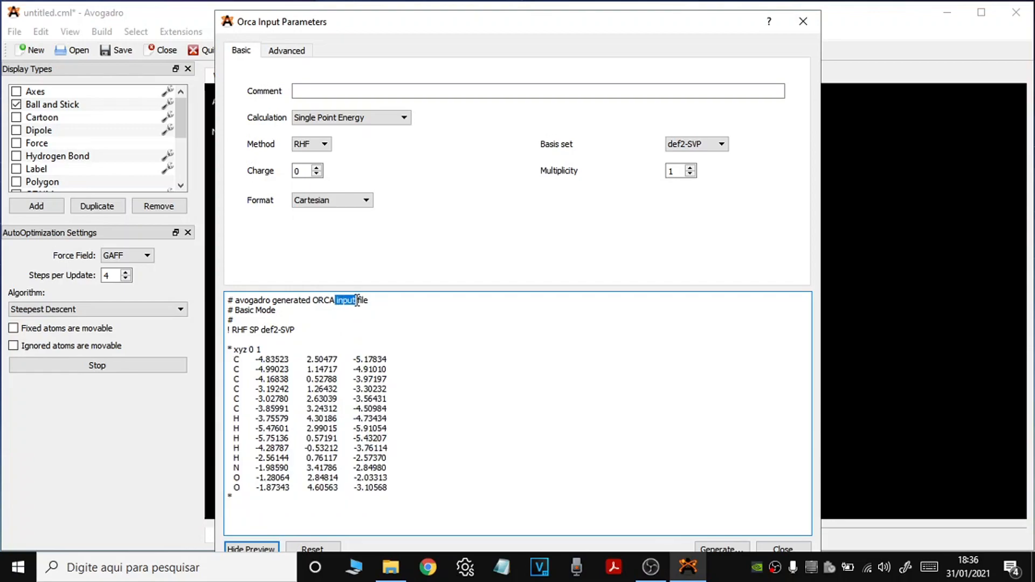
left_click_drag(237, 320, 226, 300)
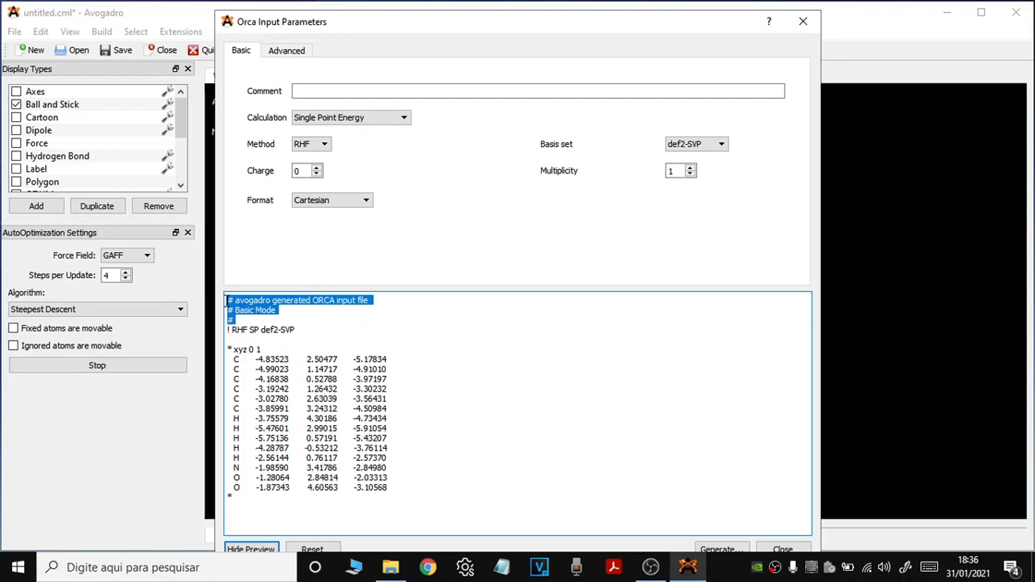
left_click(279, 310)
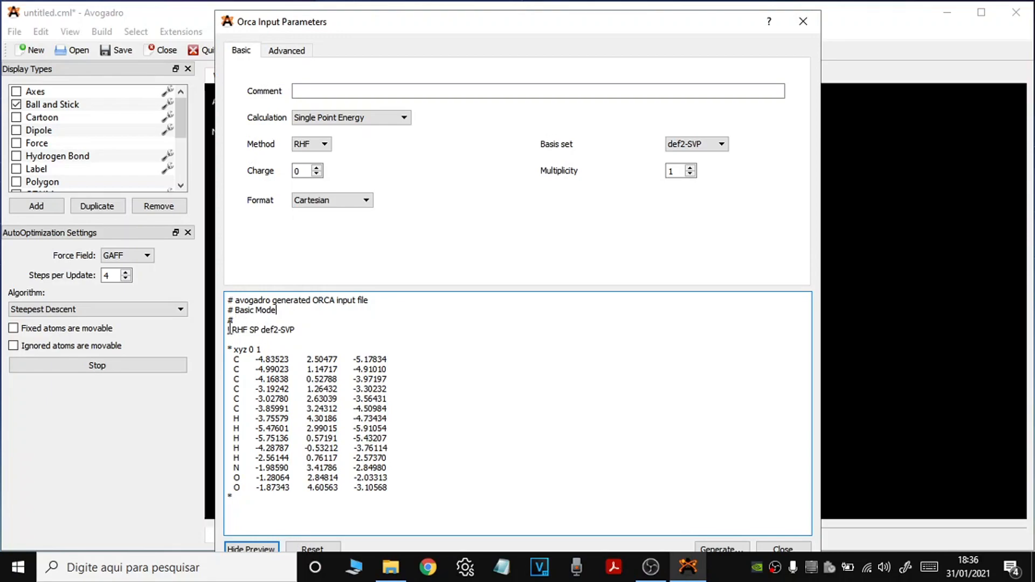
left_click_drag(227, 329, 295, 325)
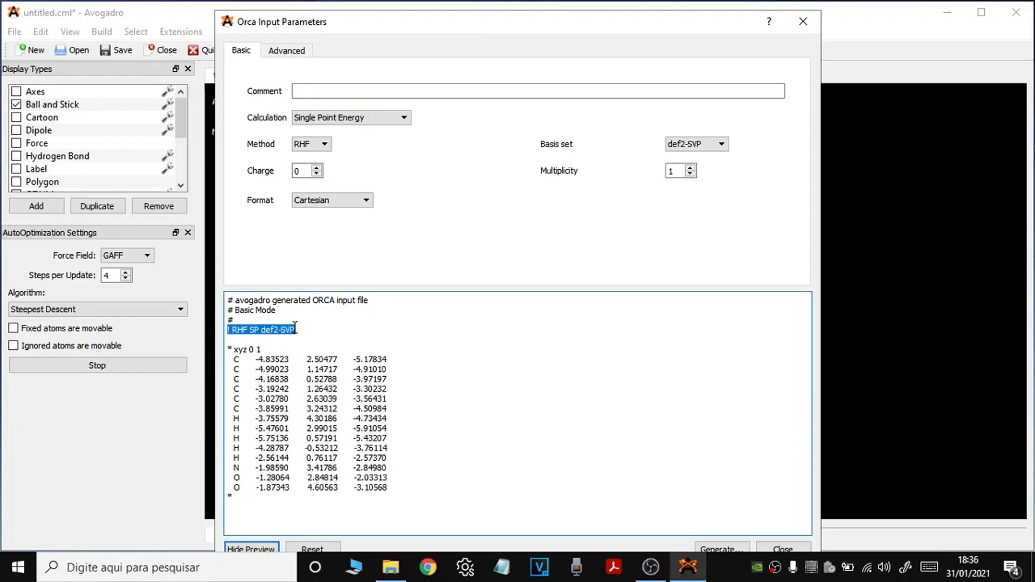
left_click_drag(229, 349, 374, 493)
left_click(280, 494)
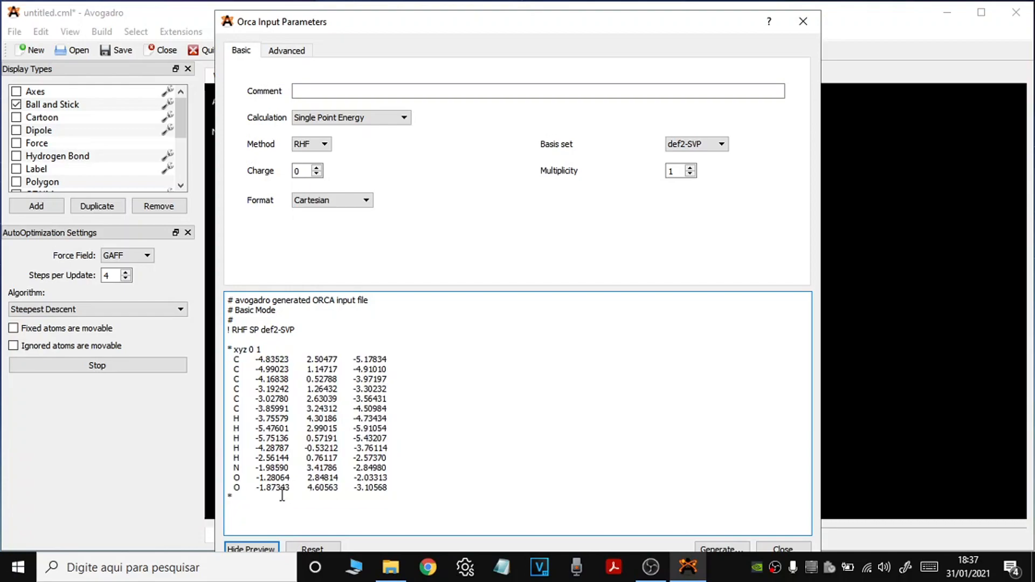
double_click(250, 349)
double_click(258, 349)
- In the advanced Orca parameters, set the basis set to def2-TZVPP and enable the DFT method
left_click(291, 52)
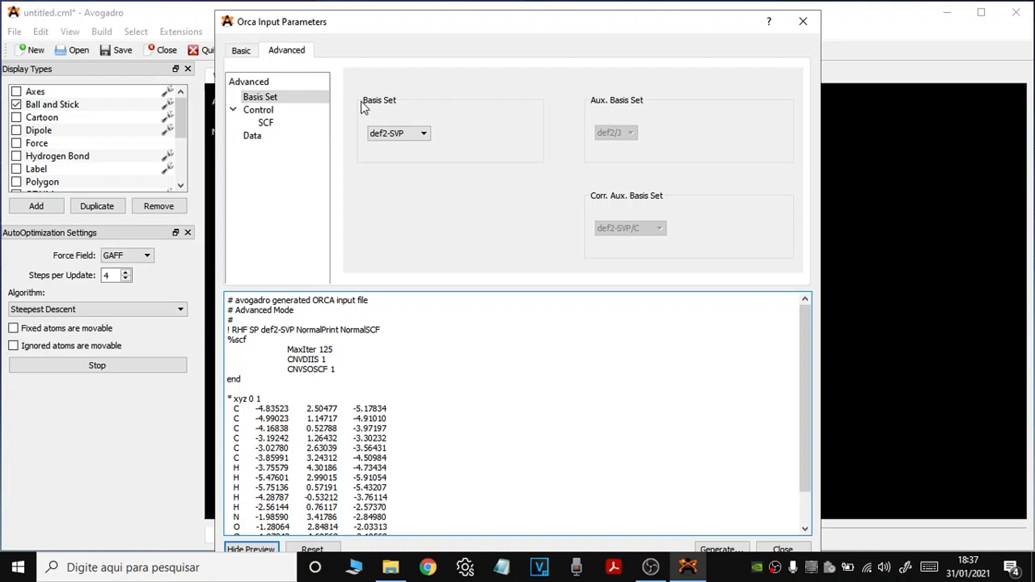
left_click(423, 133)
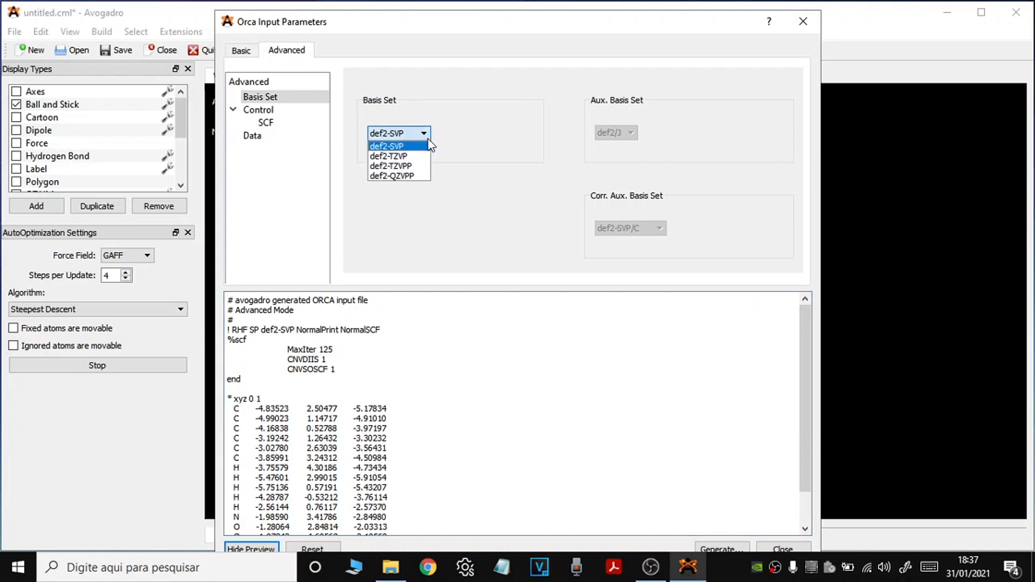
left_click(414, 166)
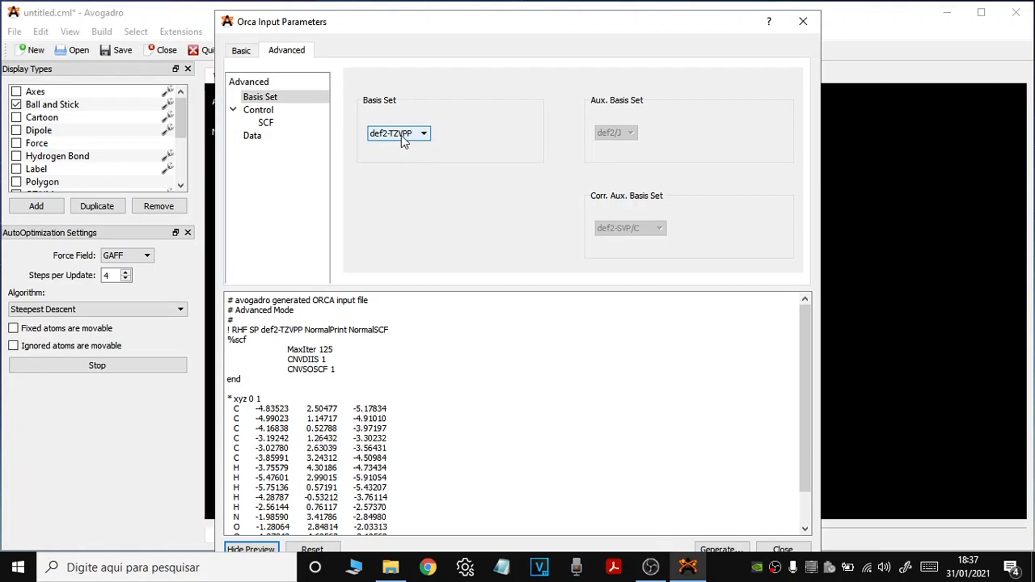
left_click(269, 111)
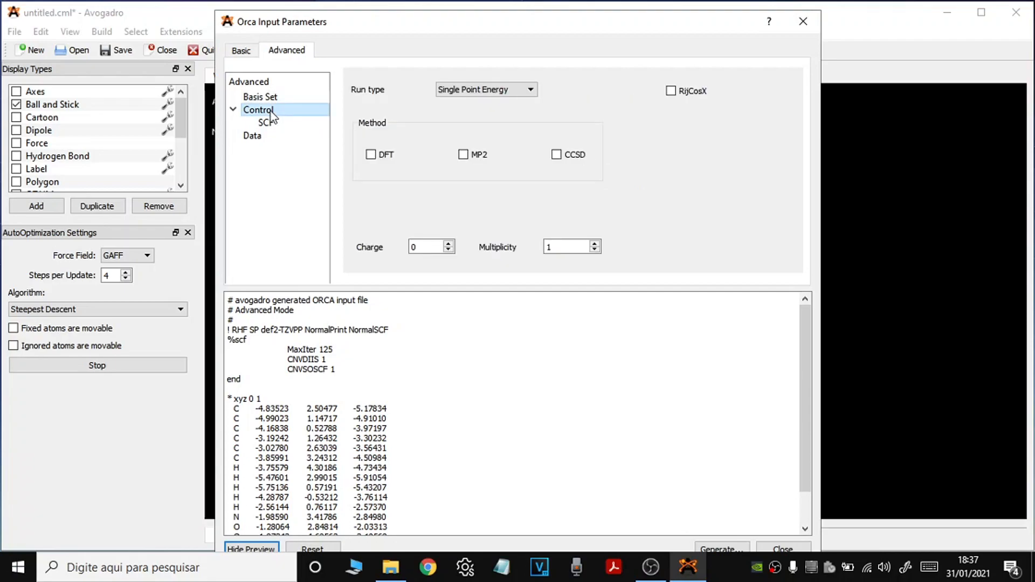
left_click(371, 155)
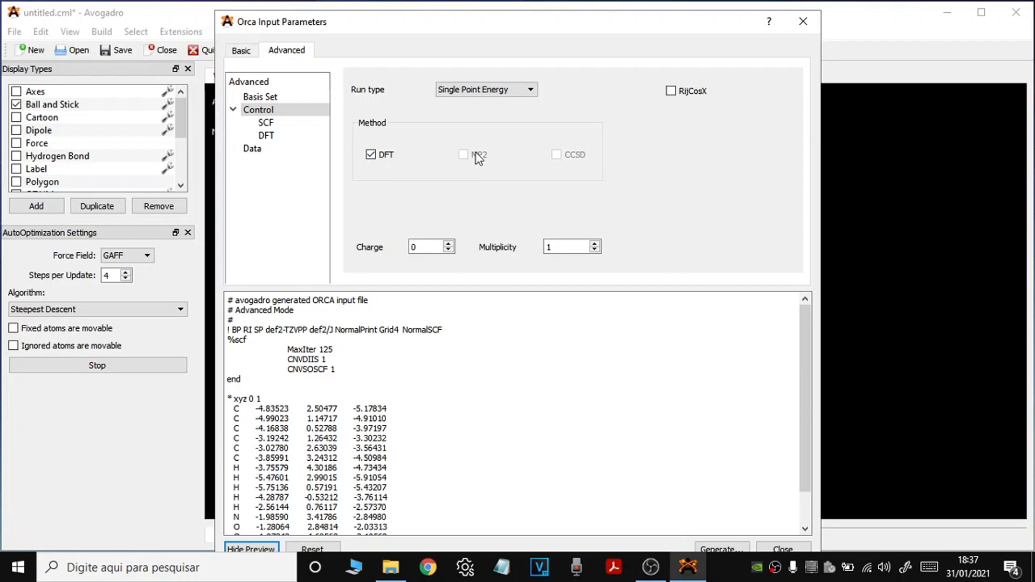
- Try the Frequency run type, check its FREQ keyword in the preview, and set the run type to Geometry Optimization
left_click(533, 88)
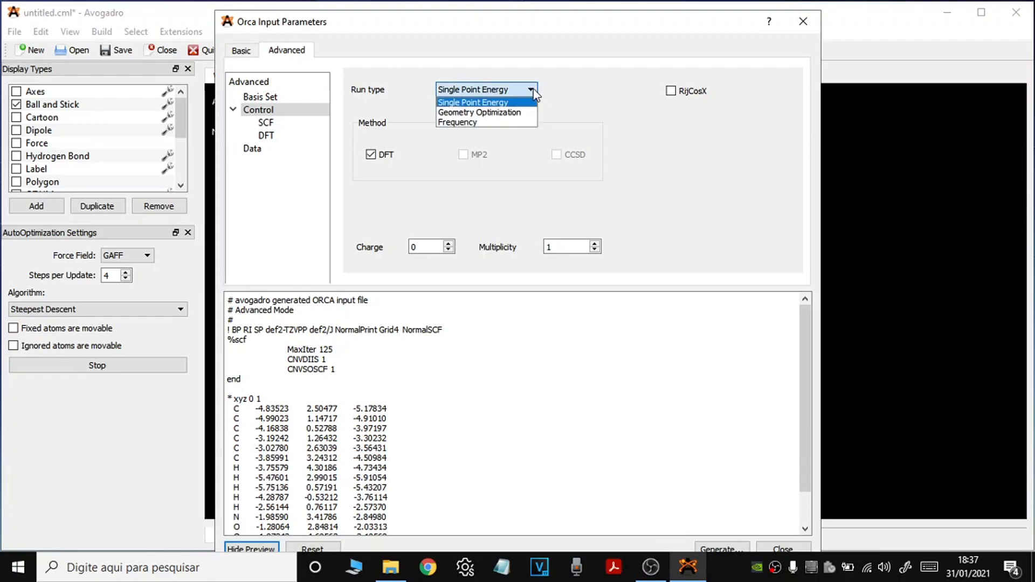
left_click(483, 123)
left_click_drag(272, 331, 293, 333)
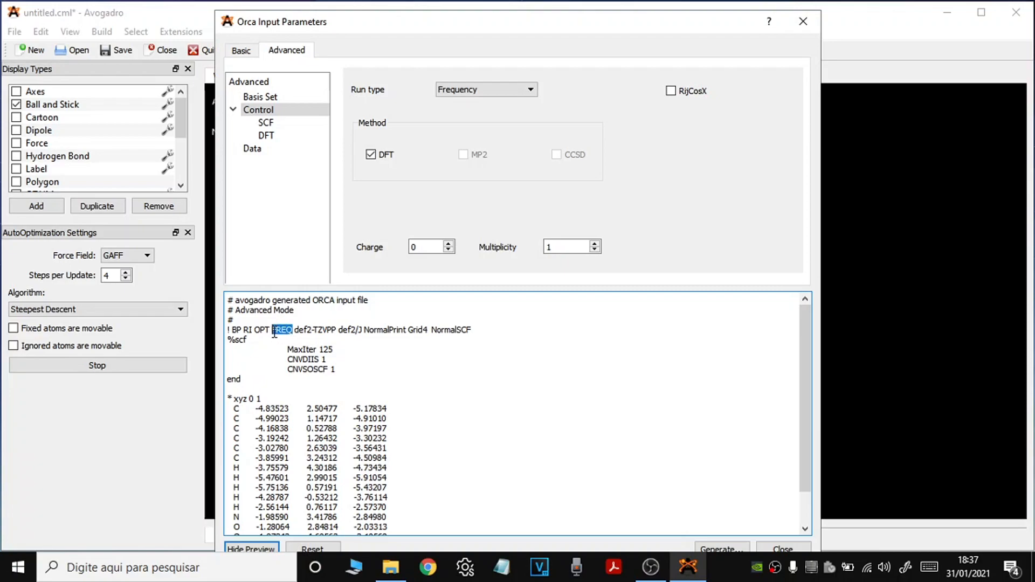
left_click(520, 92)
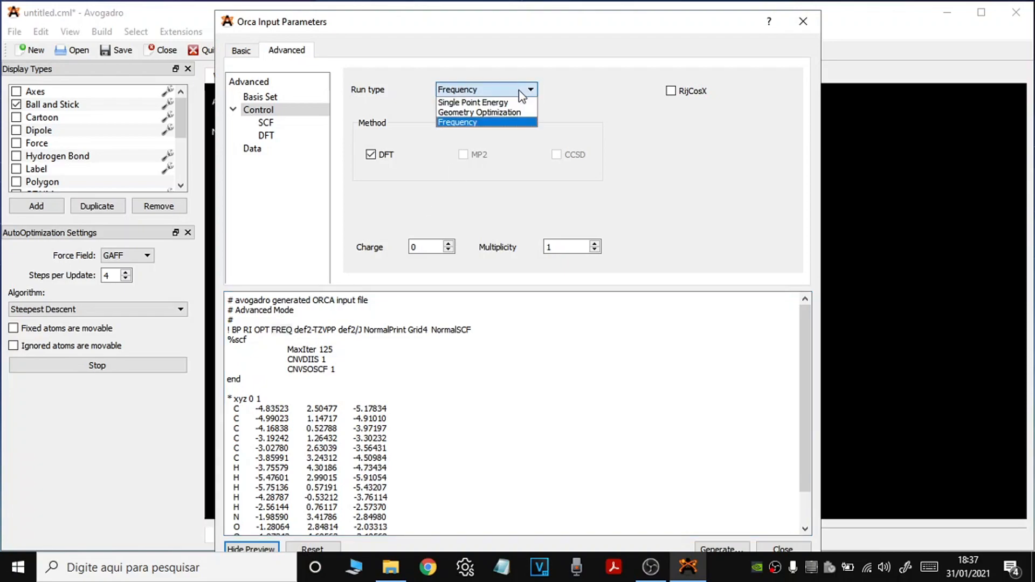
left_click(480, 113)
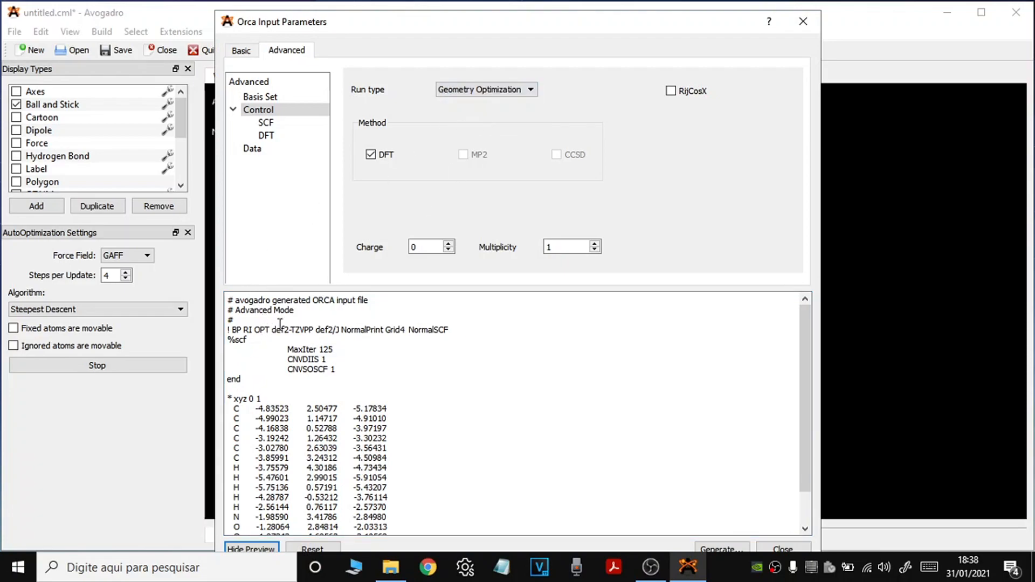
- Set the run type to Frequency and check the FREQ keyword in the input preview
left_click(525, 89)
left_click(481, 121)
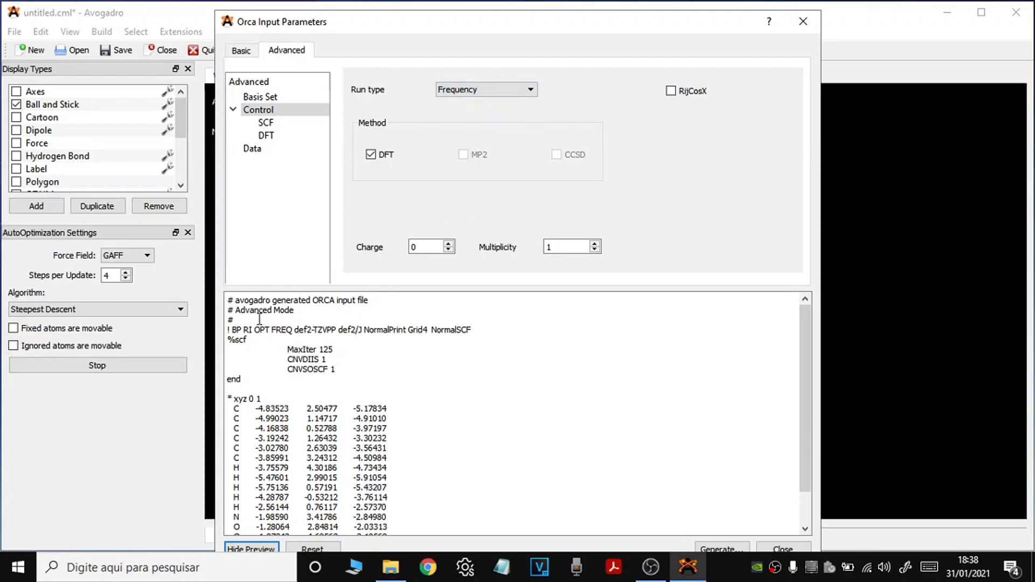
left_click_drag(271, 330, 295, 330)
left_click(295, 330)
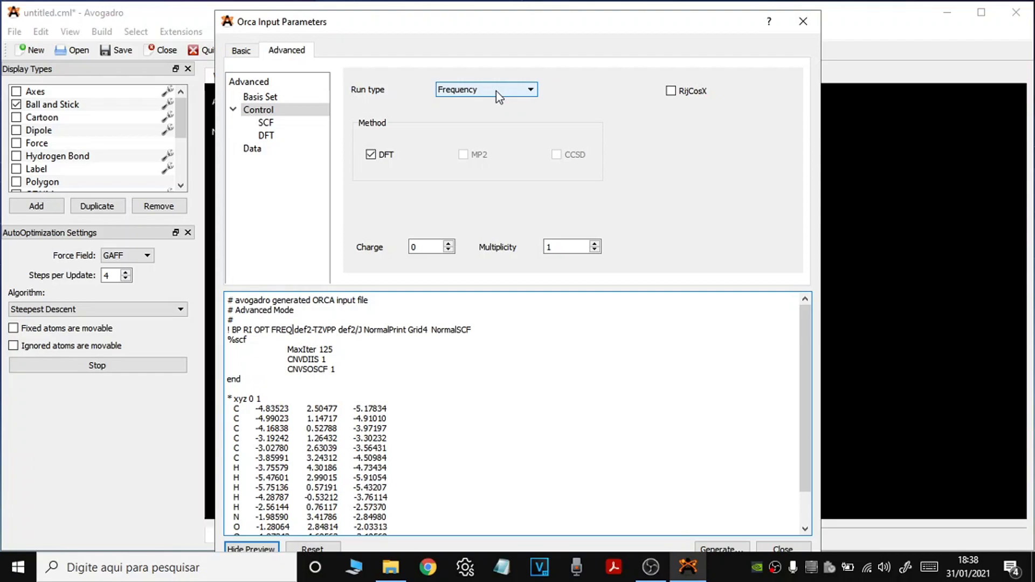
- Try lowering the charge by one, check it on the xyz line, restore it to 0, and review the multiplicity field
left_click(420, 247)
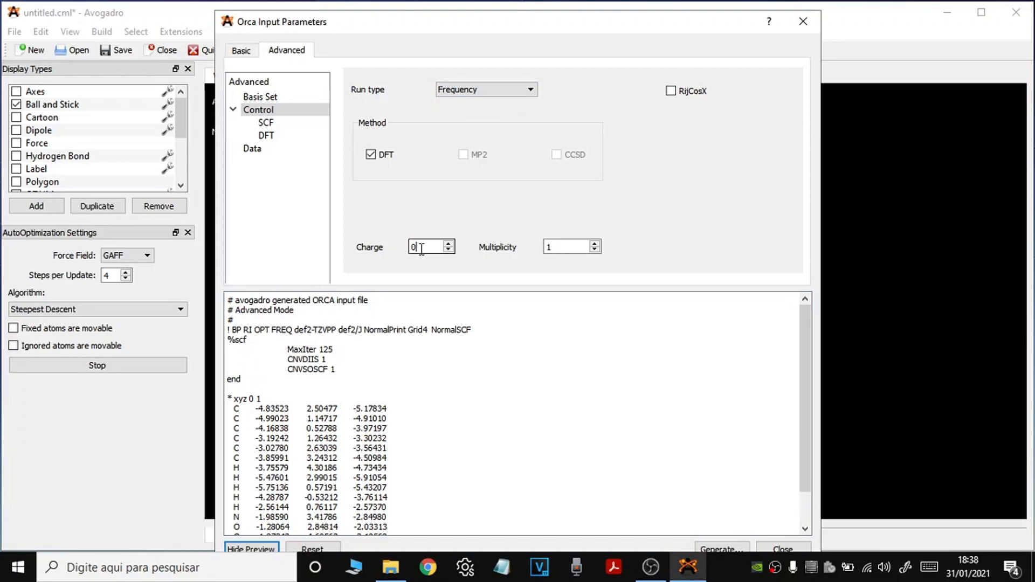
left_click(448, 250)
left_click_drag(249, 398, 256, 399)
left_click(448, 244)
left_click(561, 248)
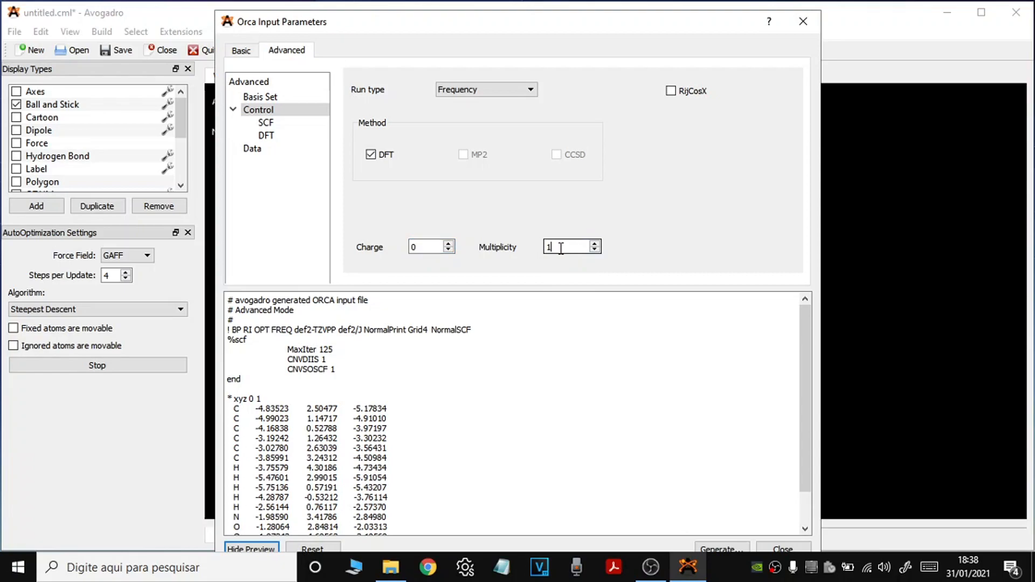
left_click_drag(554, 248, 546, 248)
left_click(561, 249)
- Set the SCF accuracy to Tight SCF and review the SCF type choices, keeping restricted
left_click(268, 125)
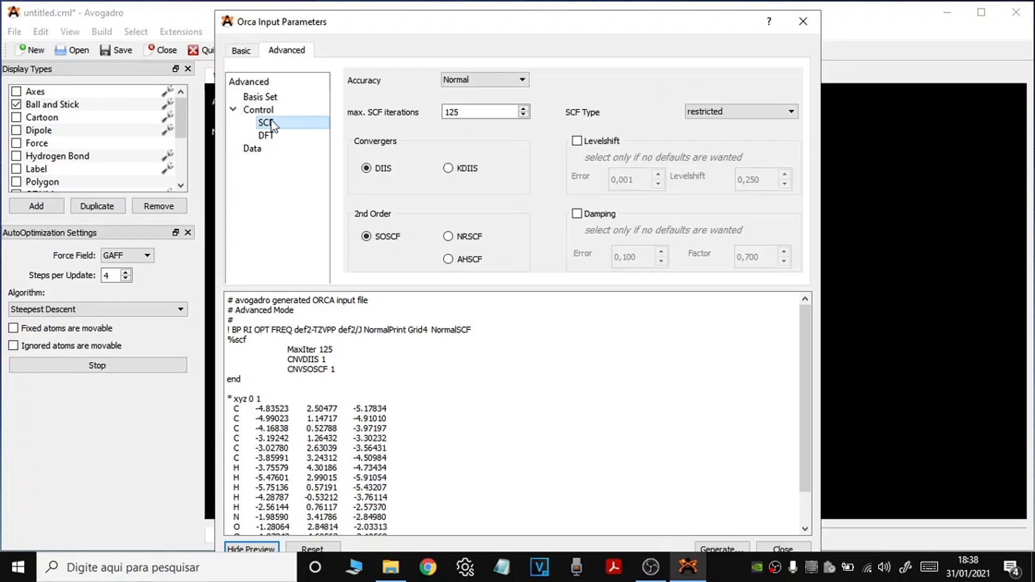
left_click(522, 81)
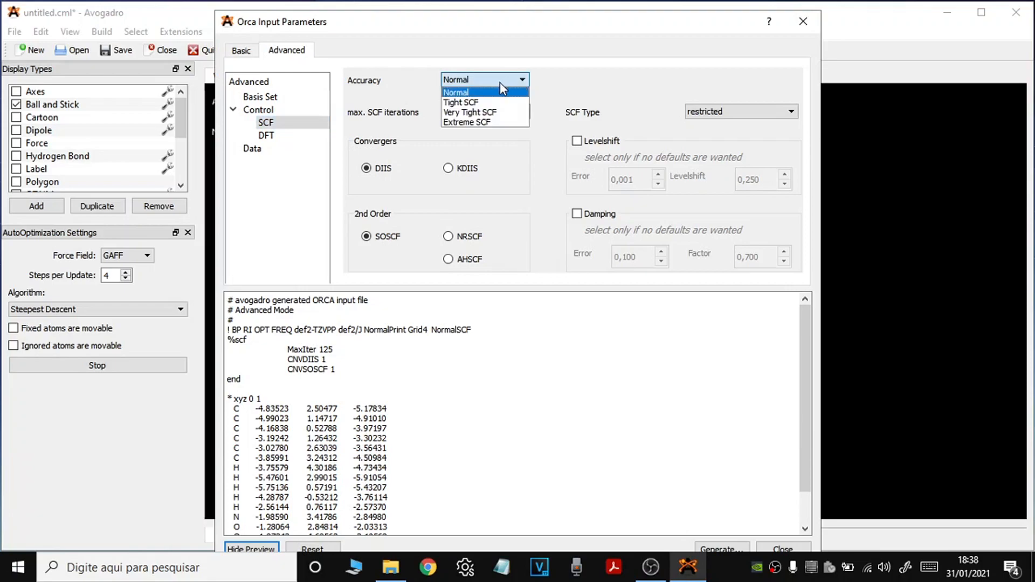
left_click(478, 100)
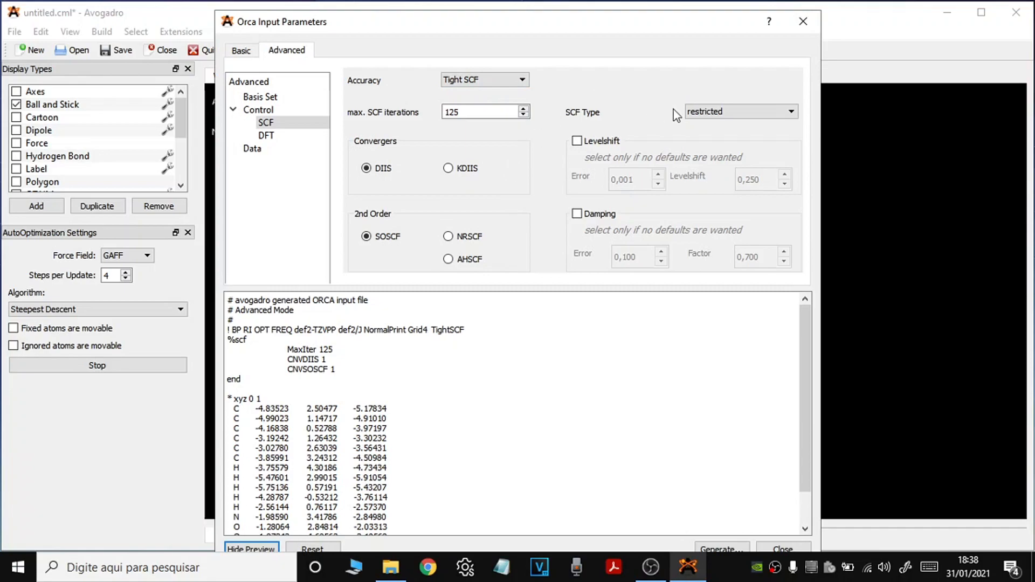
left_click(717, 112)
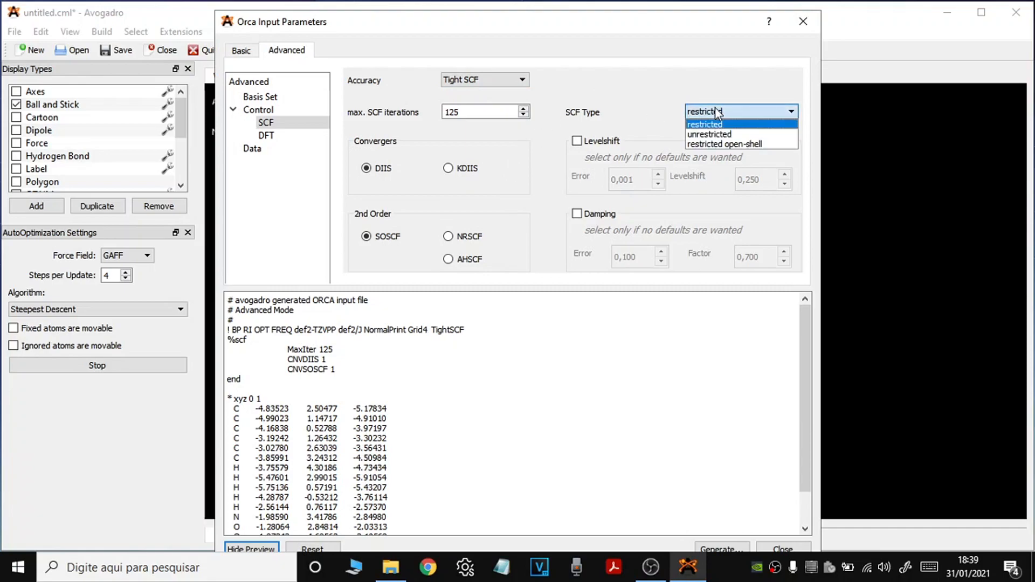
left_click(717, 111)
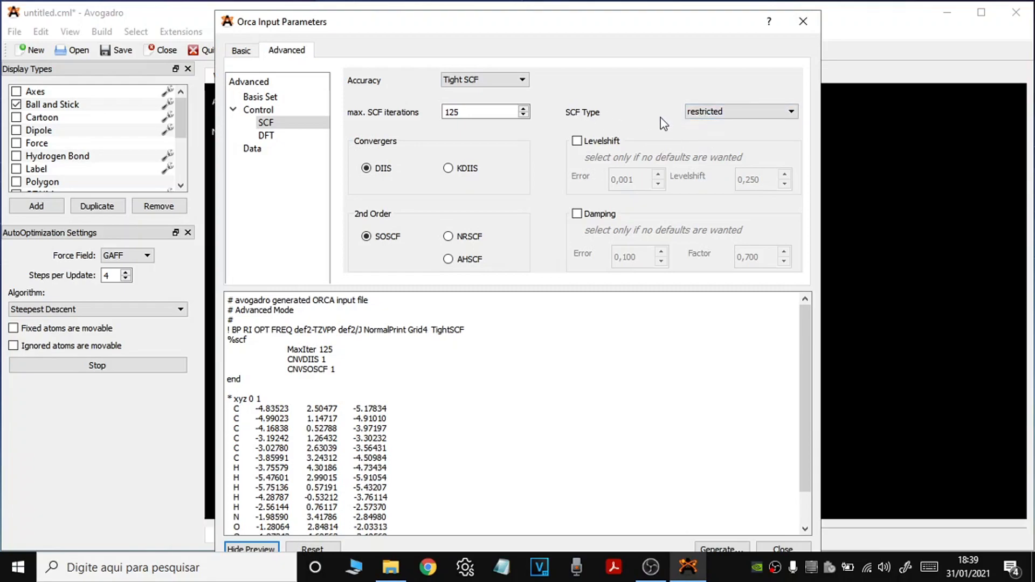
- In the DFT settings, choose the B3LYP functional, grid 7 and no final grid
left_click(270, 135)
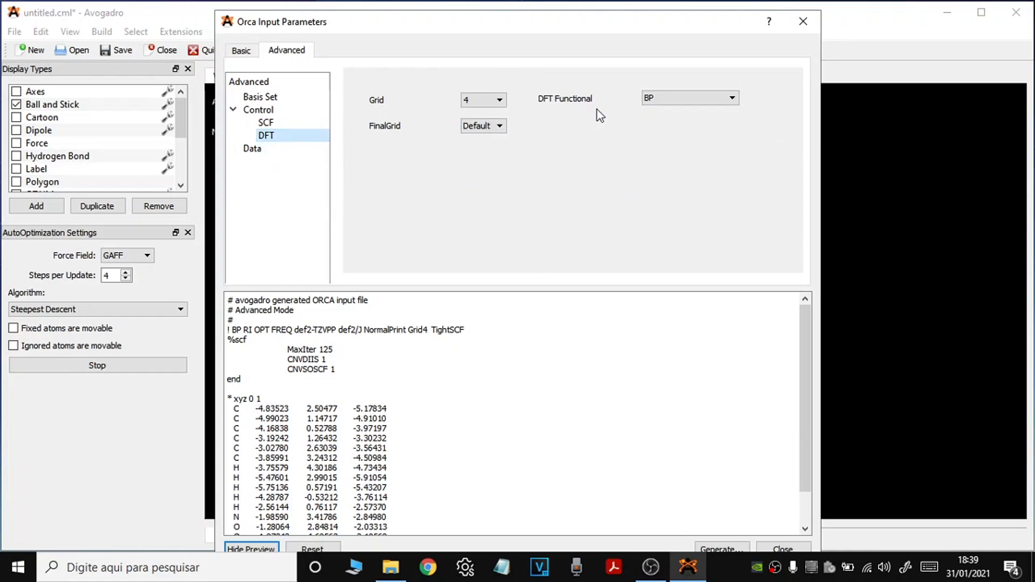
left_click(732, 99)
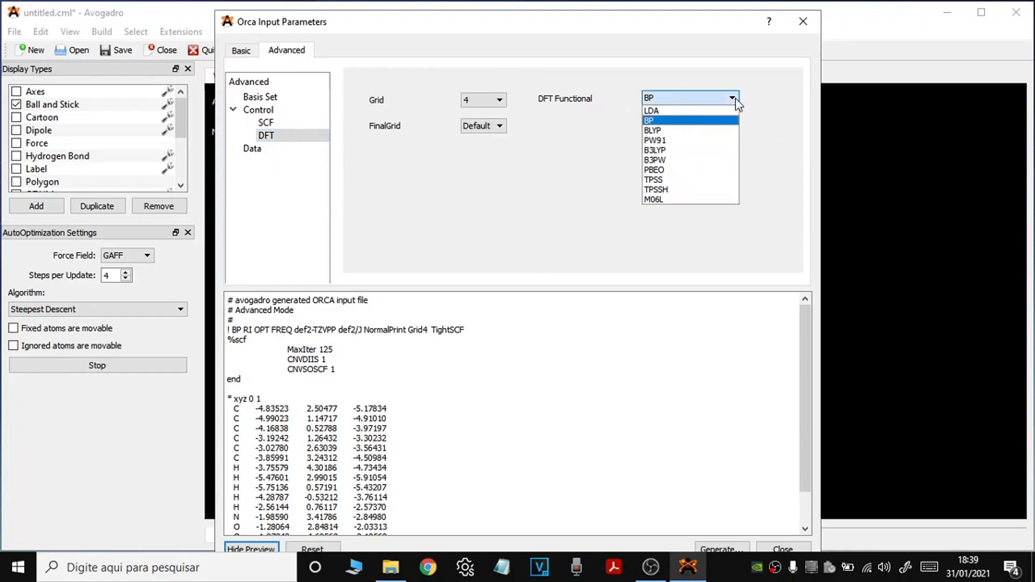
left_click(664, 151)
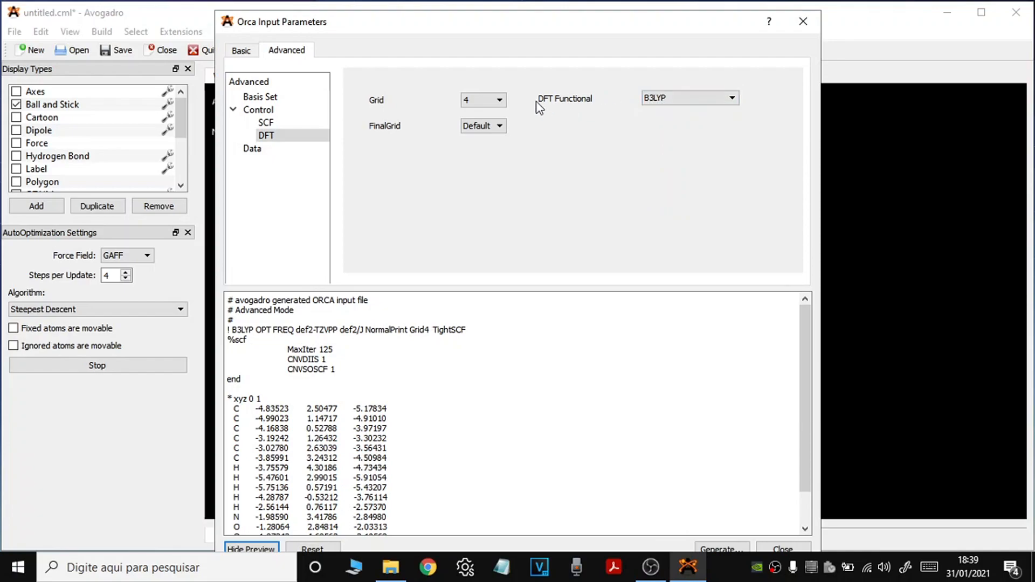
left_click(503, 103)
left_click(477, 171)
left_click(502, 126)
left_click(484, 148)
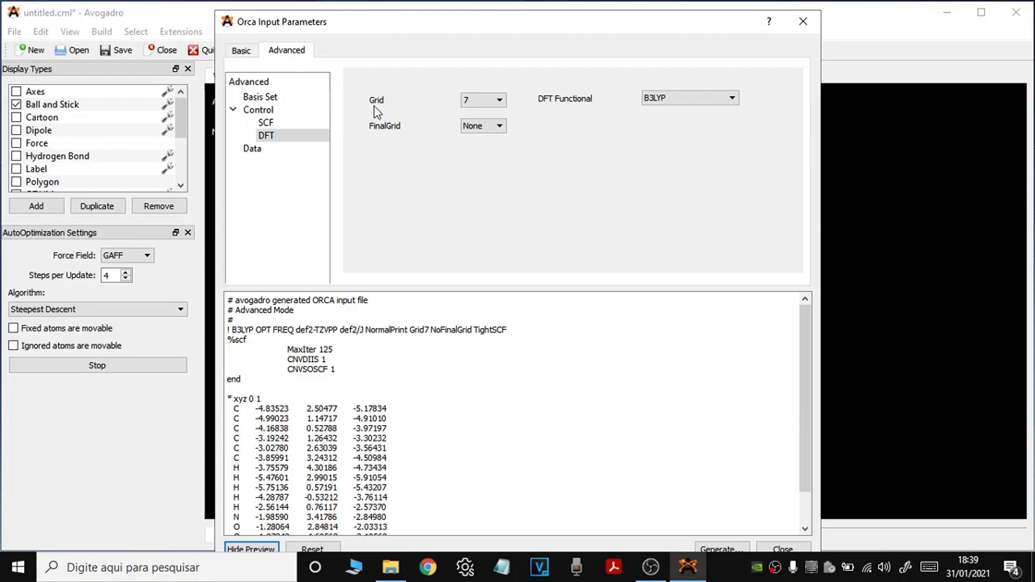
- In the data settings, enable the additional print options for MOs and basis sets
left_click(267, 150)
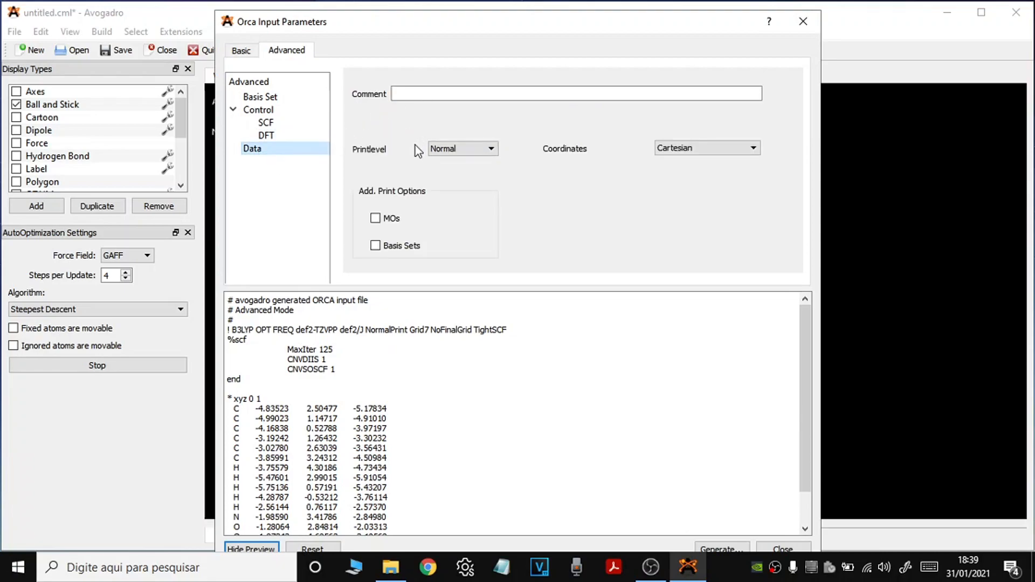
left_click(376, 218)
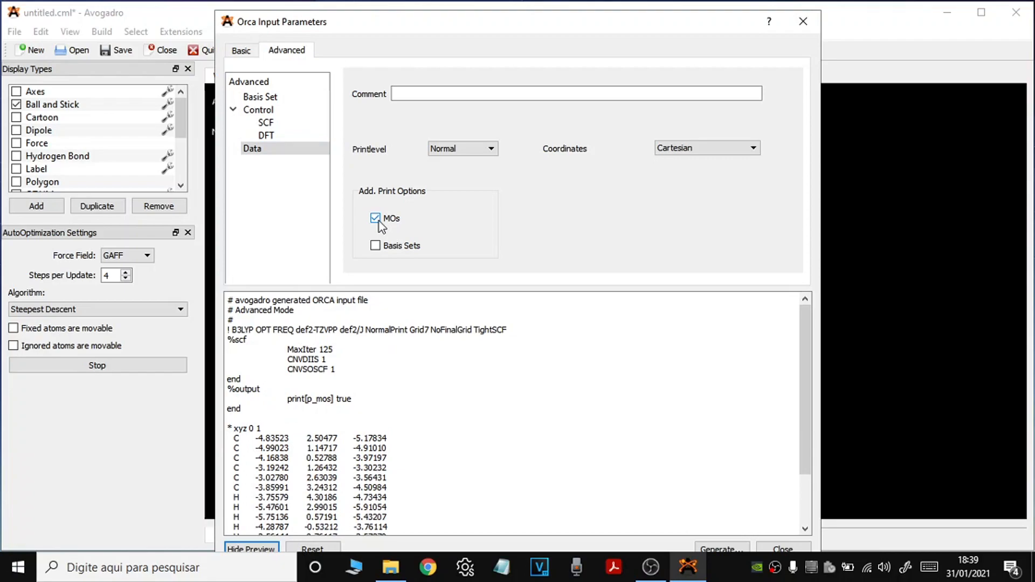
left_click(379, 221)
left_click(379, 221)
left_click(374, 247)
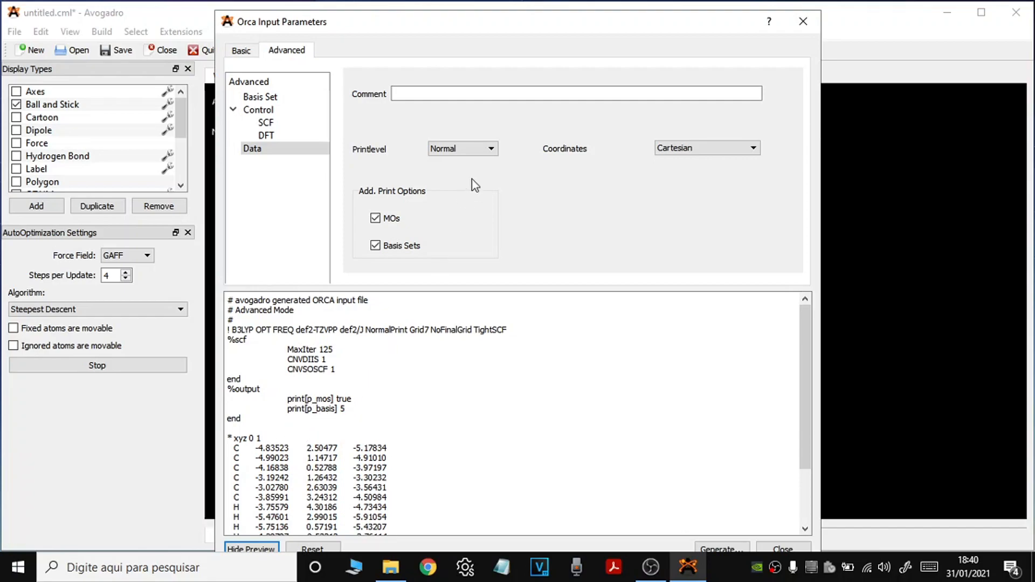
- Append PAL8 to the end of the keyword line in the input preview
left_click(522, 329)
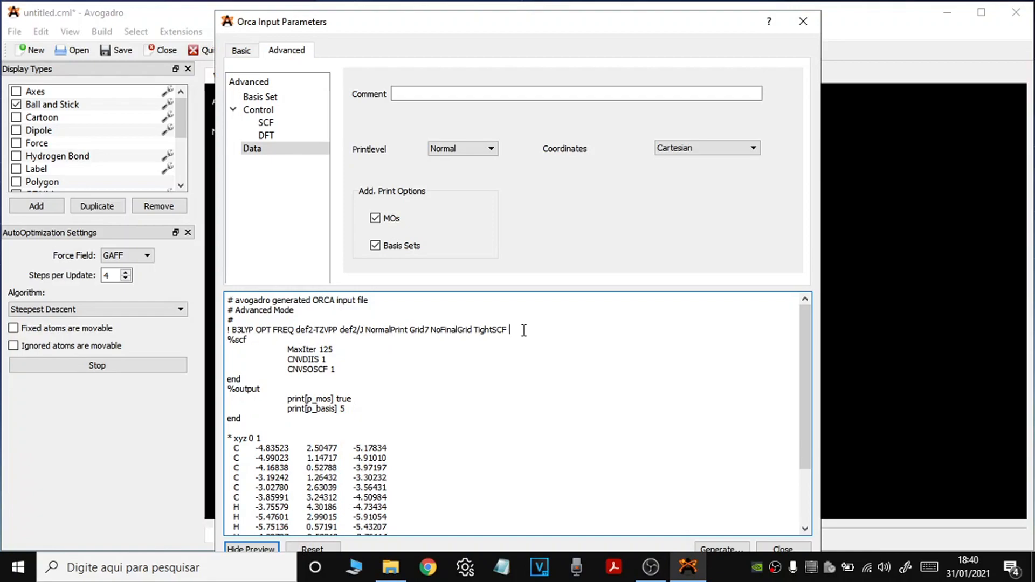
type("PAL8")
left_click_drag(509, 330, 523, 332)
left_click(523, 331)
left_click_drag(522, 331, 529, 331)
left_click(530, 331)
- Review the B3LYP, OPT and FREQ keywords, try adding Num at the frequency keyword, and remove that addition
double_click(237, 330)
left_click_drag(257, 330, 295, 334)
left_click(294, 332)
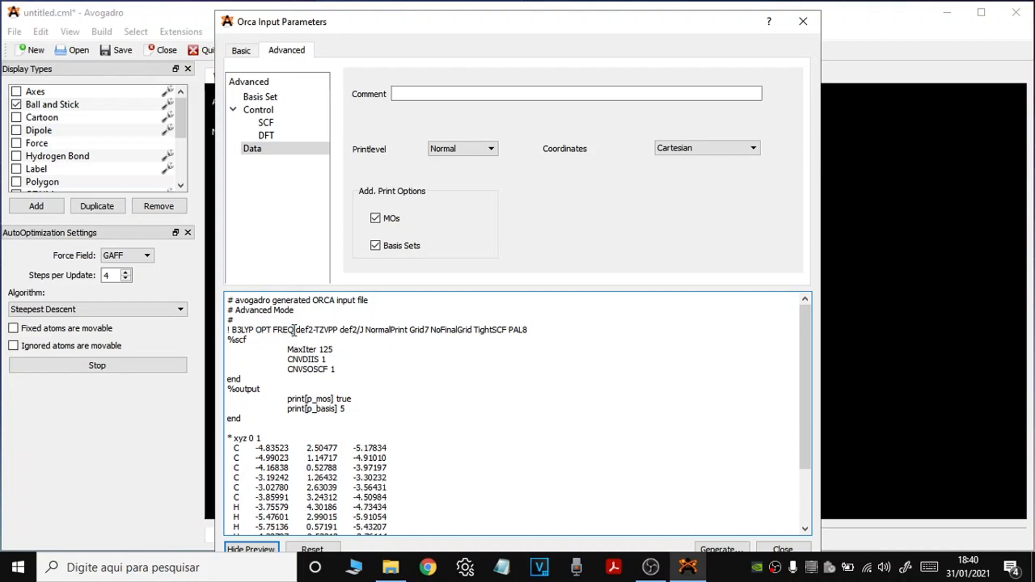
left_click_drag(272, 331, 256, 331)
left_click(276, 332)
left_click_drag(274, 331, 295, 330)
left_click(294, 330)
type("Num")
key("BackSpace")
key("BackSpace")
key("BackSpace")
- Delete the def2/J auxiliary basis keyword from the keyword line, keeping def2-TZVPP
left_click_drag(296, 331, 341, 331)
key("BackSpace")
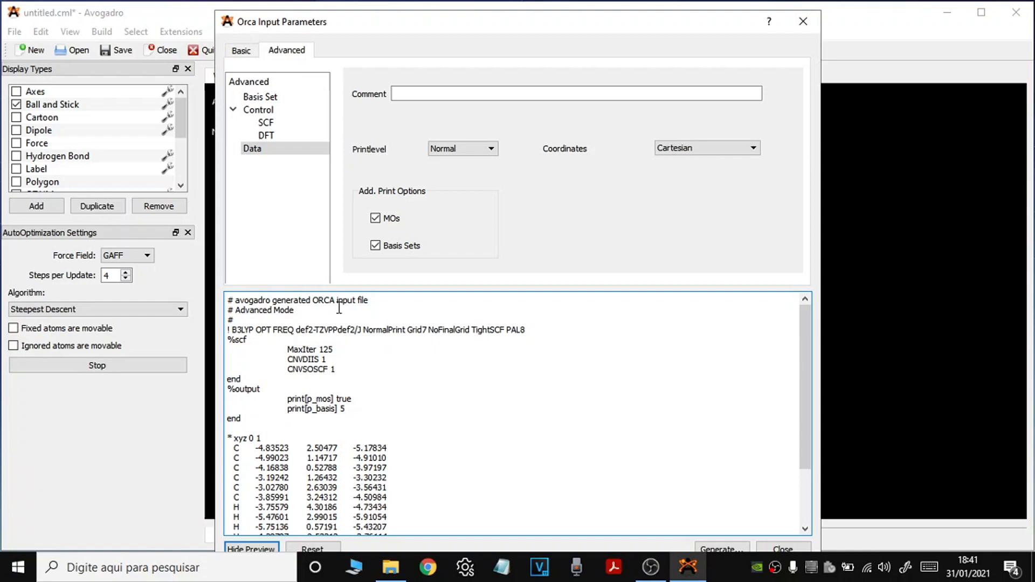
key("Right")
key("Right")
key("Right")
key("Right")
key("shift+Right")
key("shift+Right")
key("shift+Right")
key("shift+Right")
key("shift+Right")
key("shift+Right")
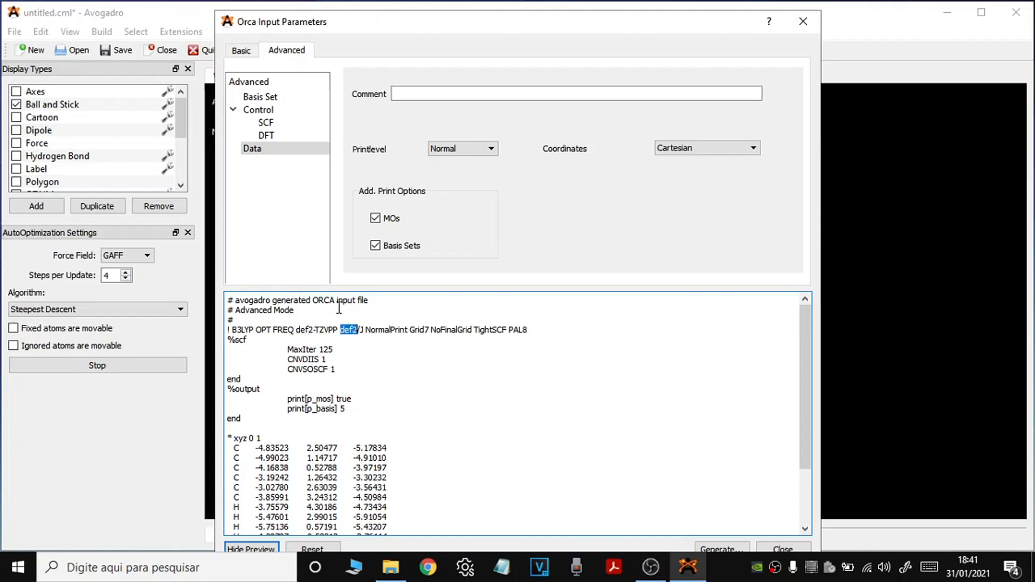
key("BackSpace")
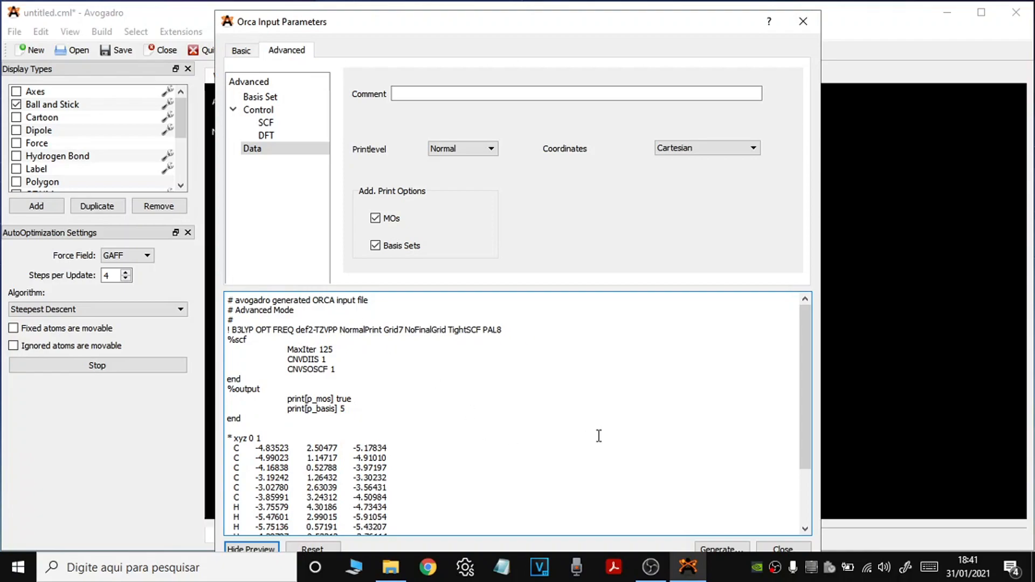
- Generate the input file as nitrobenzeno1.inp in the Orca folder, replacing the existing file
left_click(725, 547)
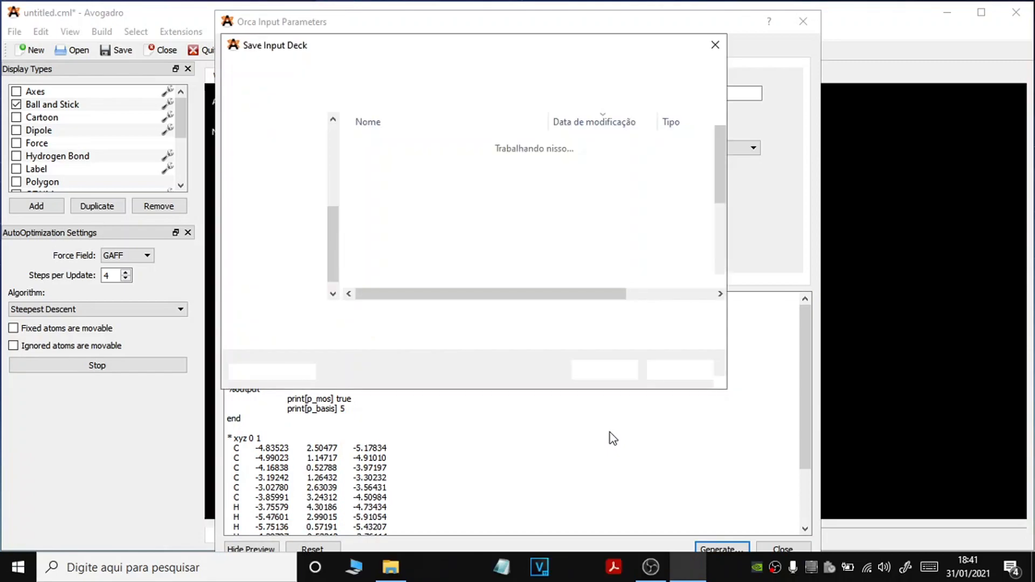
left_click(322, 318)
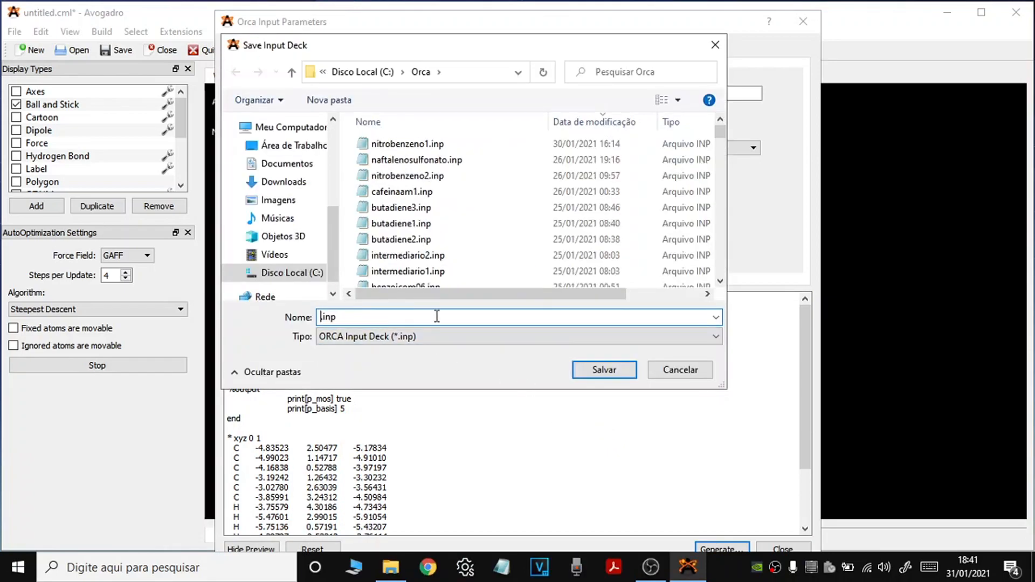
type("ni")
type("trobenze")
type("no1")
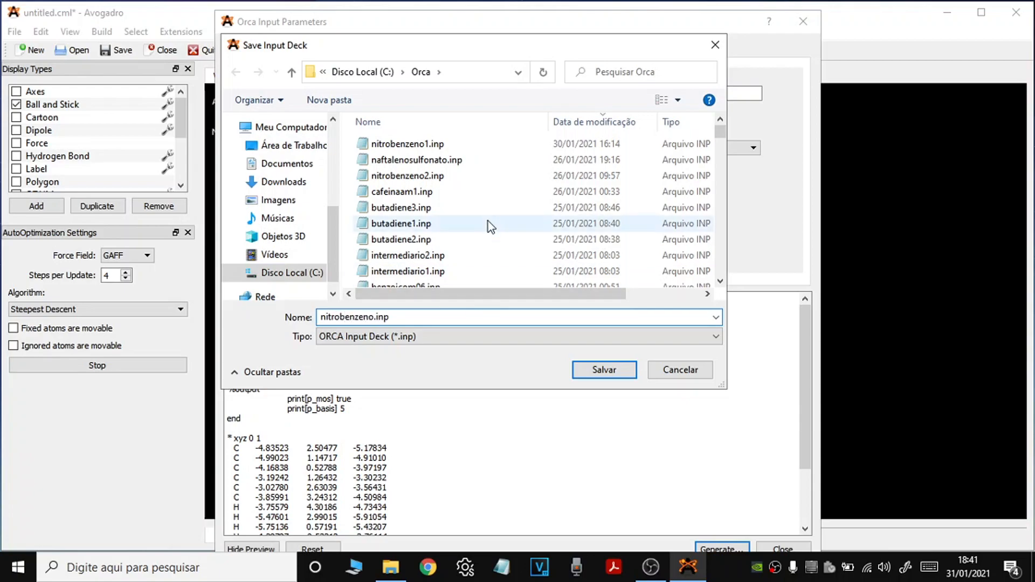
left_click(425, 146)
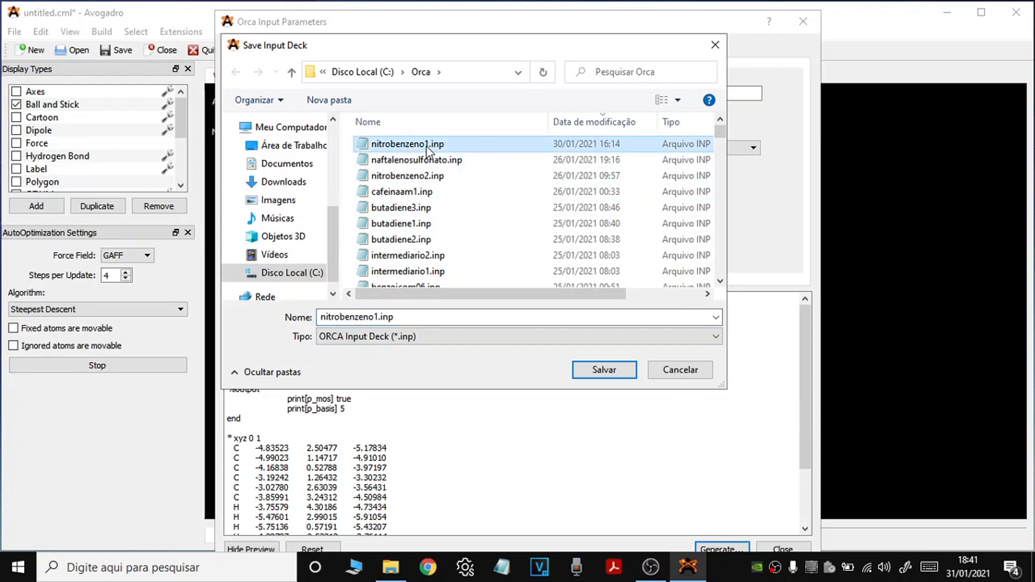
left_click(597, 372)
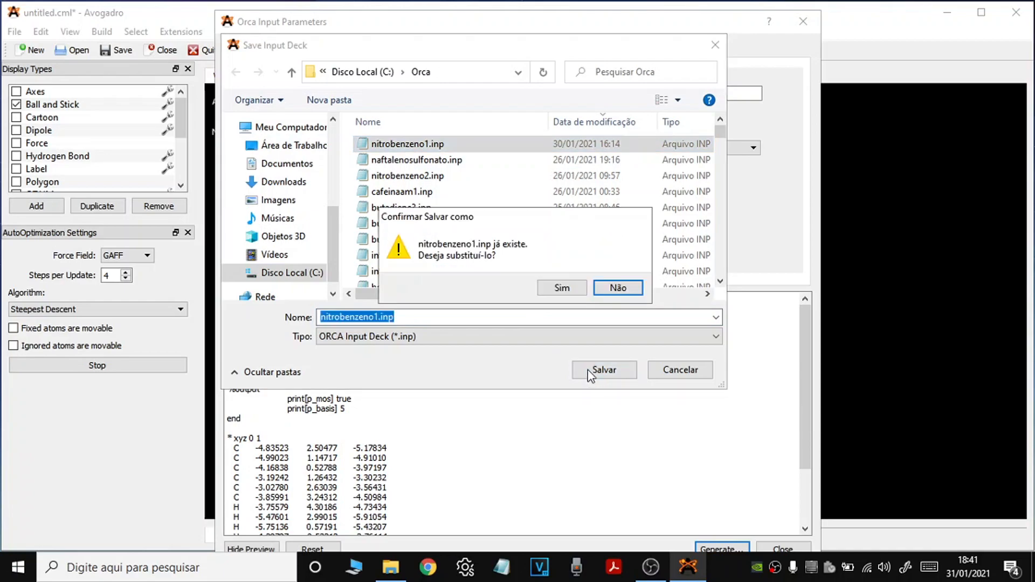
left_click(549, 289)
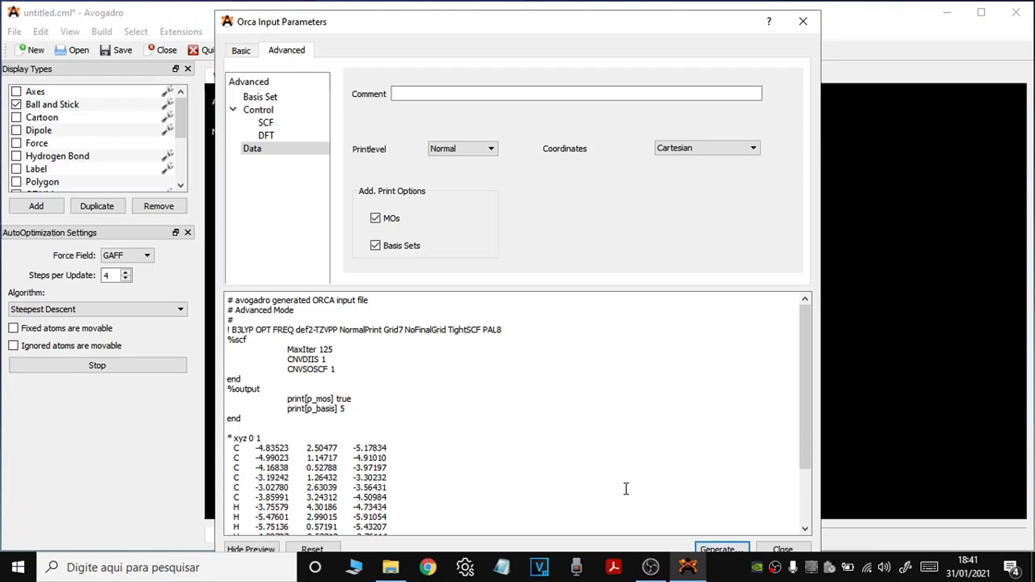
- Check the comment line at the start of the preview and close the Orca input generator
left_click(341, 302)
left_click_drag(344, 303, 351, 303)
left_click(351, 303)
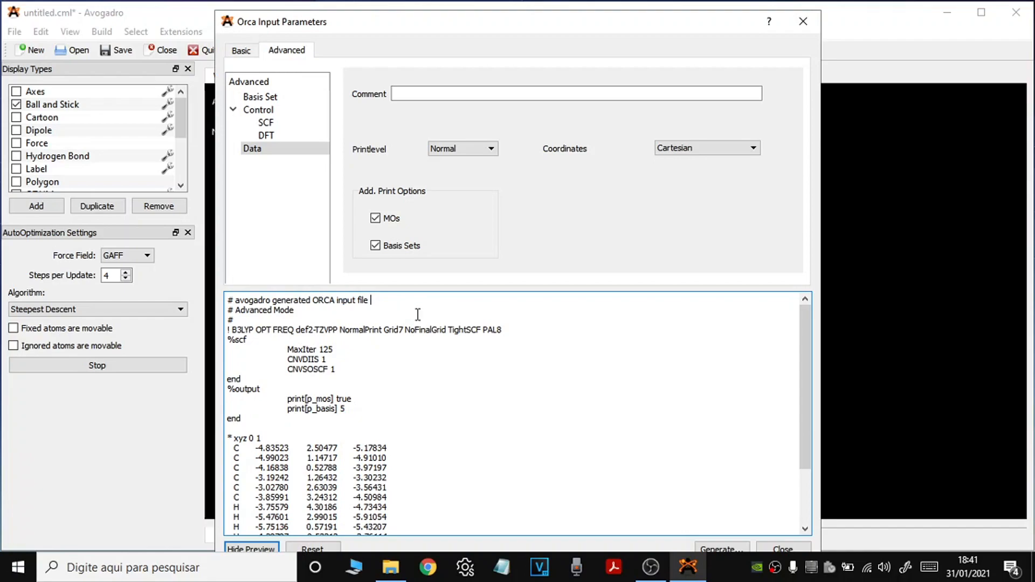
left_click(772, 547)
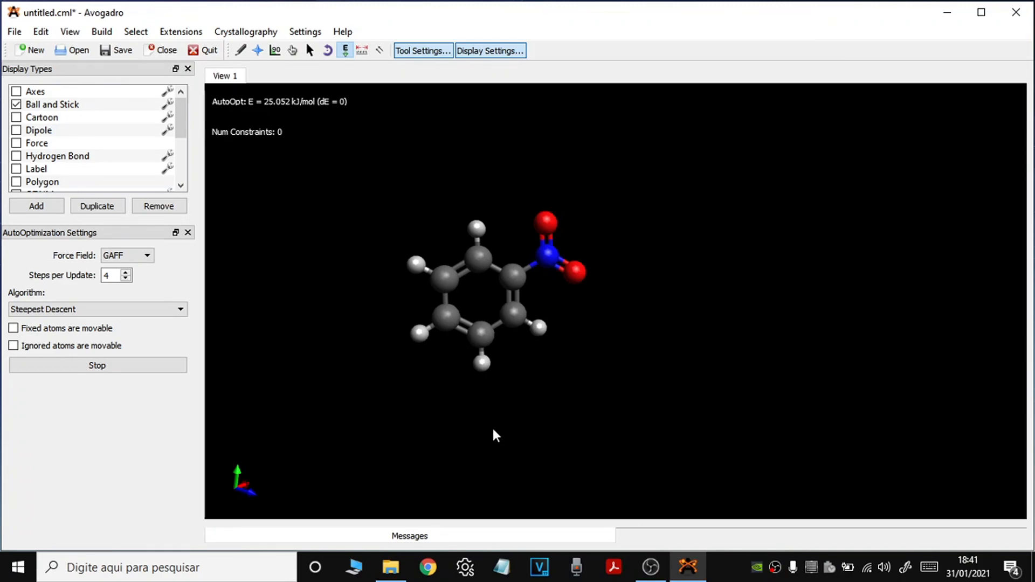
- Switch to File Explorer, open nitrobenzeno1.inp from the Orca folder in Notepad without making it the .inp default, and select its entire text
left_click(391, 567)
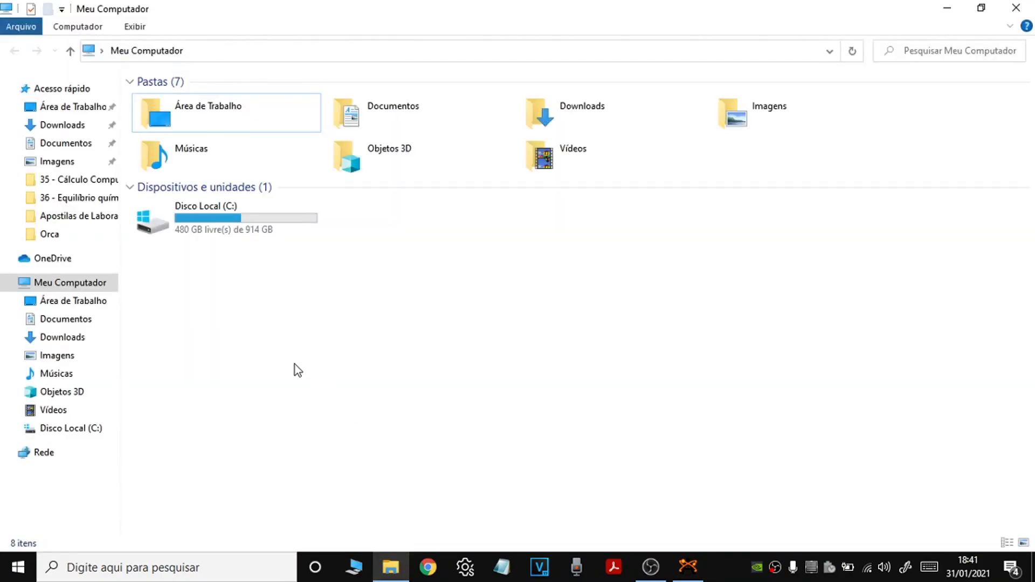
left_click(49, 235)
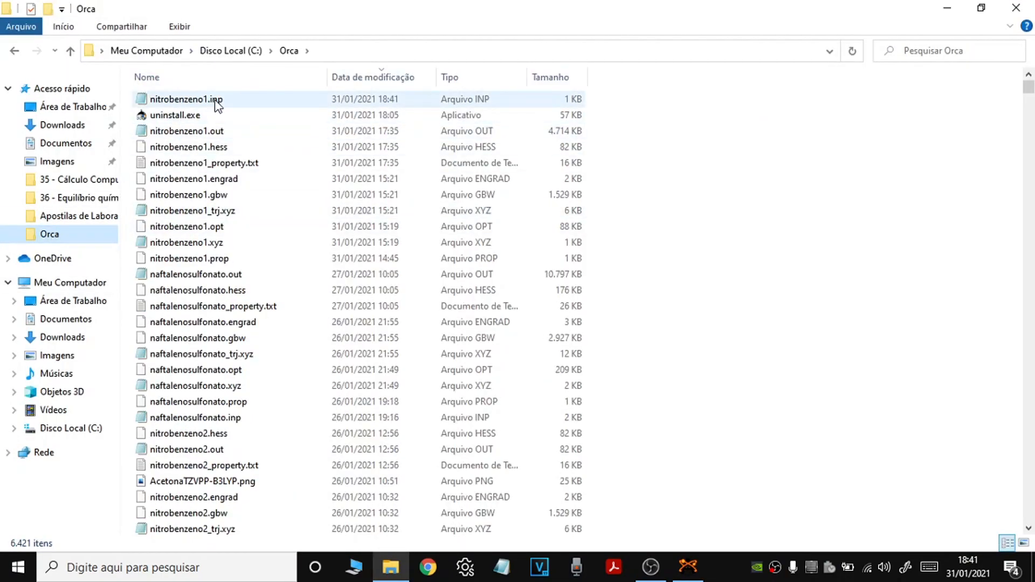
left_click(218, 103)
double_click(217, 103)
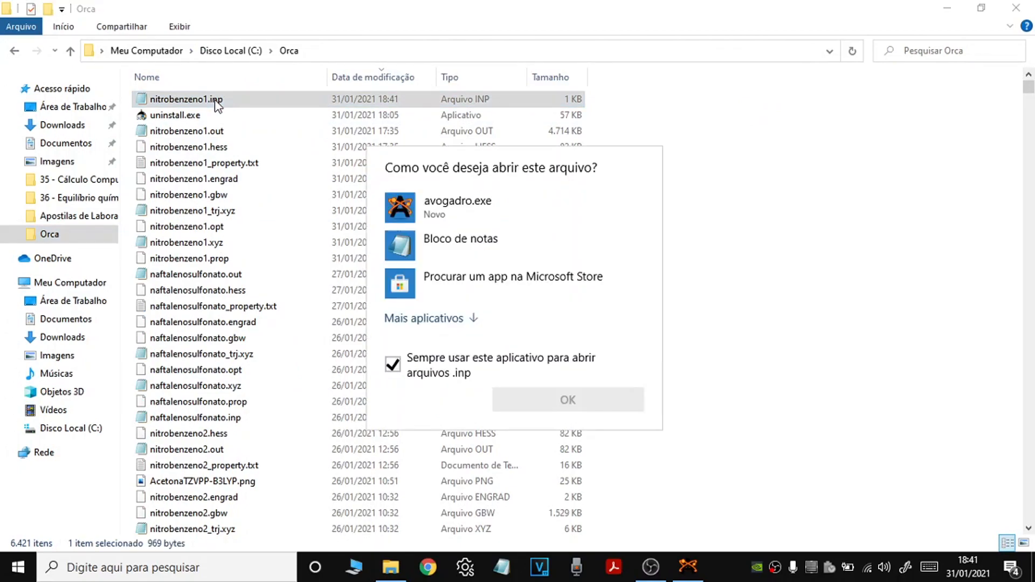
left_click(392, 364)
left_click(435, 241)
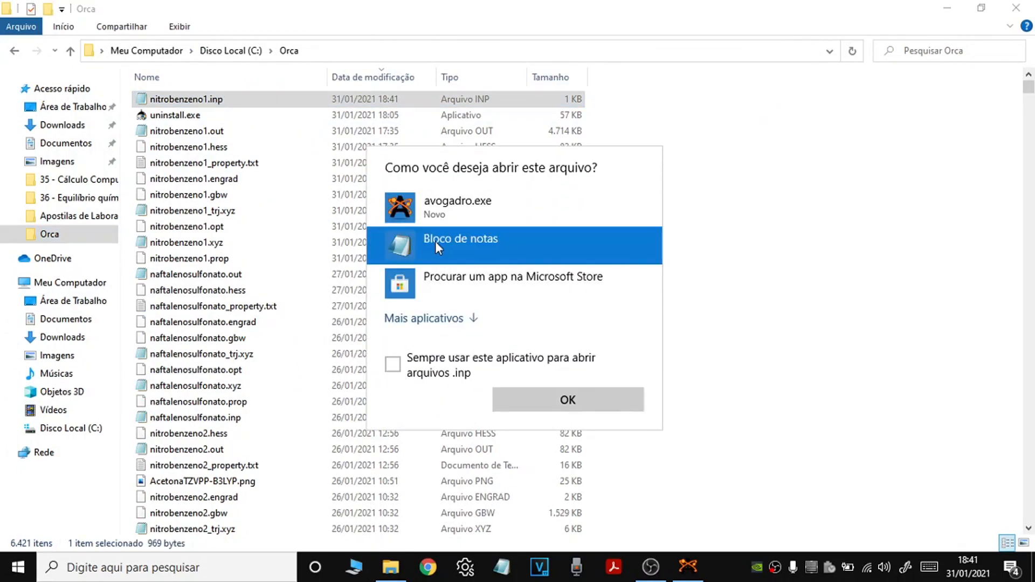
left_click(545, 400)
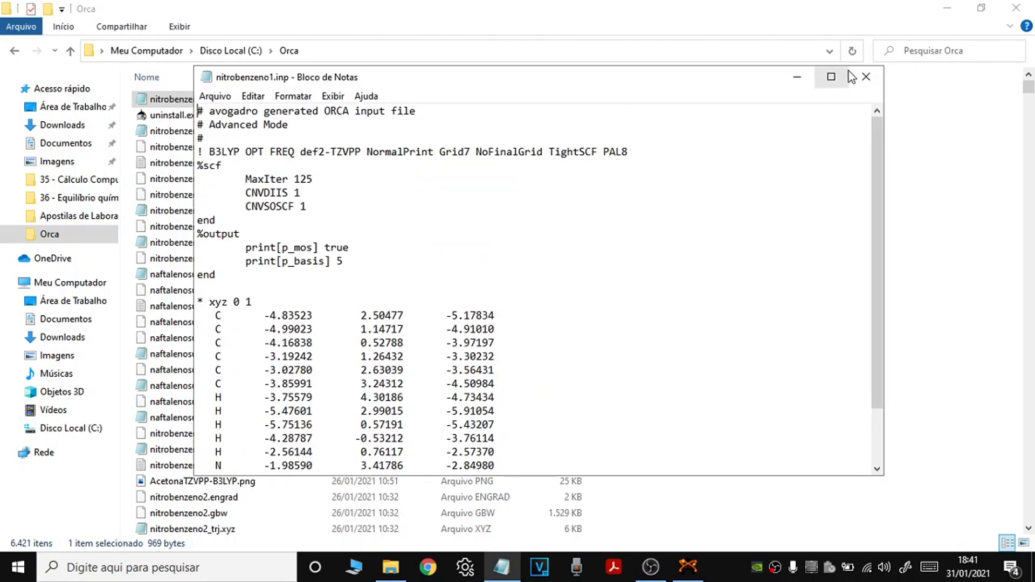
left_click(832, 76)
left_click_drag(4, 39, 305, 426)
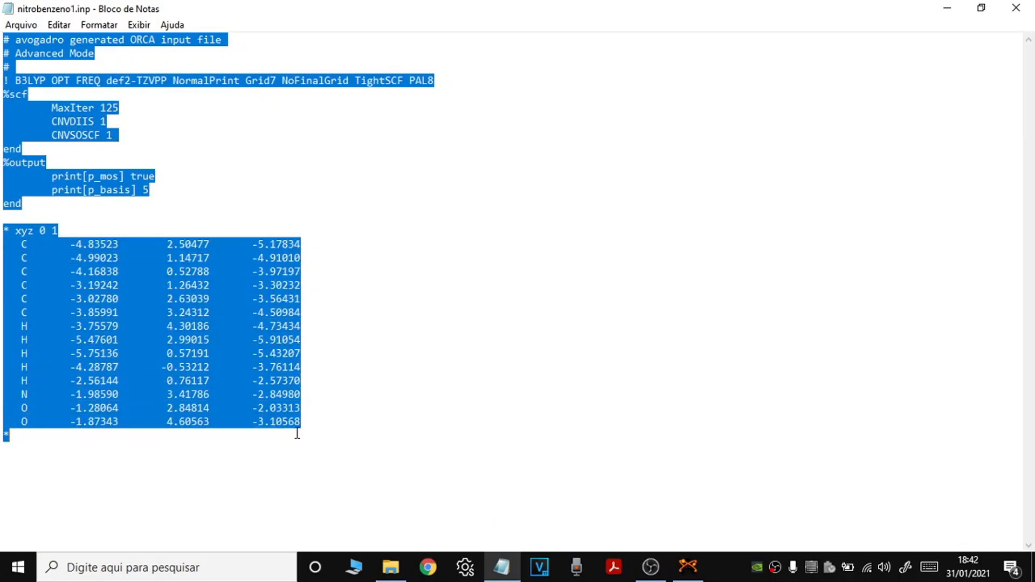
- Delete the three comment lines and the empty line above the keyword line, and save nitrobenzeno1.inp
left_click(11, 61)
left_click_drag(12, 67, 3, 33)
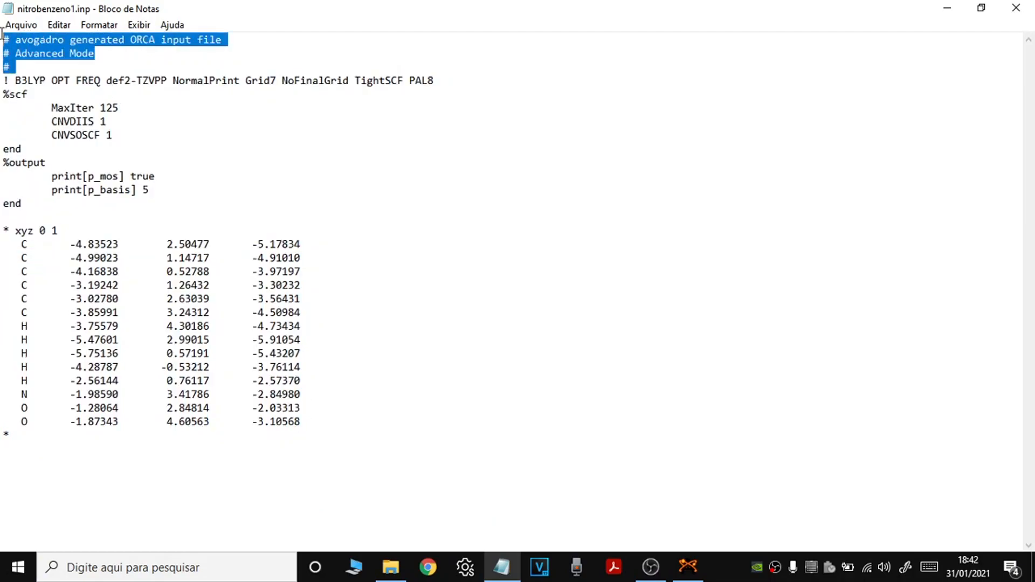
key("Delete")
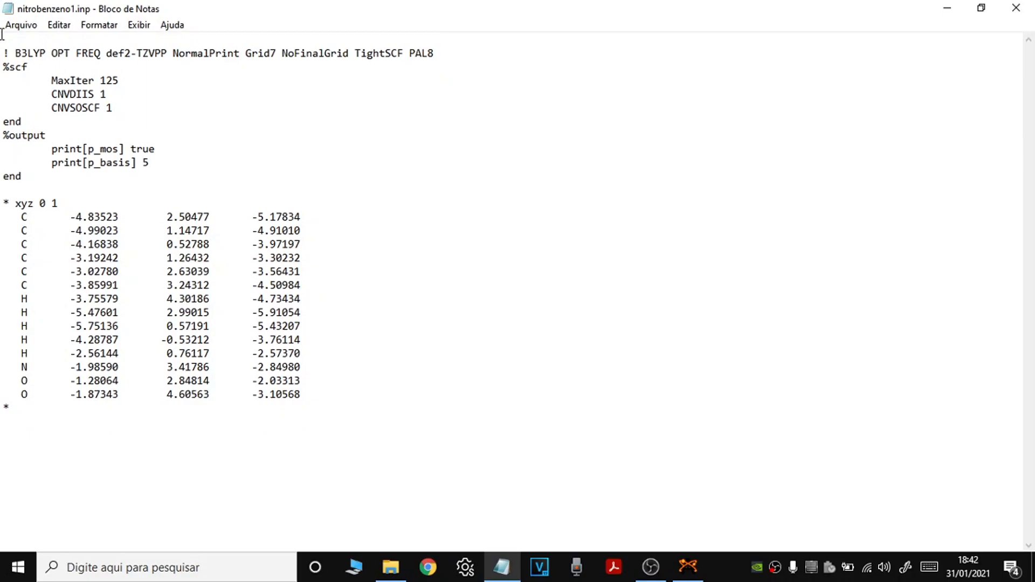
key("Delete")
left_click(21, 25)
left_click(52, 92)
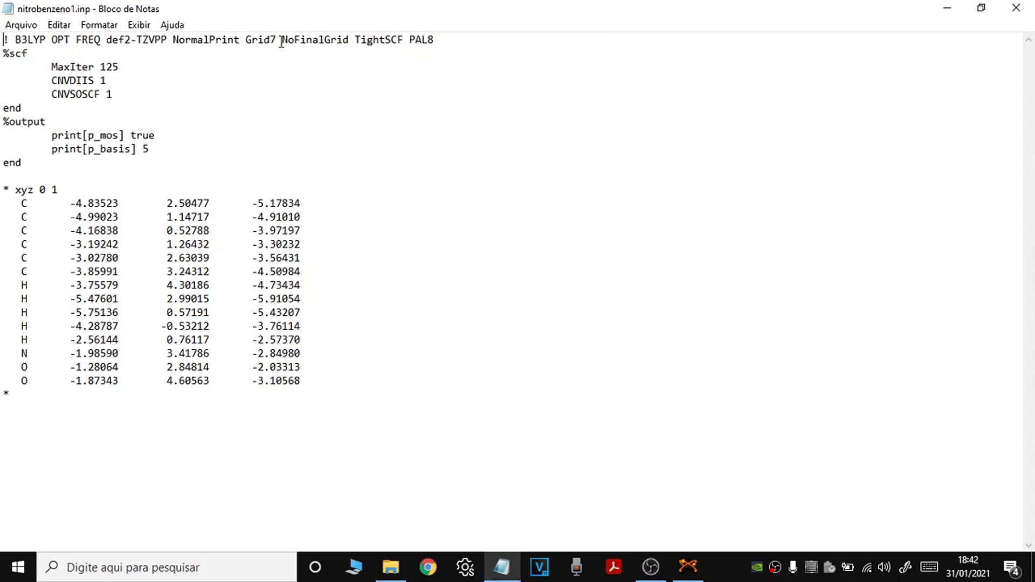
- Review the keyword line that now starts the file, save nitrobenzeno1.inp again and close it
left_click_drag(439, 43, 12, 39)
left_click(102, 56)
left_click(24, 26)
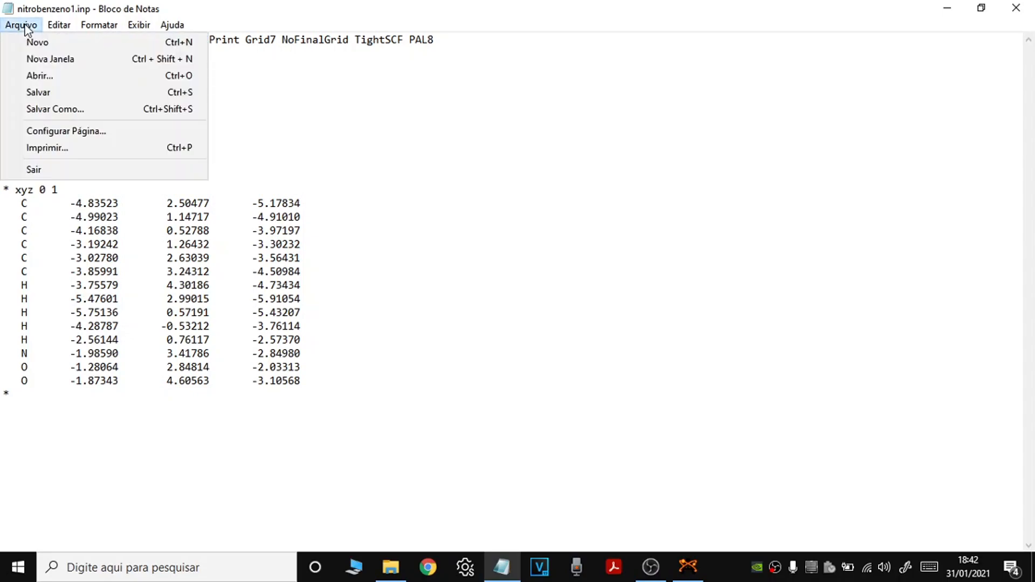
left_click(39, 92)
left_click(1022, 6)
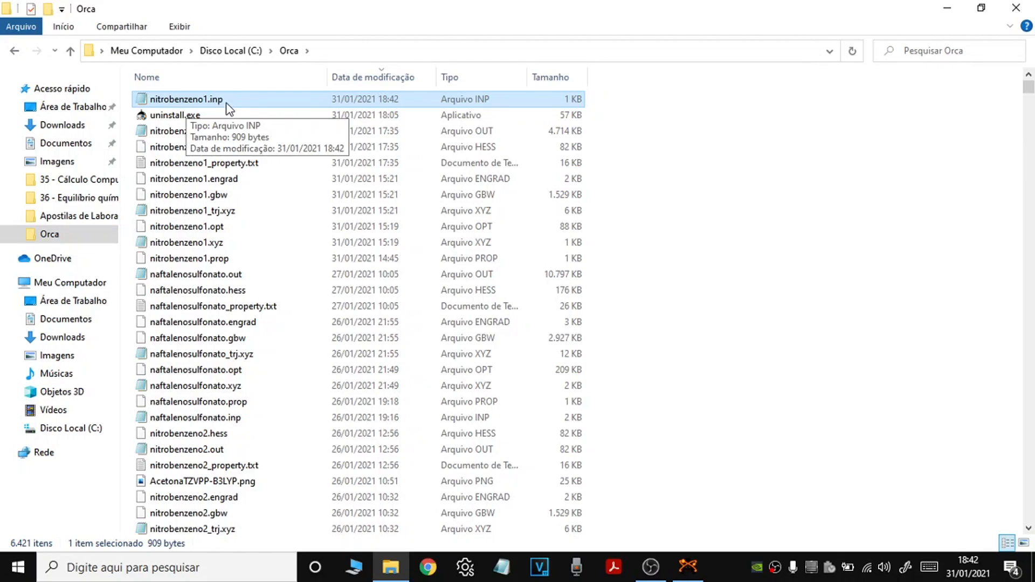
- Open a Command Prompt window and move it down so the first files of the Orca folder stay in view
left_click(195, 570)
type("cmd")
key("Return")
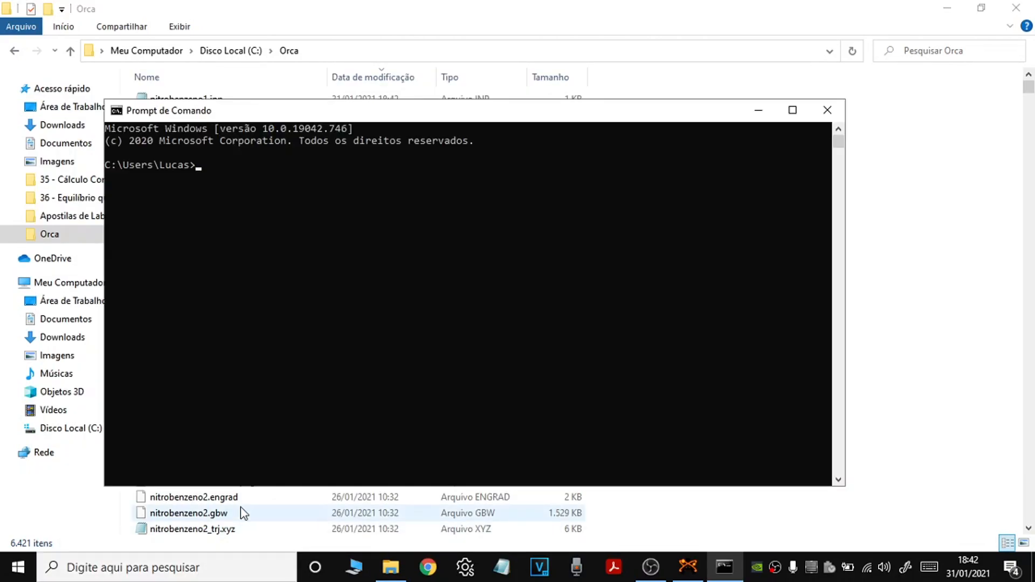
left_click_drag(328, 115, 339, 179)
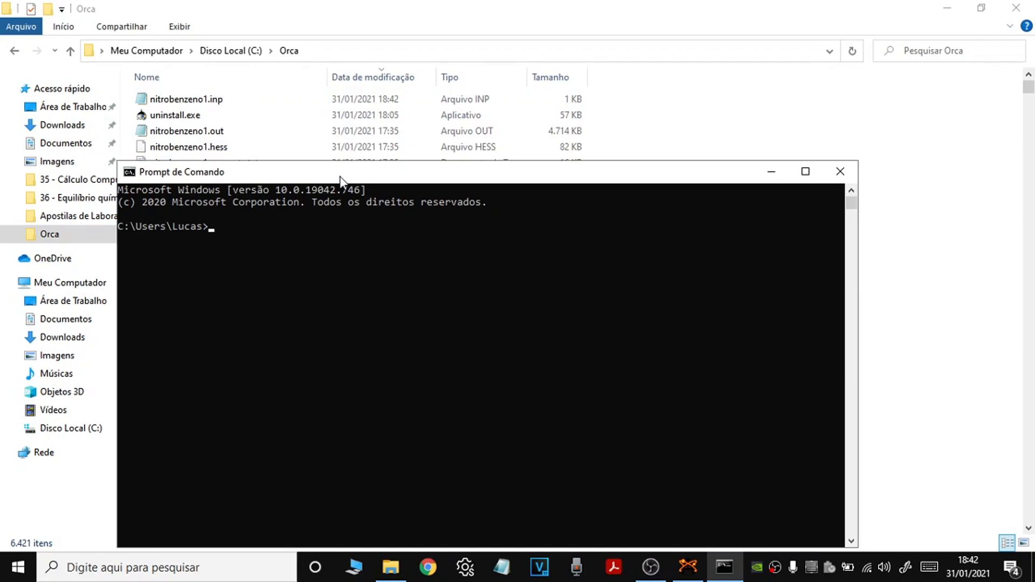
left_click_drag(340, 180, 344, 187)
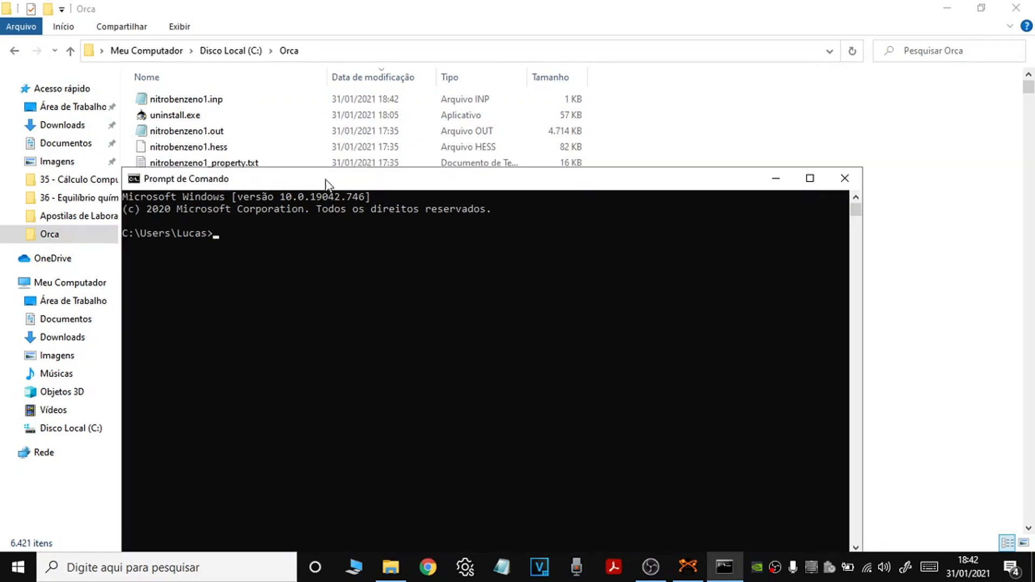
- Change the working directory to C:\Orca by going up two folder levels and entering the orca folder
type("cd..")
key("Return")
type("cd..")
key("Return")
type("cd orca")
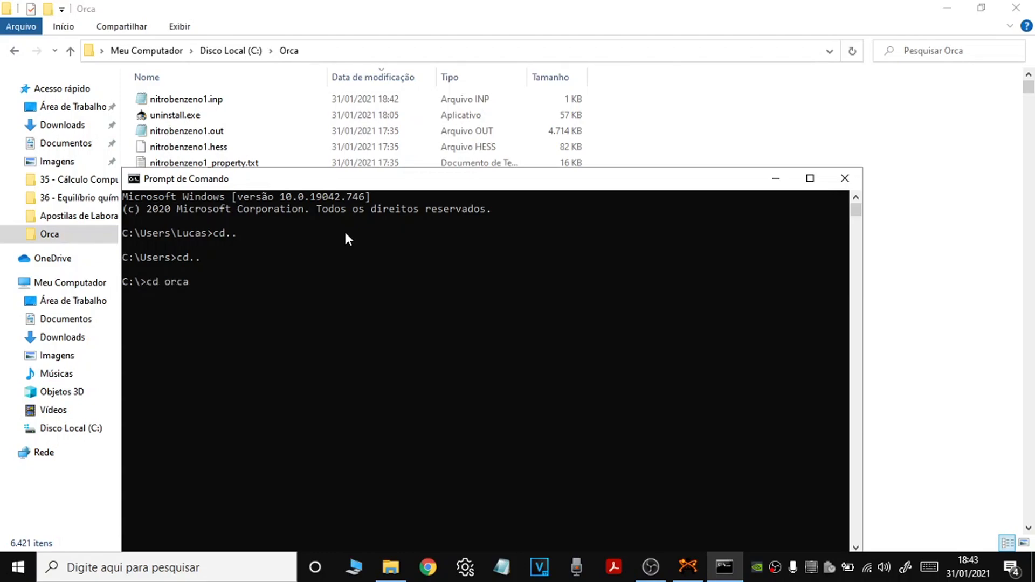
key("Return")
- Run c:\orca\orca.exe on nitrobenzeno1.inp, redirecting the output to nitrobenzeno1.out
type("c:\\orca\\orca.exe")
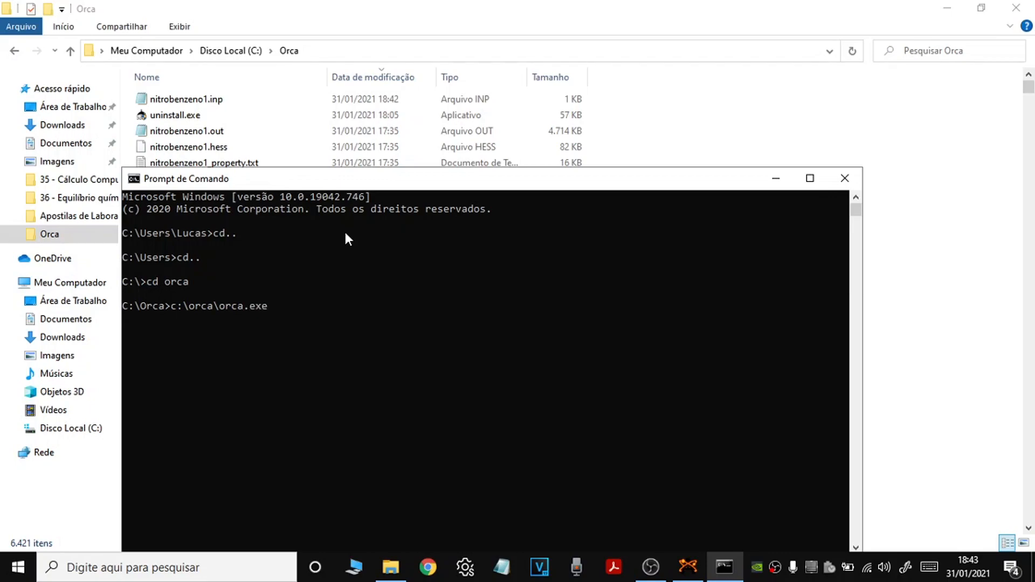
type(" nitrobenzeno1.inp > nitrobenzeno1.out")
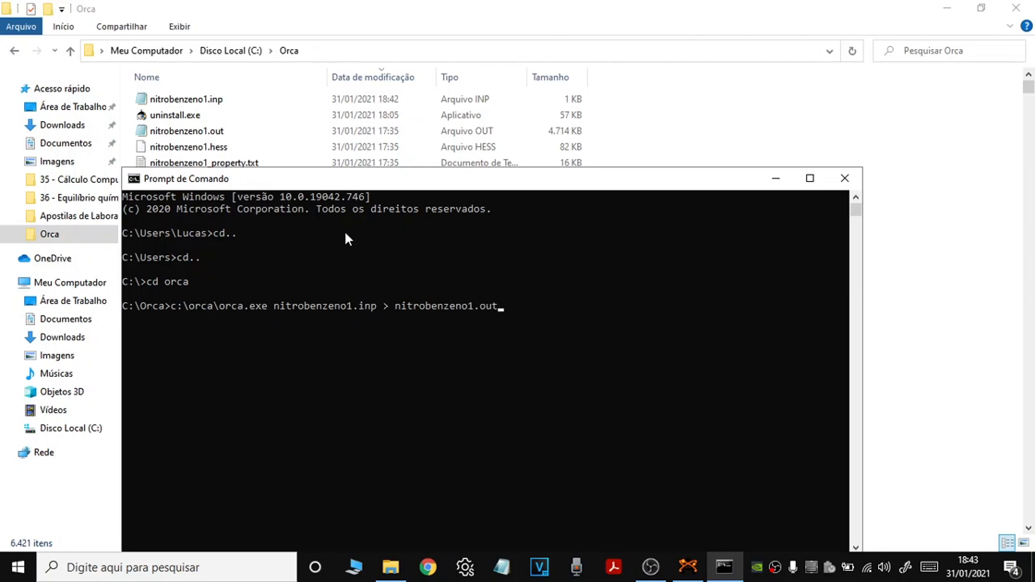
key("Left")
key("Left")
key("Left")
key("shift+Right")
key("shift+Right")
key("shift+Right")
key("Right")
key("Return")
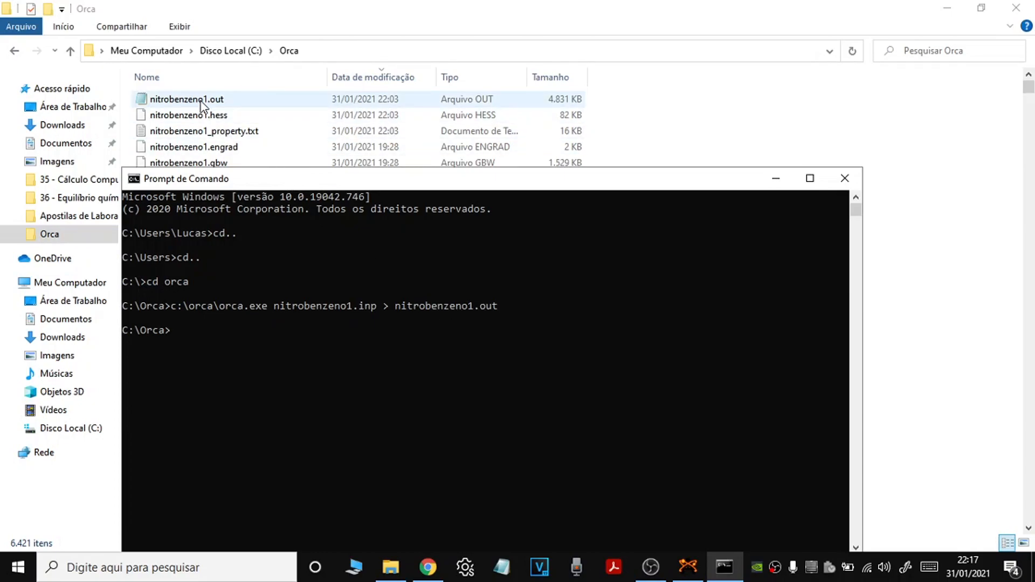
- Close the Command Prompt and open nitrobenzeno1.out from the Orca folder in a maximized Notepad window
left_click(843, 178)
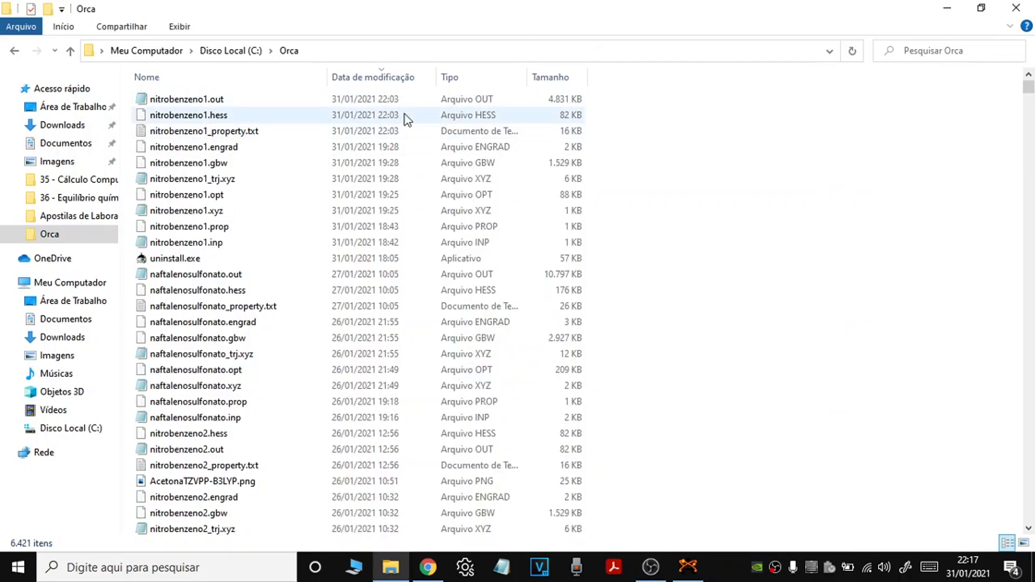
double_click(211, 101)
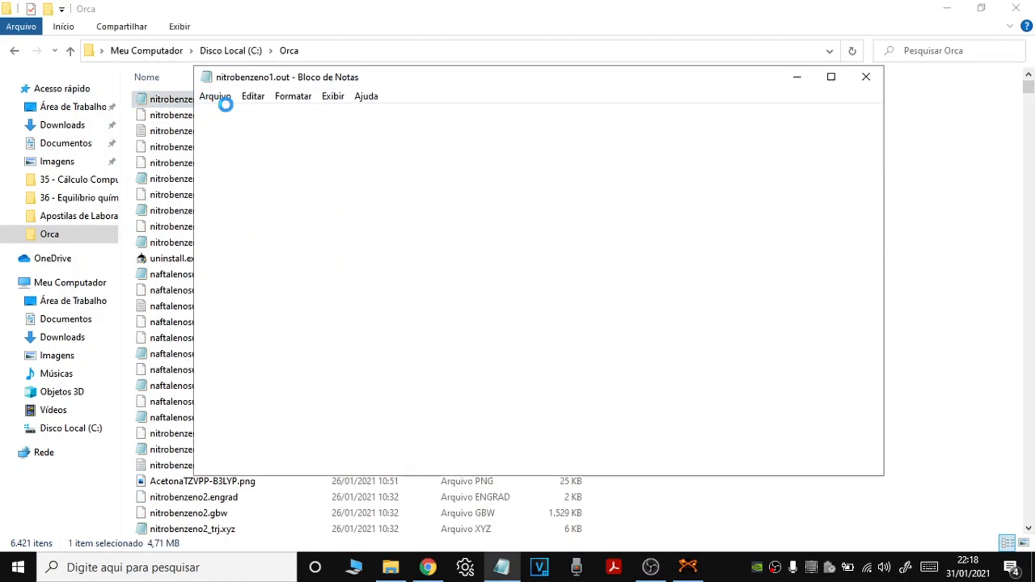
left_click(831, 77)
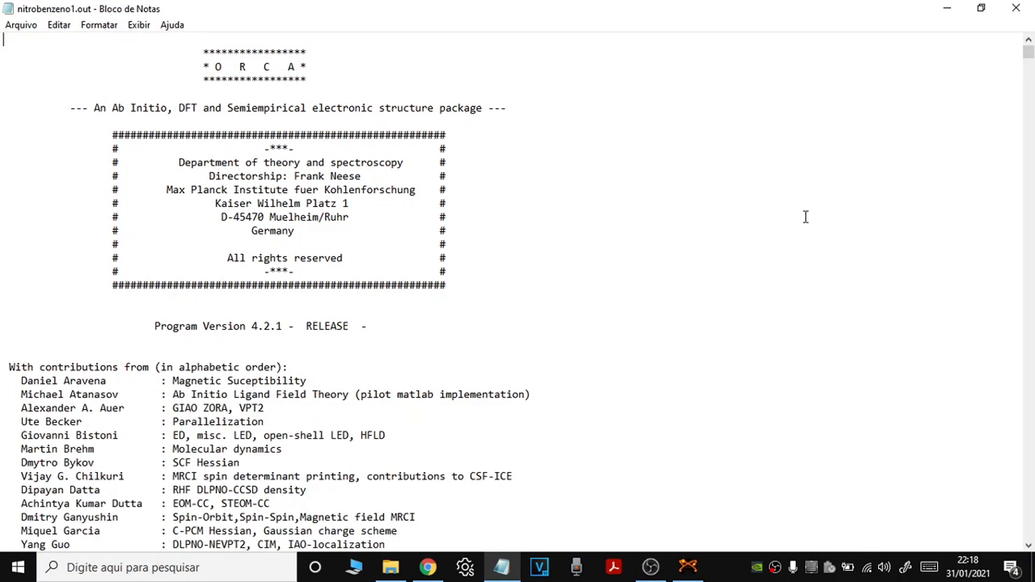
- Examine the total run time and the final Gibbs free energy at the end of the output file
left_click_drag(1029, 61, 1027, 558)
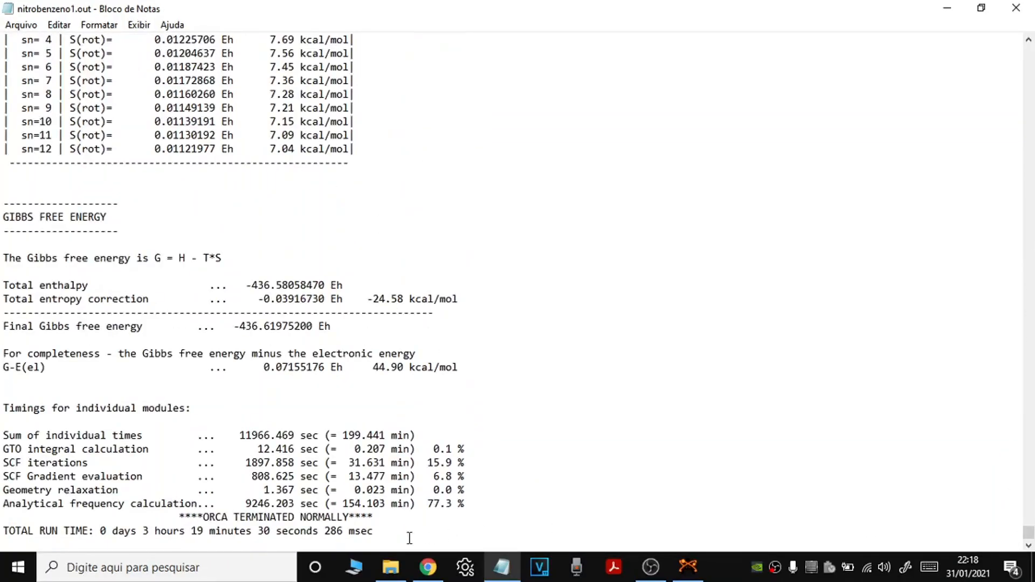
left_click_drag(144, 533, 376, 534)
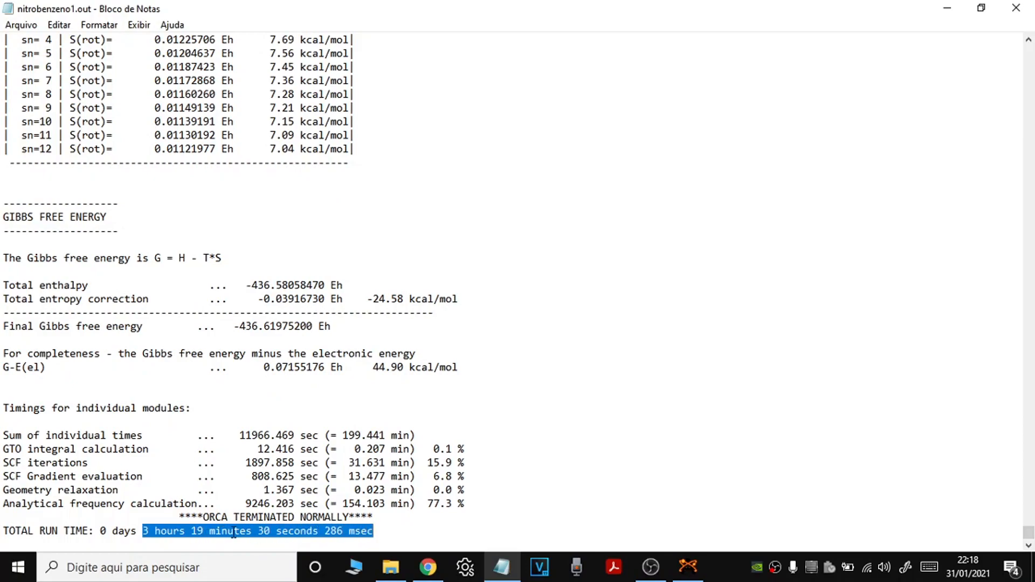
left_click(395, 533)
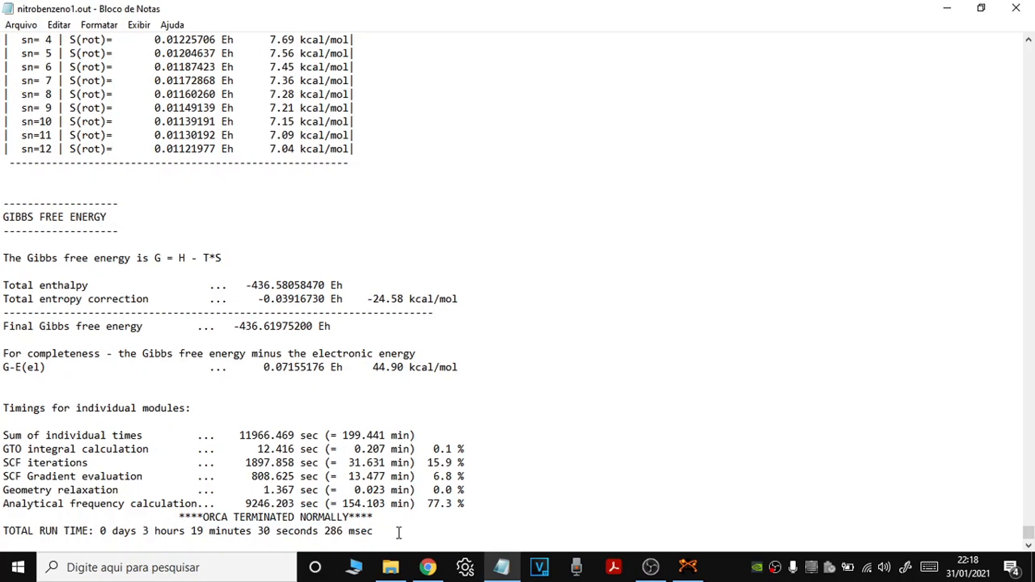
left_click_drag(3, 216, 468, 366)
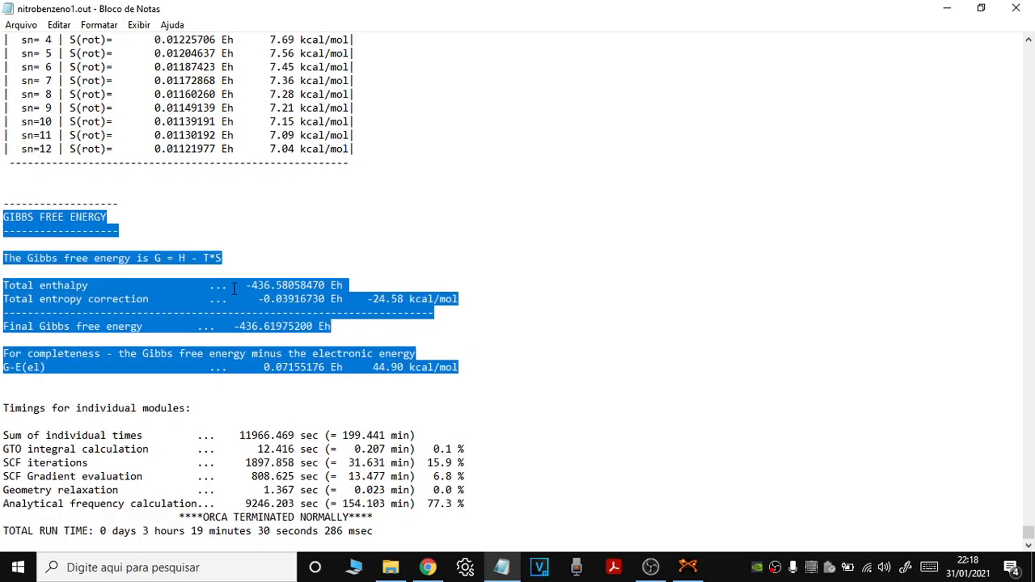
left_click(122, 219)
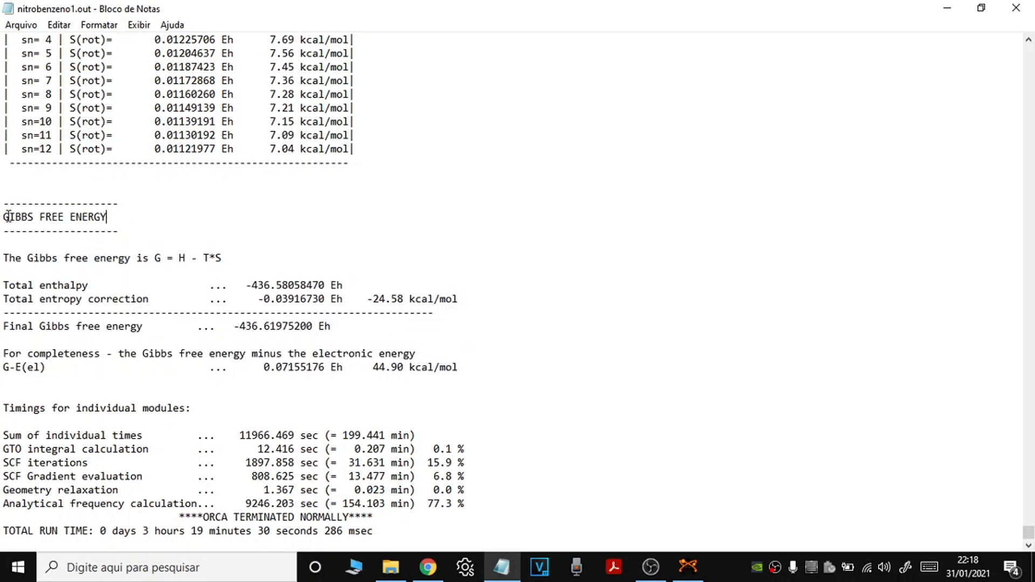
double_click(322, 326)
left_click(333, 326)
left_click_drag(337, 327, 318, 327)
left_click(334, 326)
- Examine the entropy section and the total enthalpy value in the output, and close nitrobenzeno1.out
scroll(340, 297, "up", 5)
scroll(320, 302, "up", 7)
left_click_drag(47, 189, 4, 190)
scroll(175, 196, "up", 6)
left_click(58, 87)
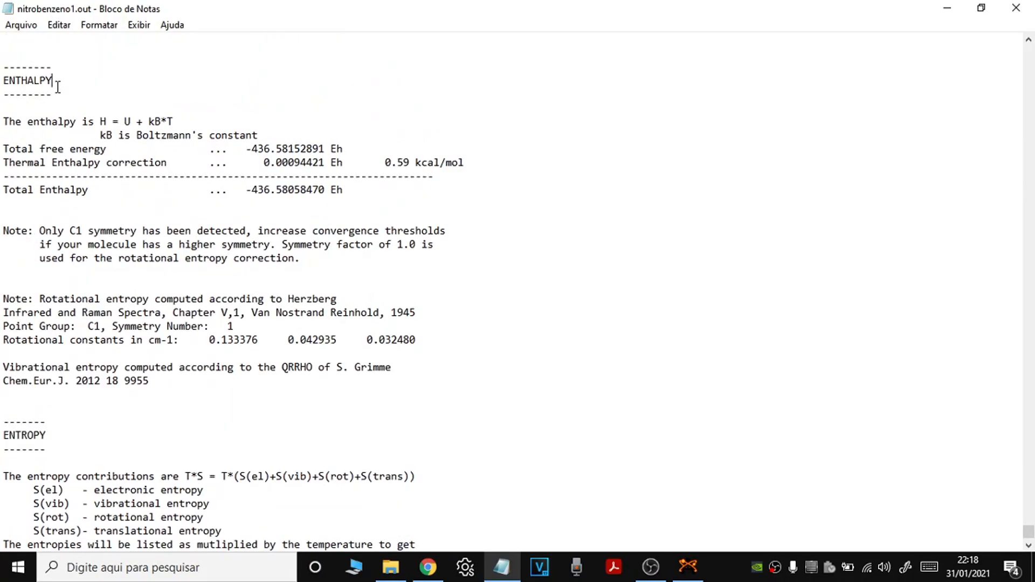
left_click_drag(247, 187, 325, 188)
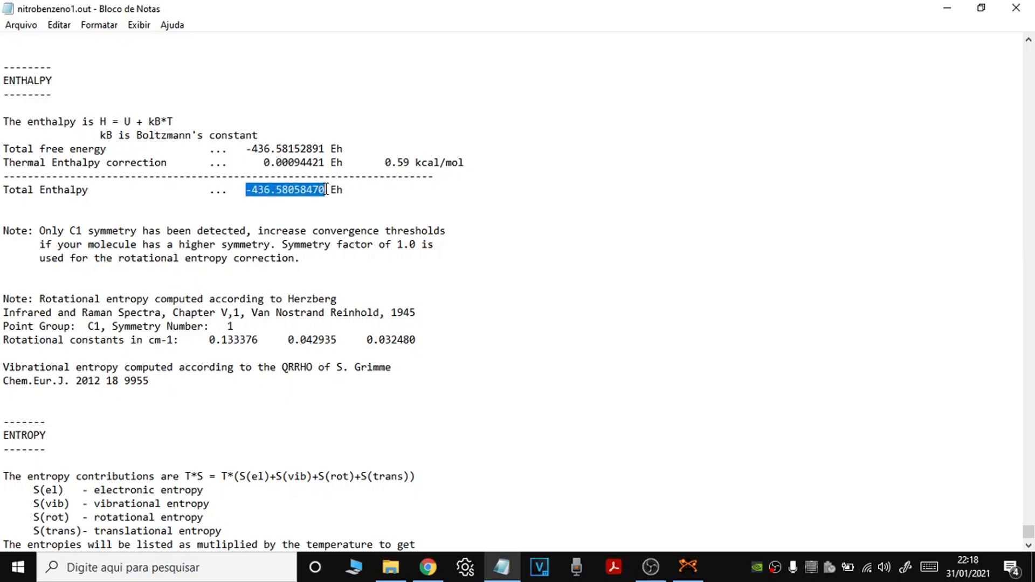
scroll(294, 268, "up", 7)
scroll(302, 278, "down", 15)
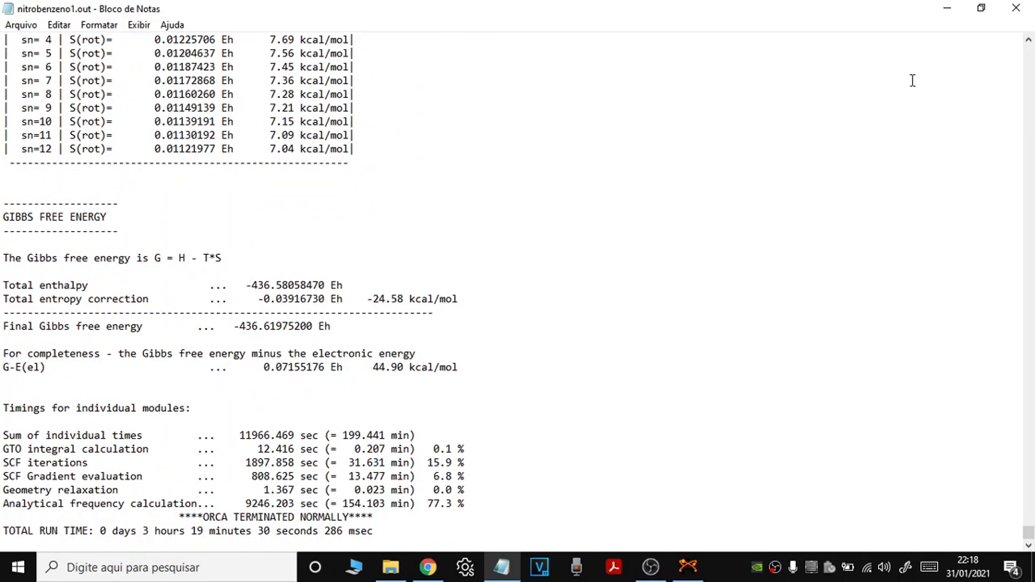
left_click(1016, 7)
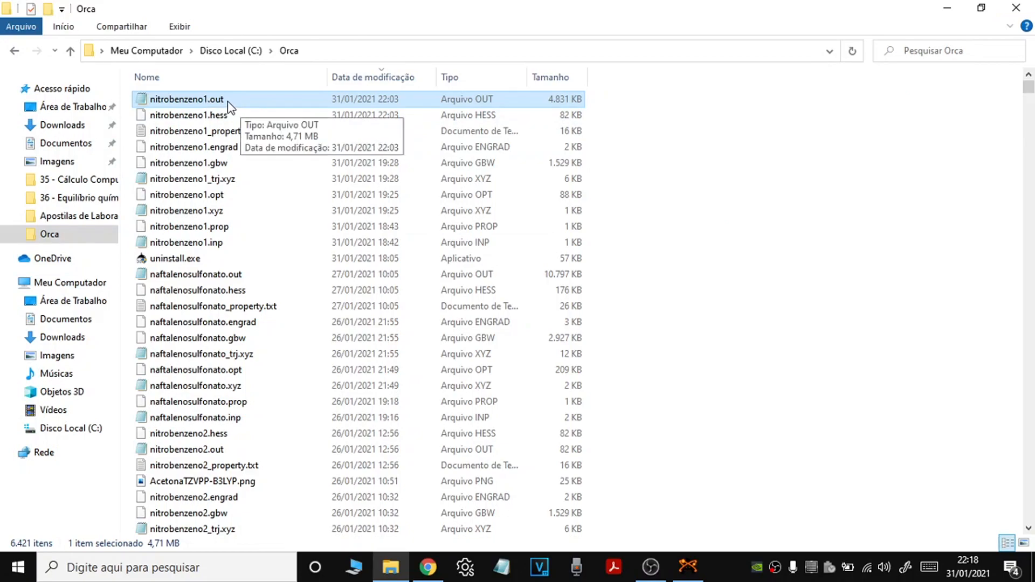
- Switch to Avogadro, close it discarding the unsaved changes, and start it again from the desktop
left_click(688, 566)
left_click(1015, 12)
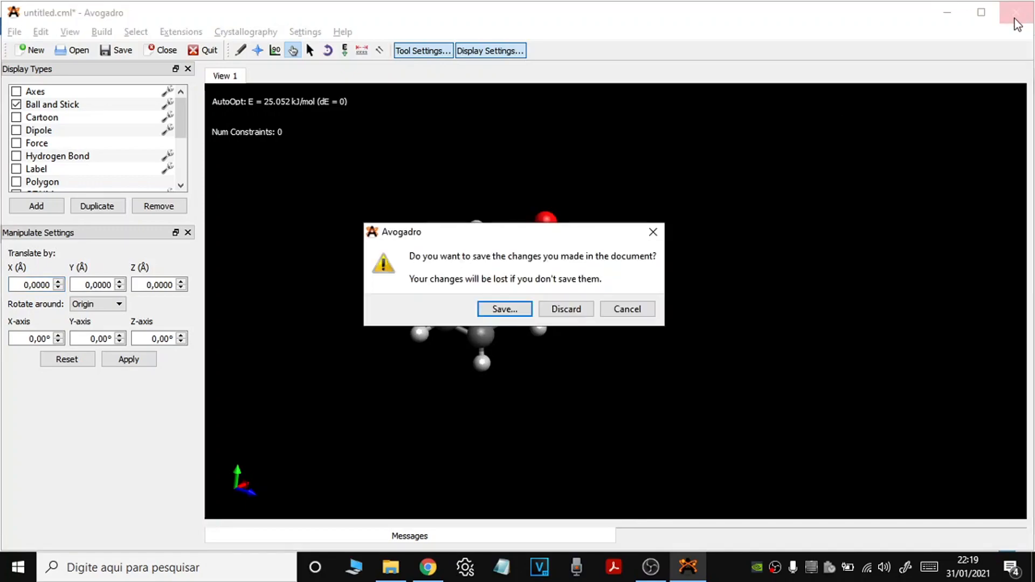
left_click(565, 312)
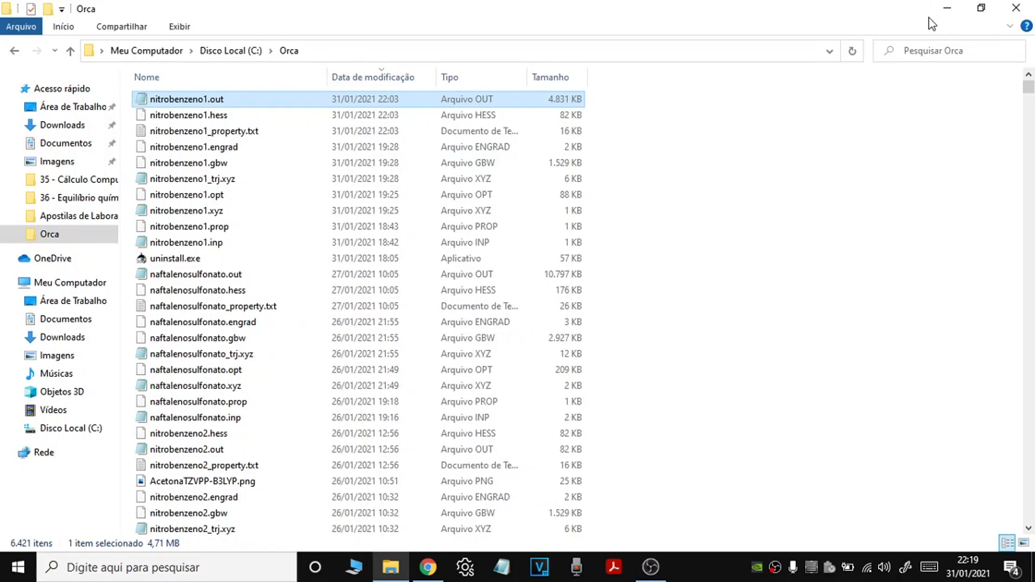
left_click(947, 8)
left_click(945, 9)
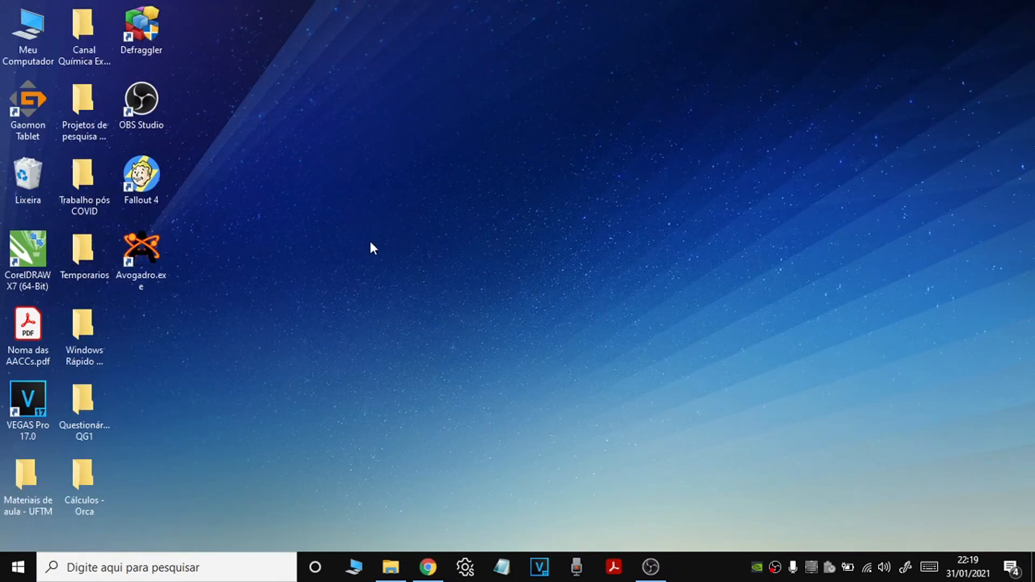
left_click(158, 259)
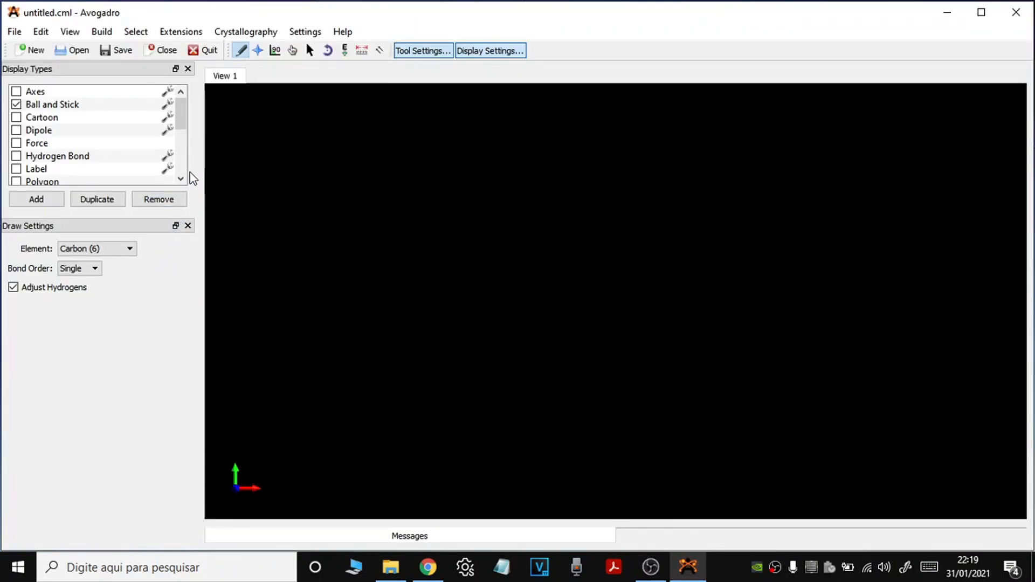
- Open the calculation output nitrobenzeno1.out from the Orca folder in Avogadro
left_click(14, 32)
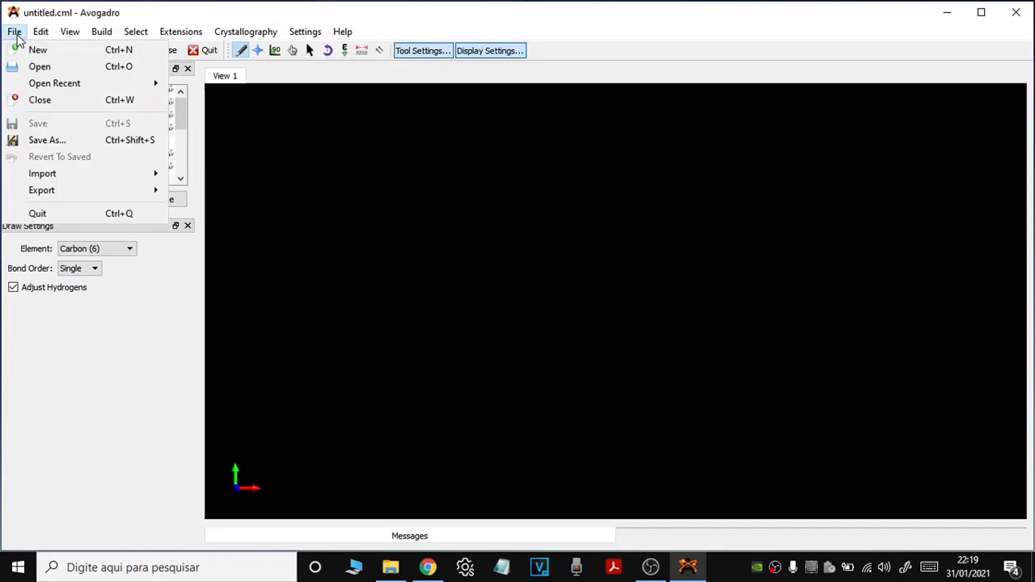
left_click(35, 66)
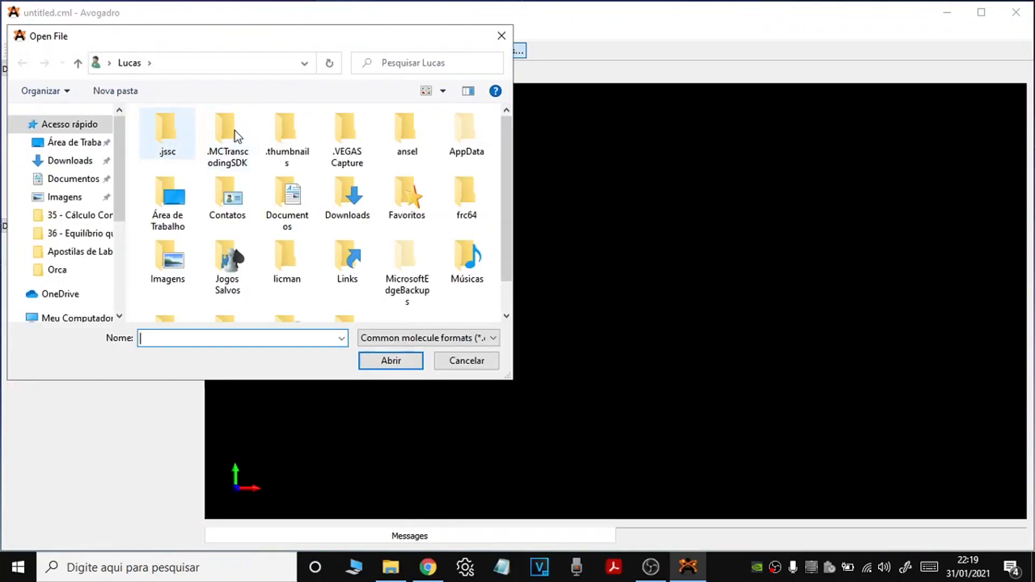
left_click(58, 271)
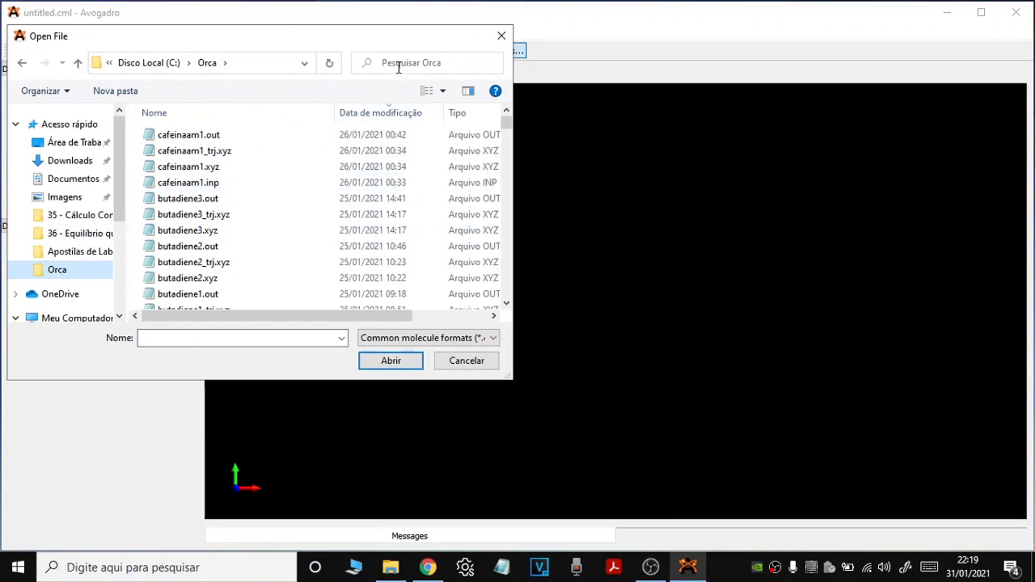
left_click(210, 138)
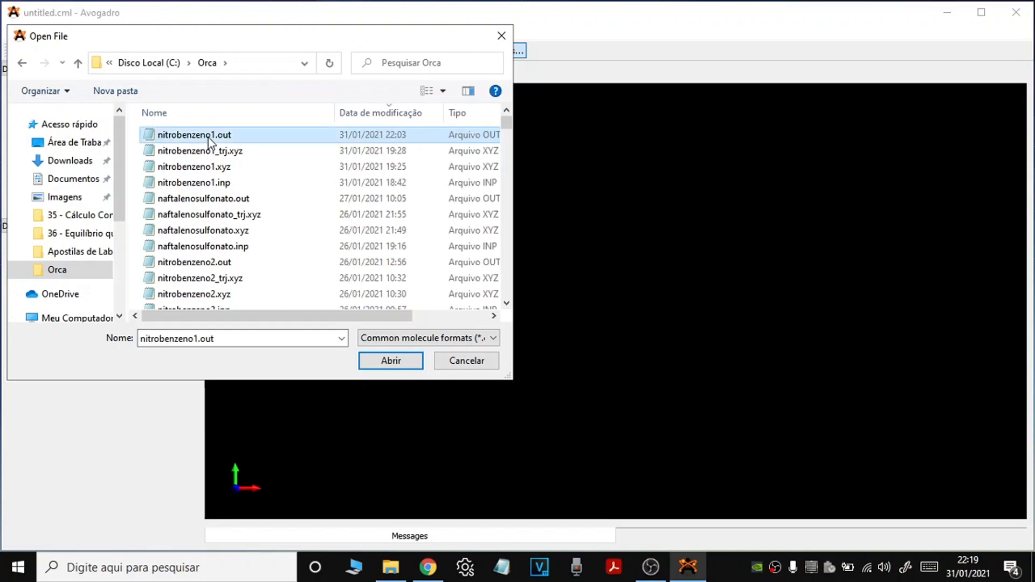
left_click(384, 364)
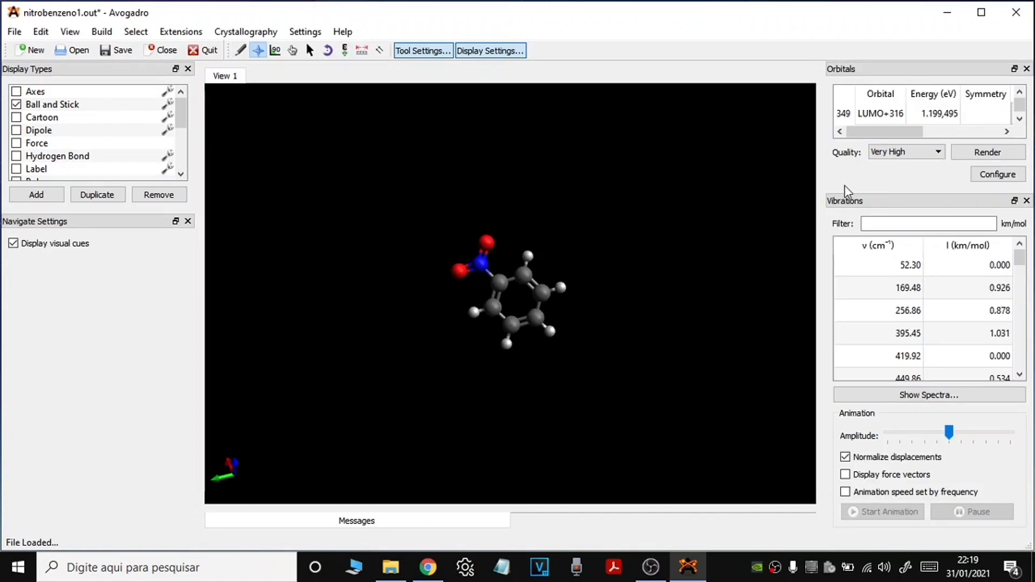
- Find the HOMO in the orbital list and display its surface on the nitrobenzene molecule
left_click(1019, 119)
left_click_drag(1019, 119, 1020, 96)
left_click(1020, 94)
left_click(1019, 120)
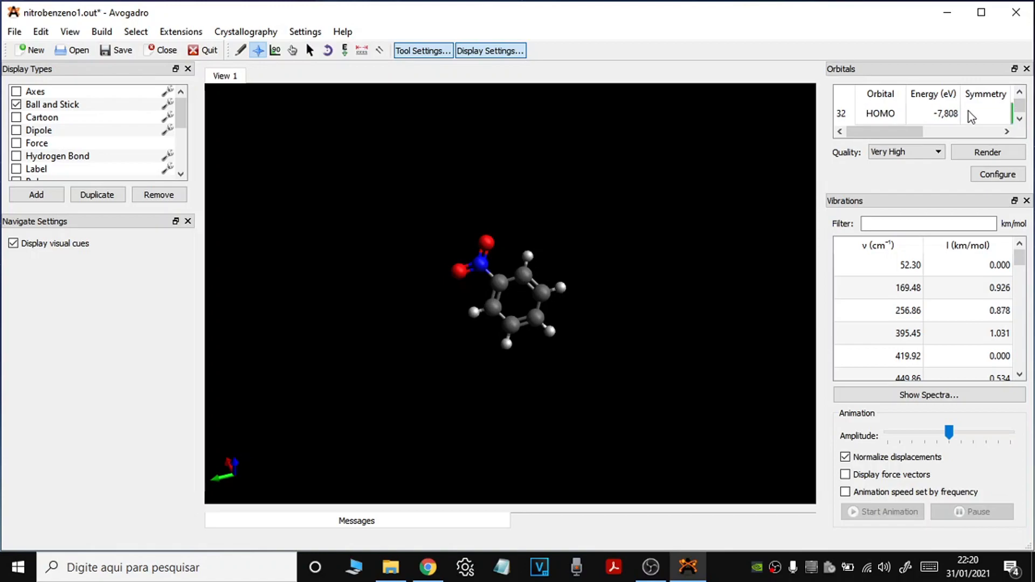
left_click(885, 117)
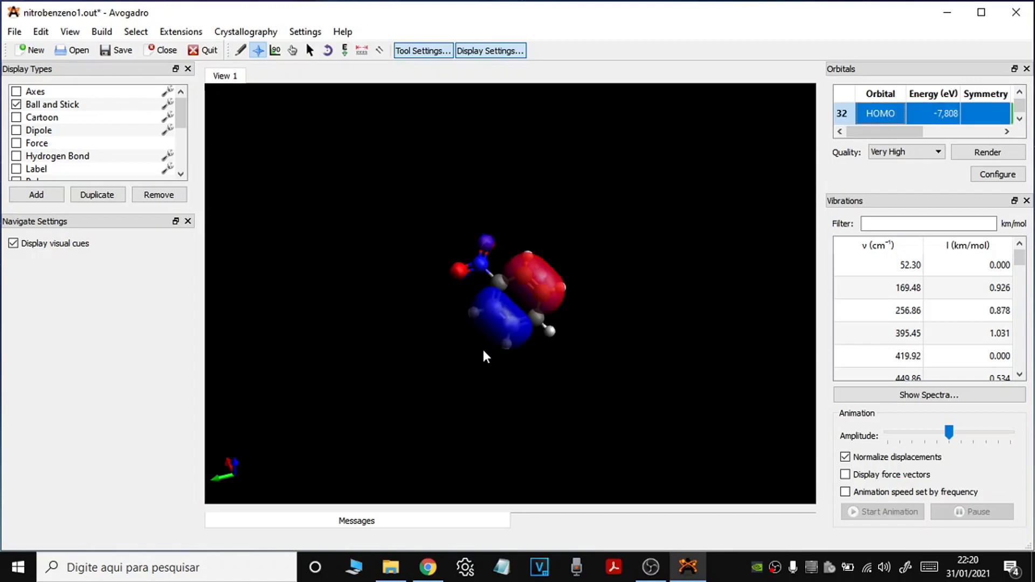
- Inspect the HOMO surface from the side, and display the LUMO surface on the nitrobenzene molecule
scroll(482, 347, "up", 5)
left_click_drag(391, 371, 540, 183)
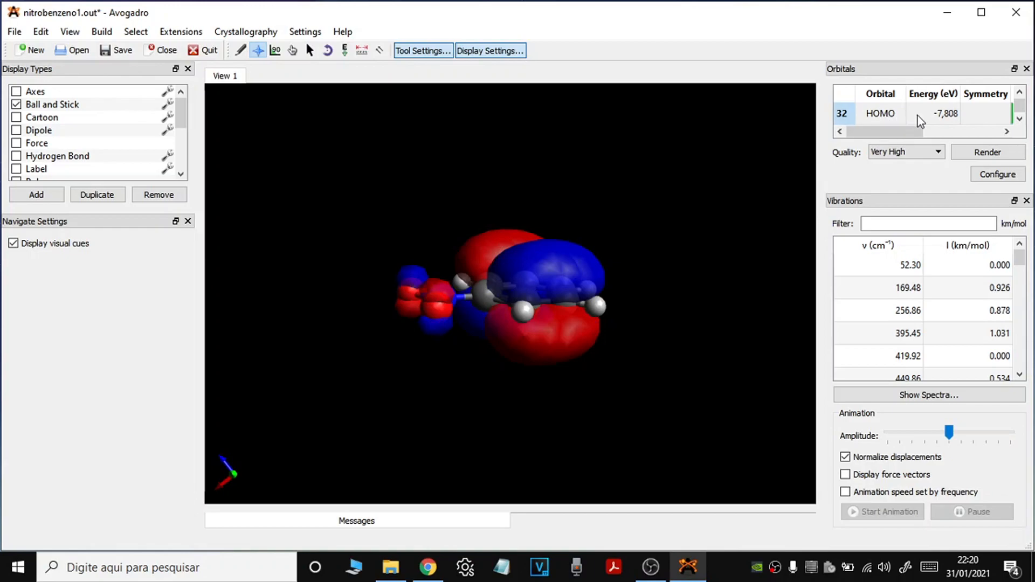
scroll(1003, 110, "down", 1)
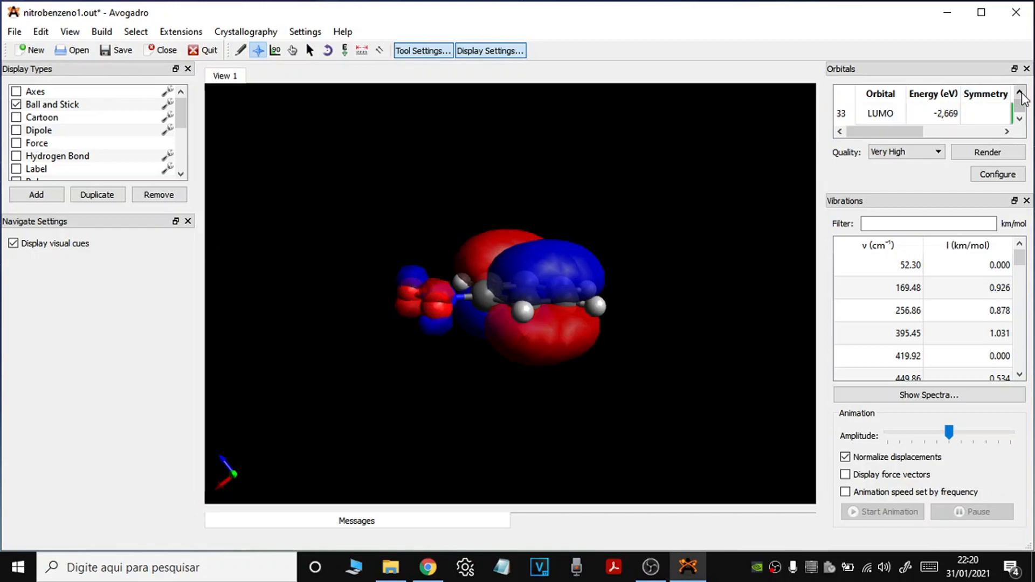
left_click(882, 114)
left_click_drag(468, 210, 436, 186)
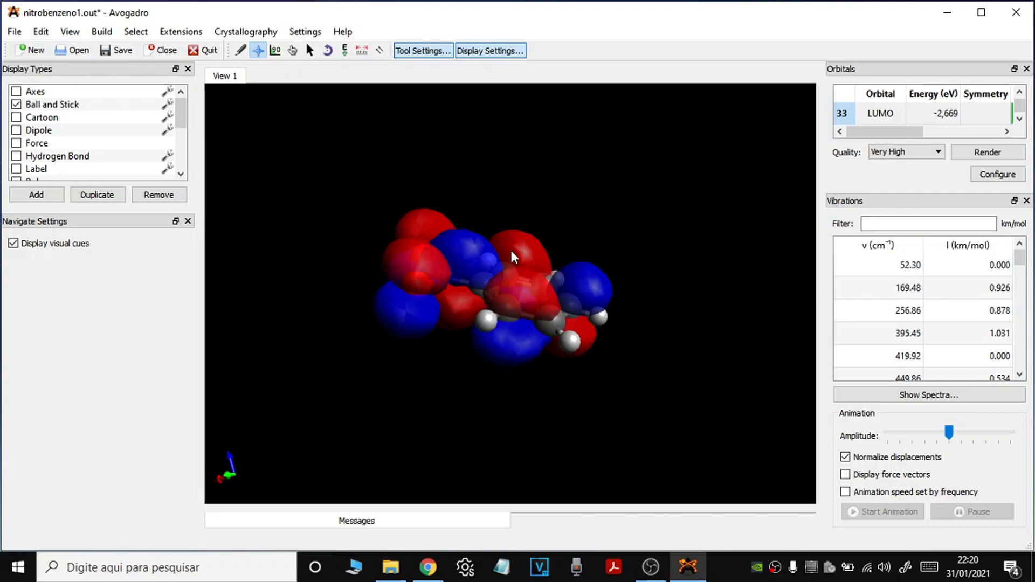
- Hide the orbital surfaces and turn the molecule with the Manipulate tool so the ring faces the viewer
left_click_drag(182, 113, 174, 170)
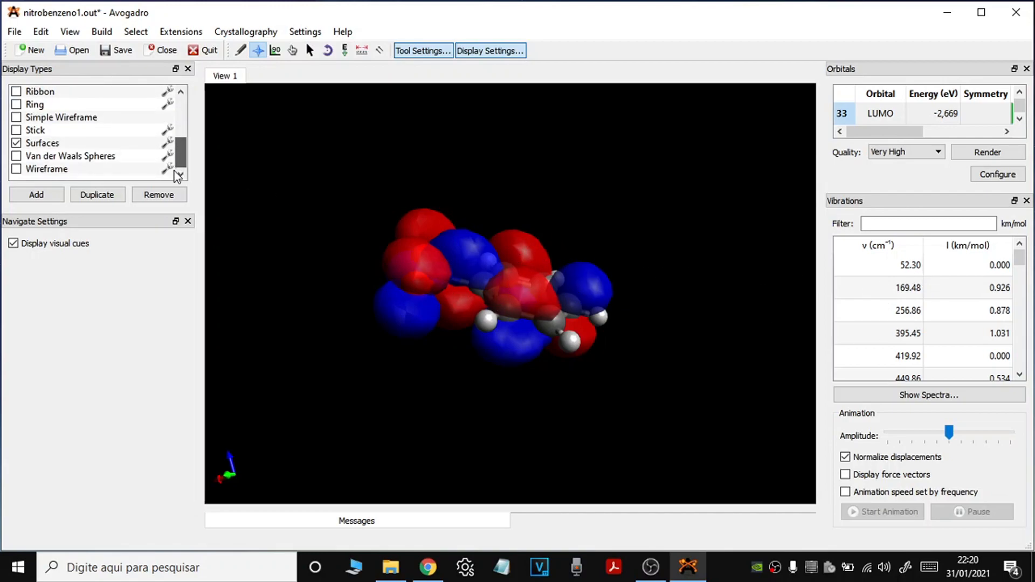
left_click(16, 142)
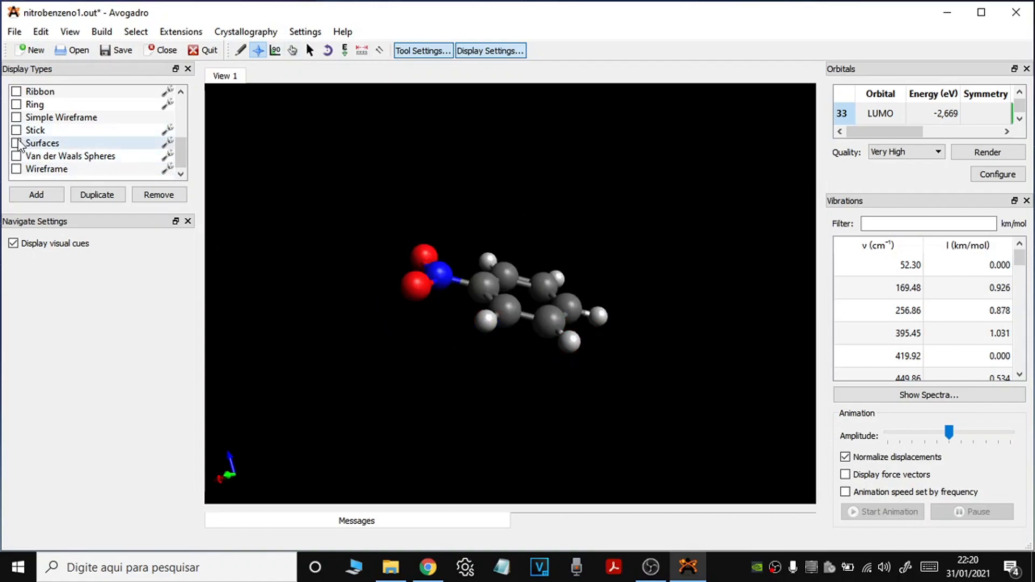
left_click(293, 51)
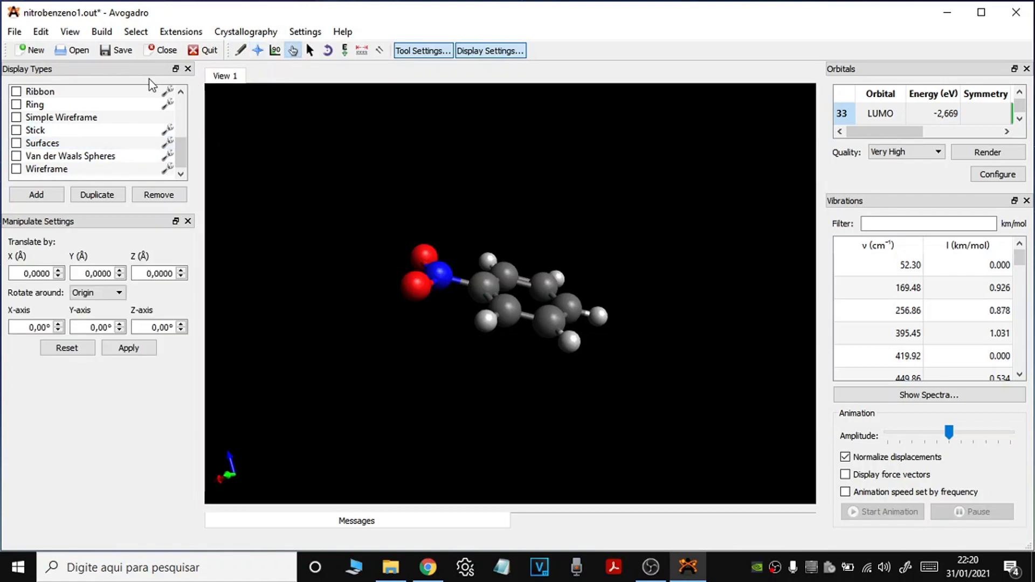
left_click_drag(534, 208, 494, 381)
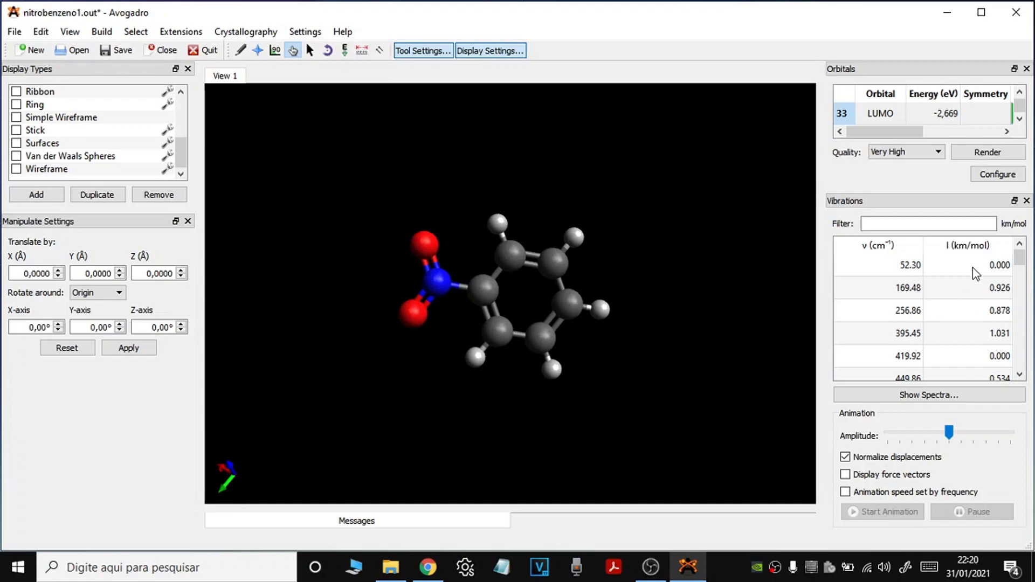
- Animate the 1586.08 cm⁻¹ vibration on the molecule and stop the animation
left_click_drag(1019, 259, 1018, 351)
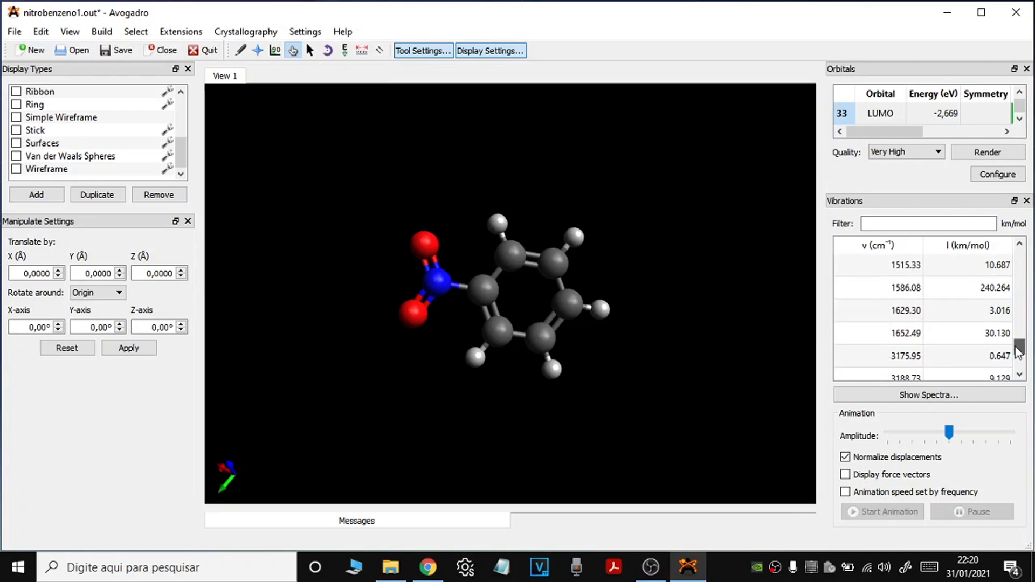
left_click(917, 291)
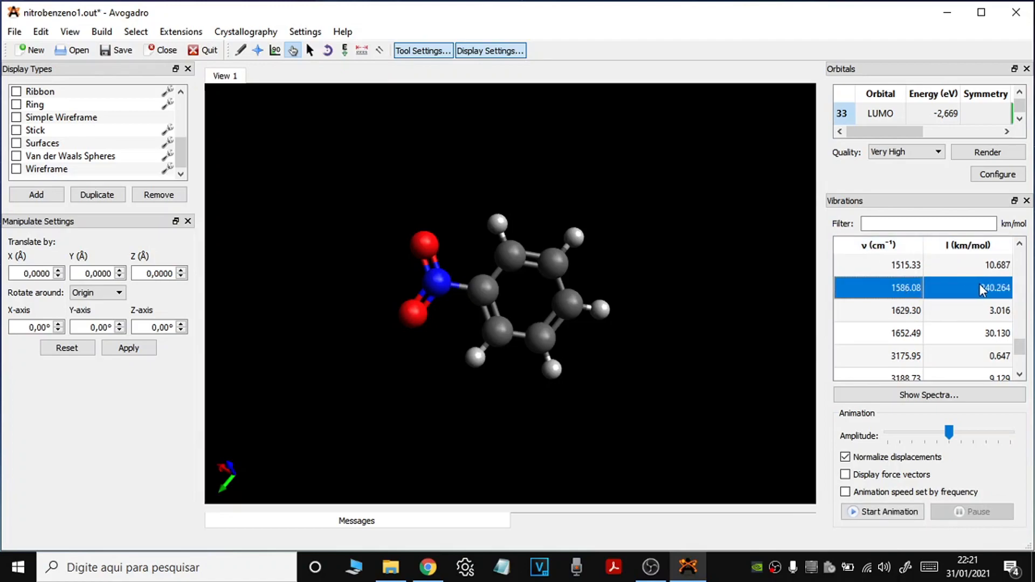
left_click(875, 512)
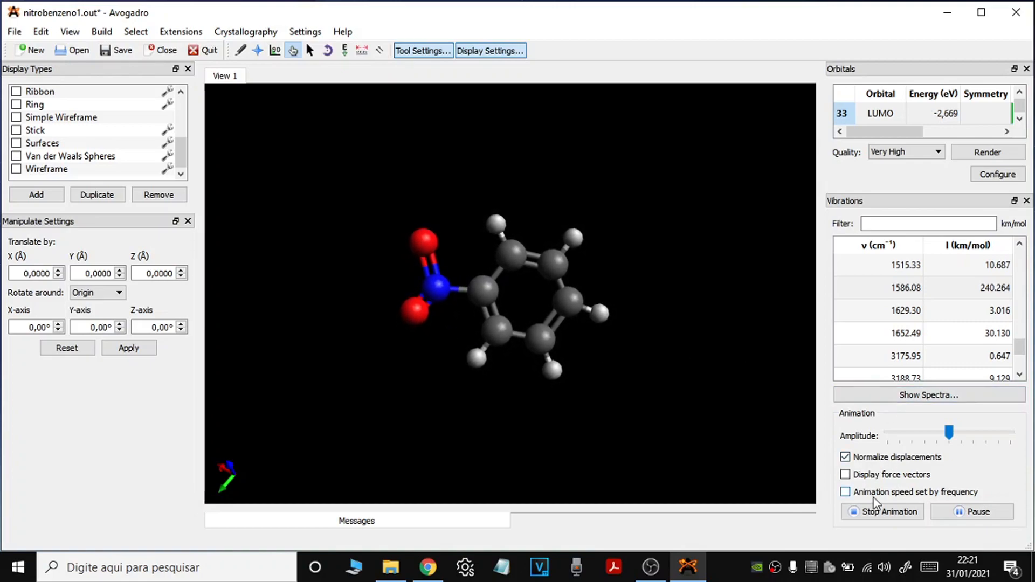
left_click(878, 513)
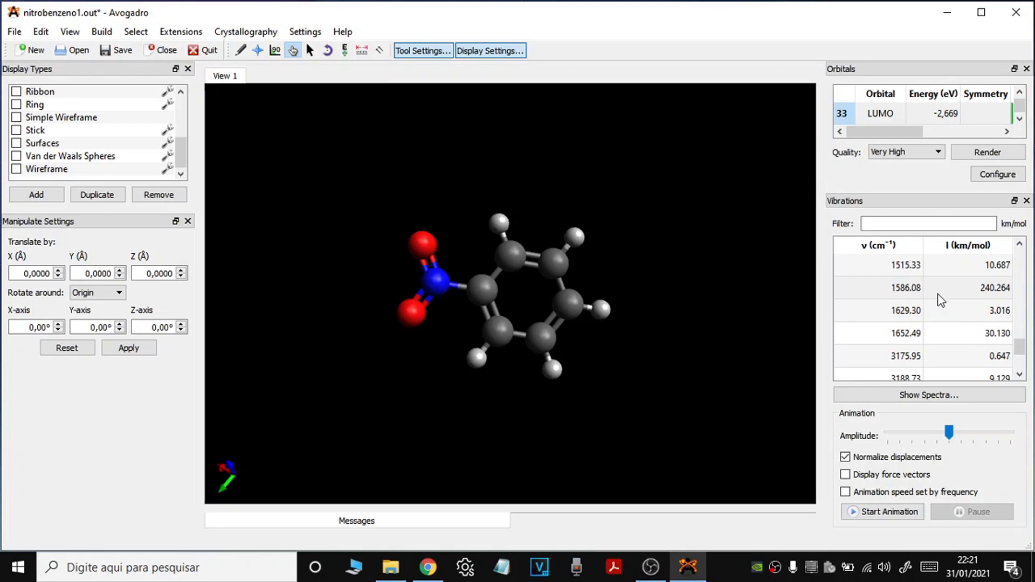
- Play the animation of the 1652.49 cm⁻¹ vibration, view it close up, and stop it
left_click(917, 335)
left_click(874, 514)
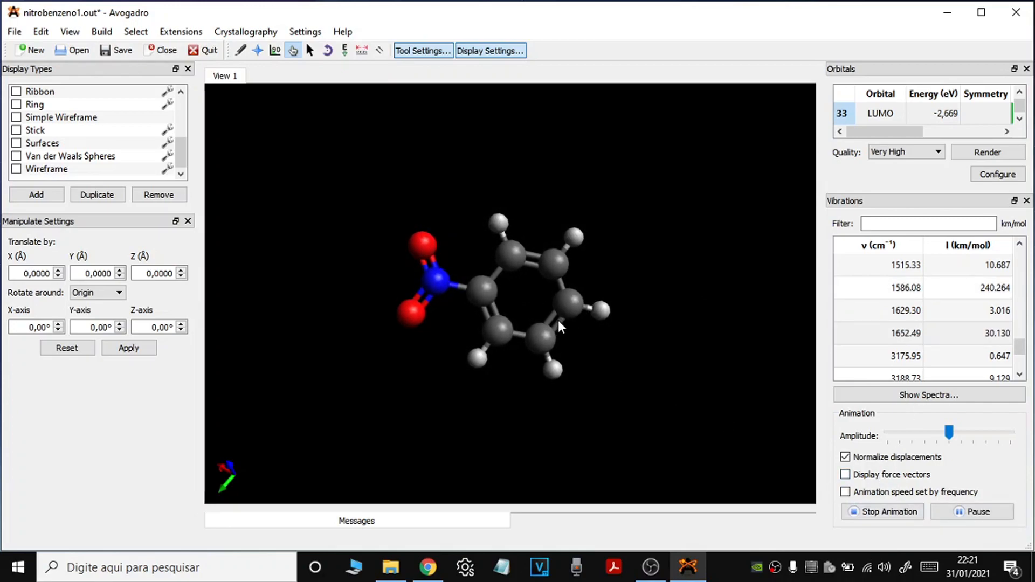
scroll(557, 320, "up", 3)
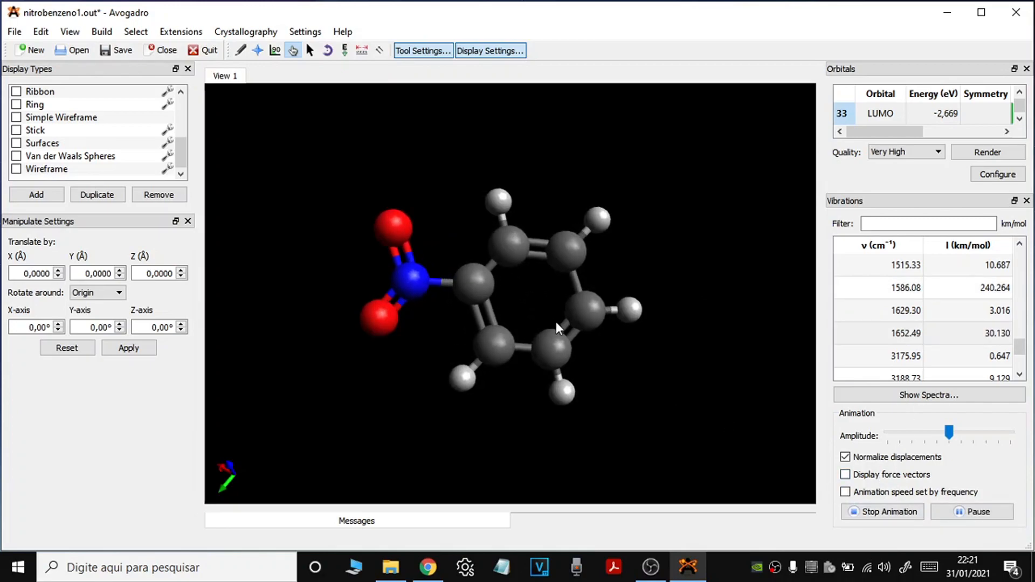
left_click(916, 513)
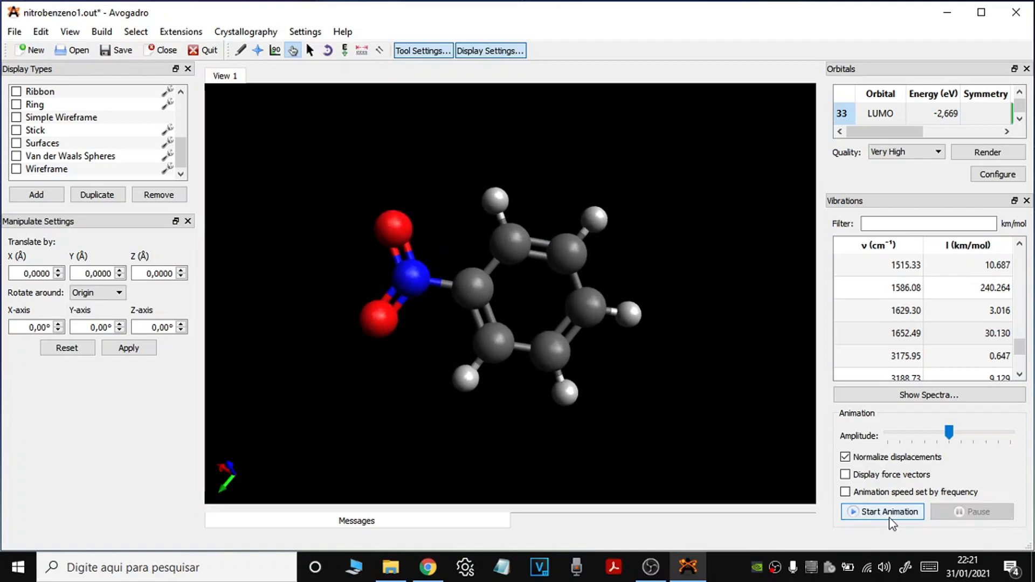
- Show the calculated infrared spectrum in a maximized window, examine its peaks, and close it
left_click(898, 396)
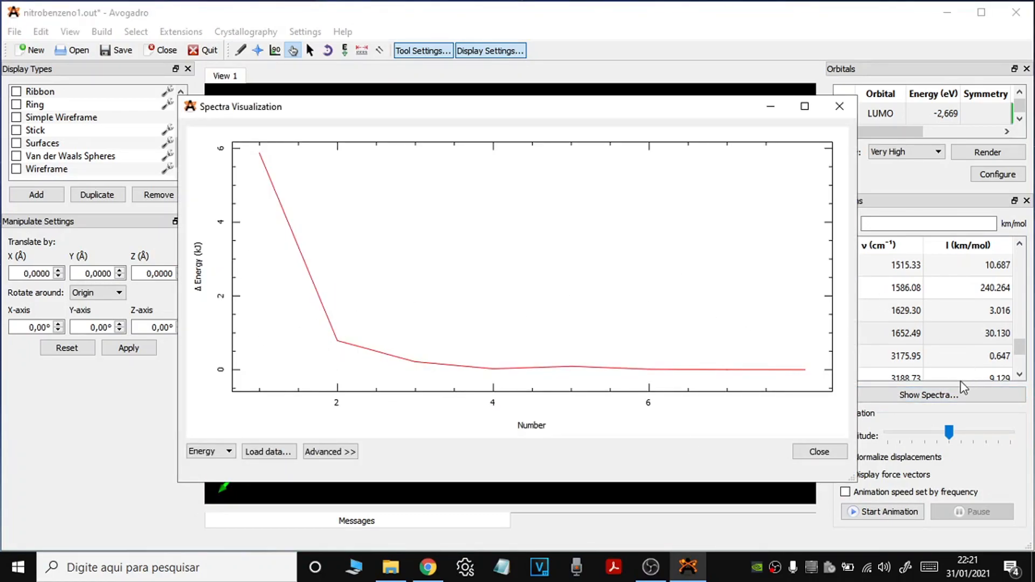
left_click(209, 451)
left_click(218, 465)
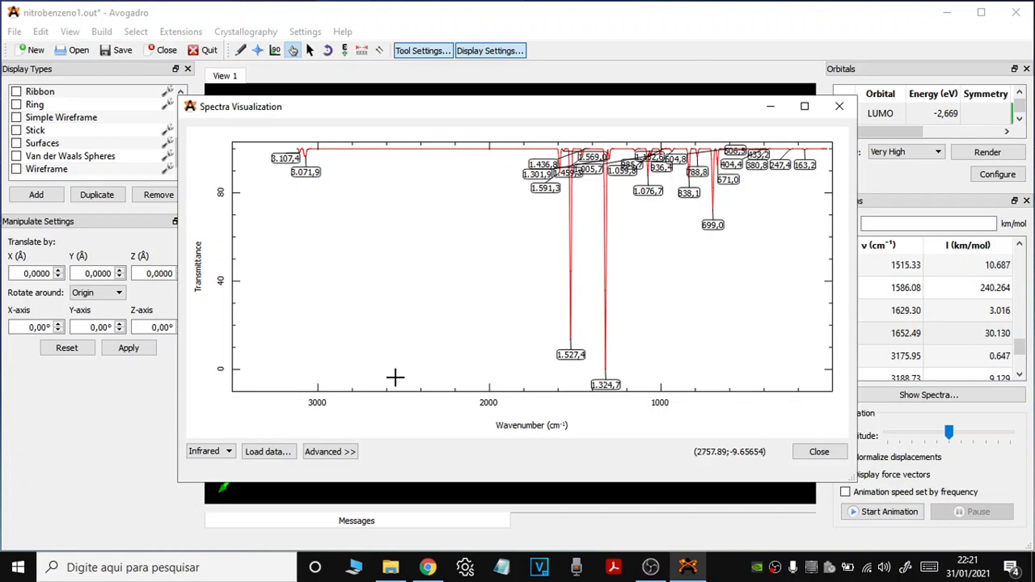
left_click(804, 106)
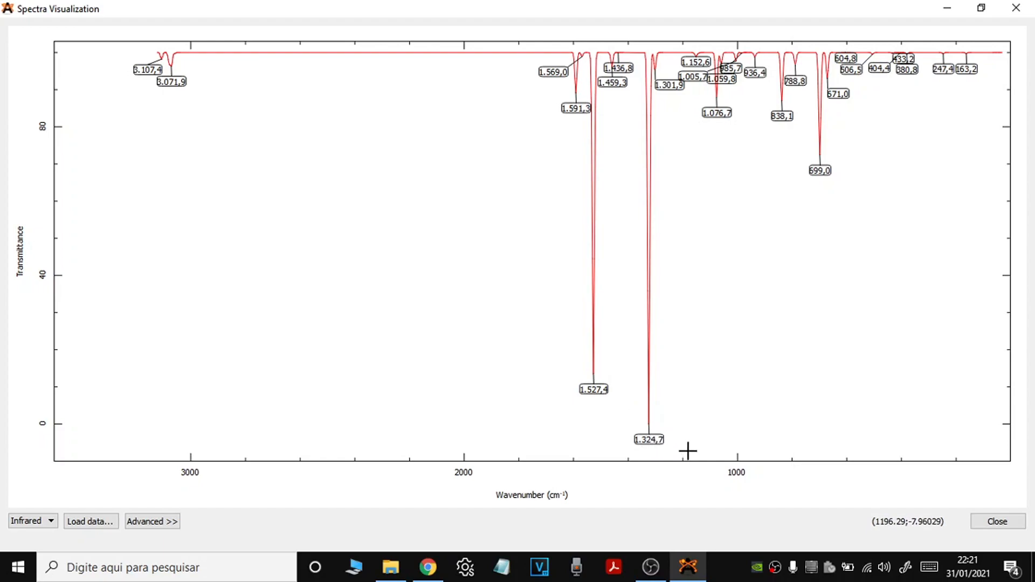
left_click(1012, 12)
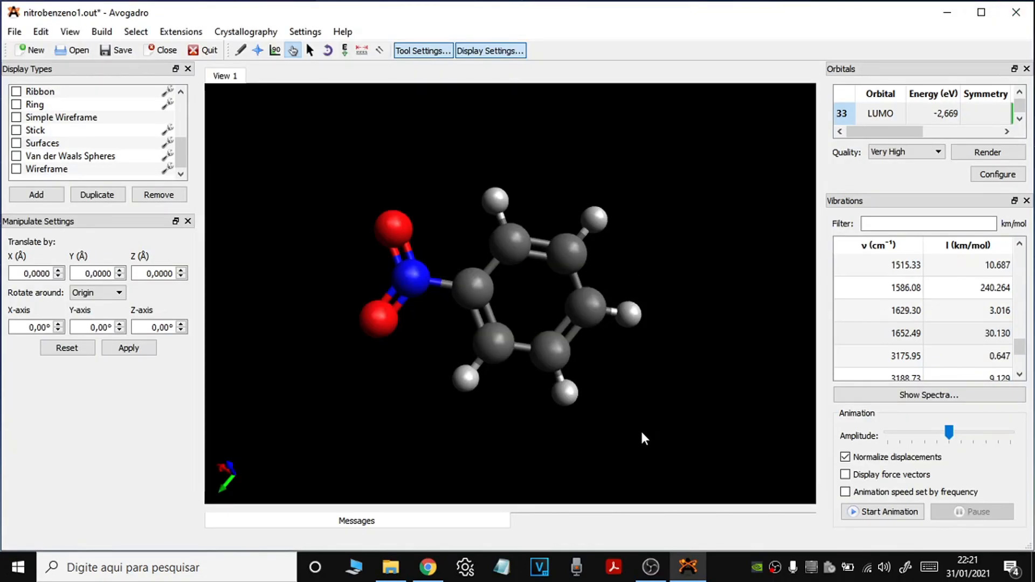
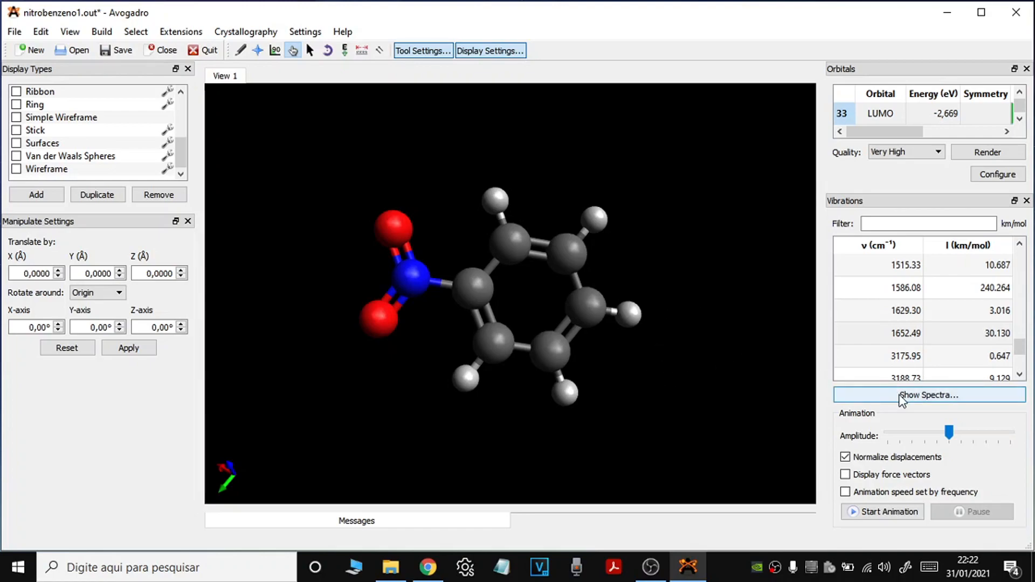
- Reopen the calculated infrared spectrum and display it maximized with the advanced options and peak list
left_click(901, 397)
left_click(231, 452)
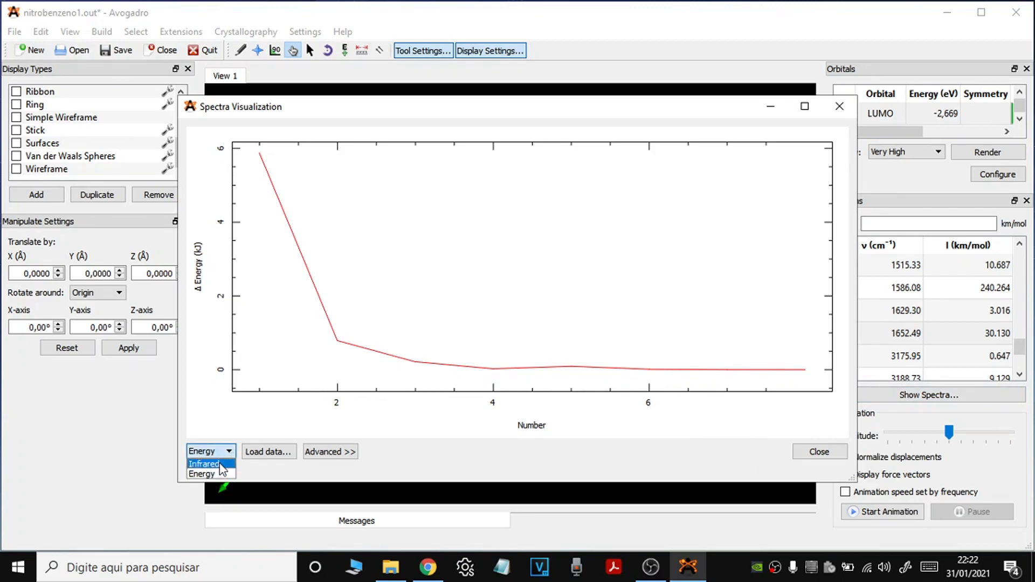
left_click(205, 463)
left_click(806, 108)
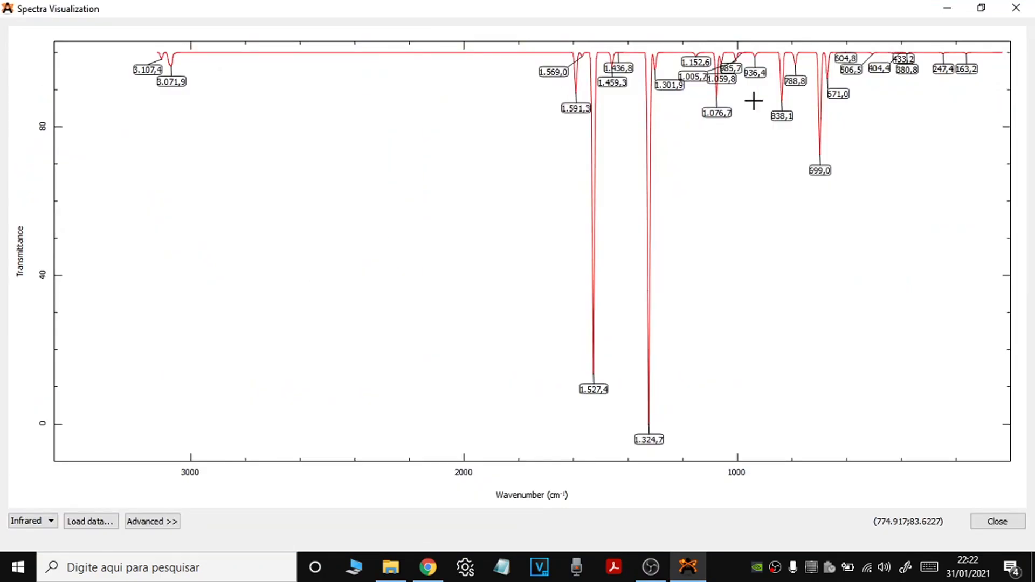
left_click(159, 521)
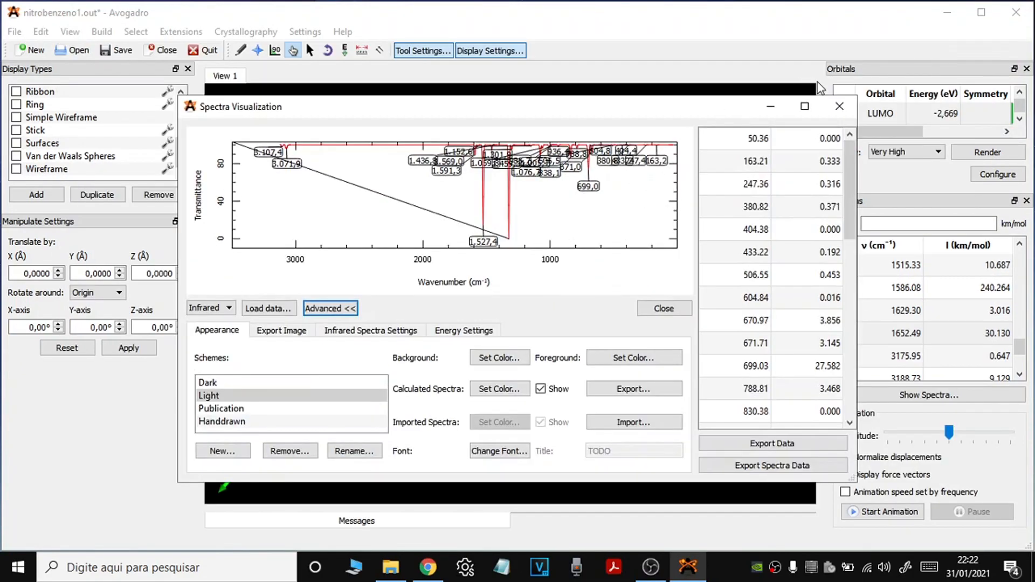
left_click(804, 106)
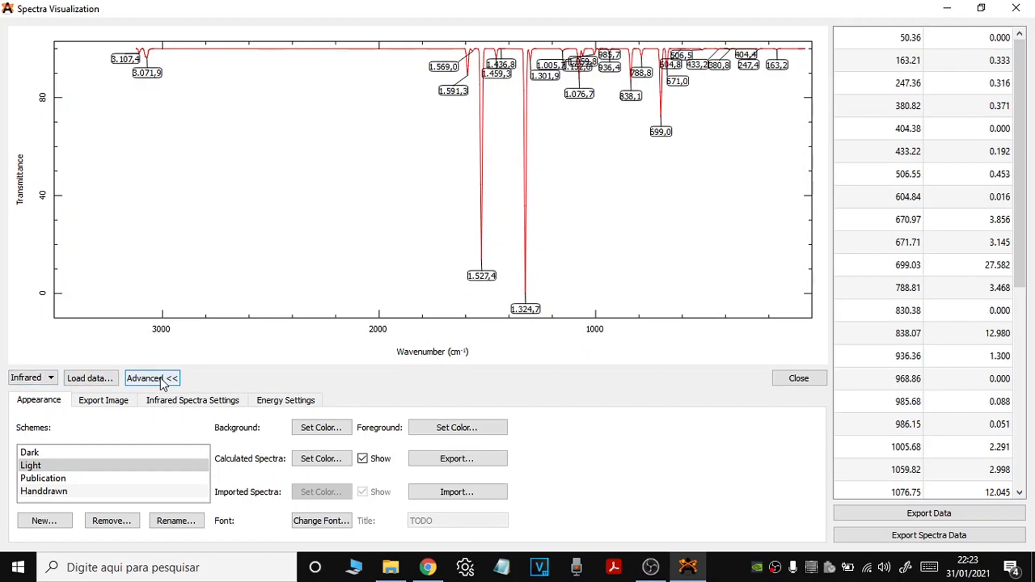
- Raise the peak-label threshold of the infrared spectrum to 2,00
left_click(197, 406)
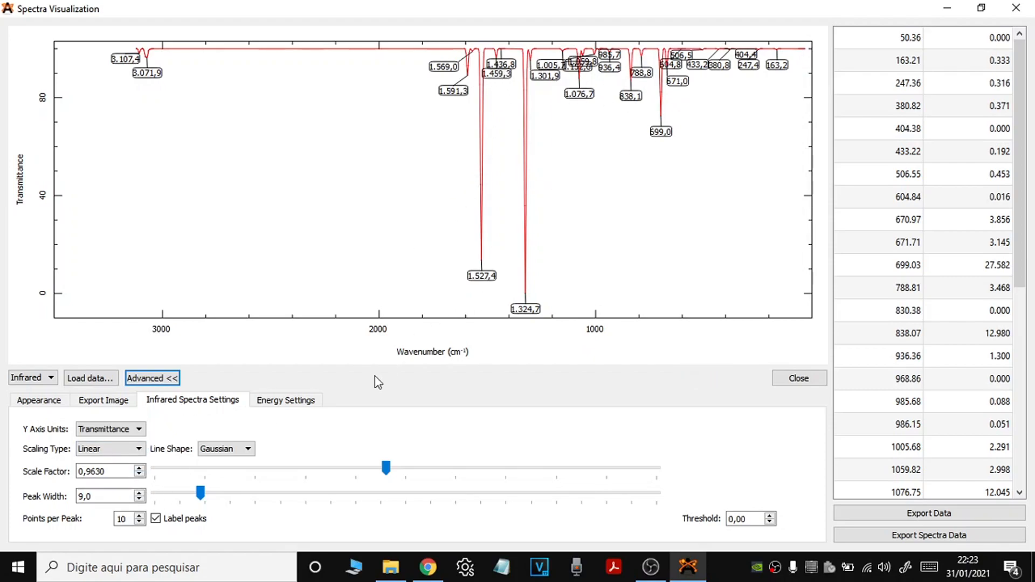
left_click(770, 515)
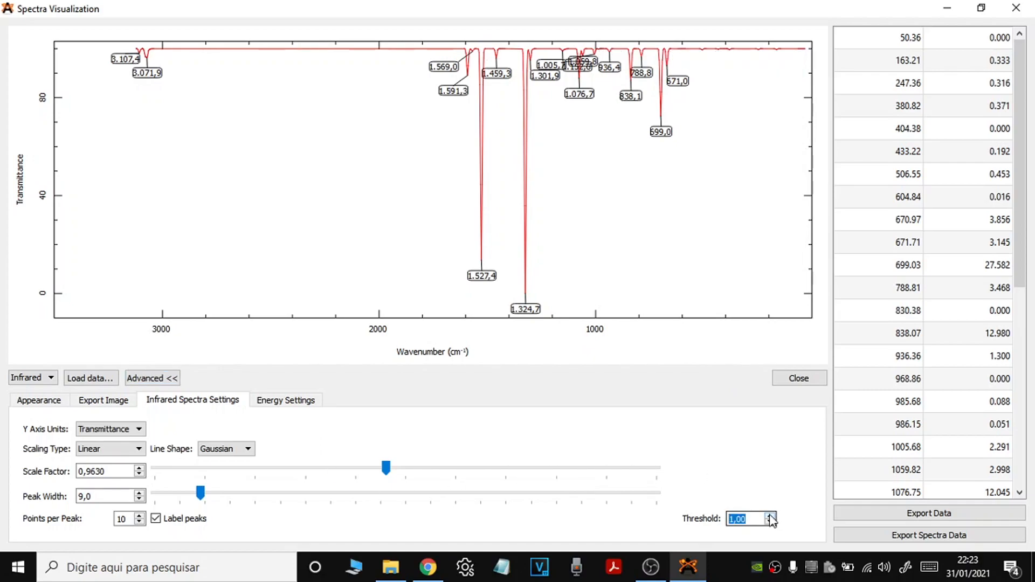
left_click(770, 516)
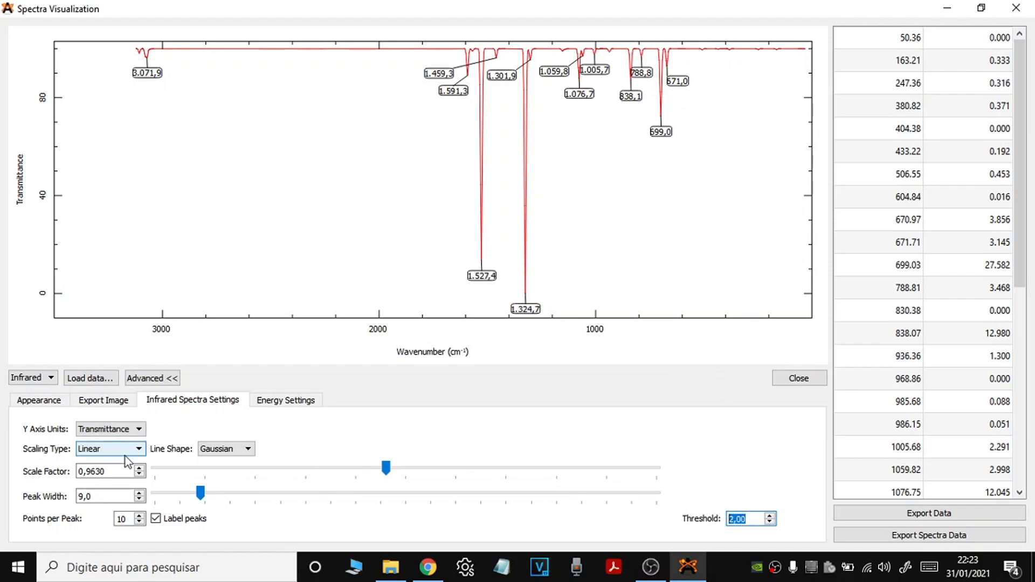
- Set the scale factor of the infrared spectrum to 1,00
left_click_drag(108, 472, 75, 472)
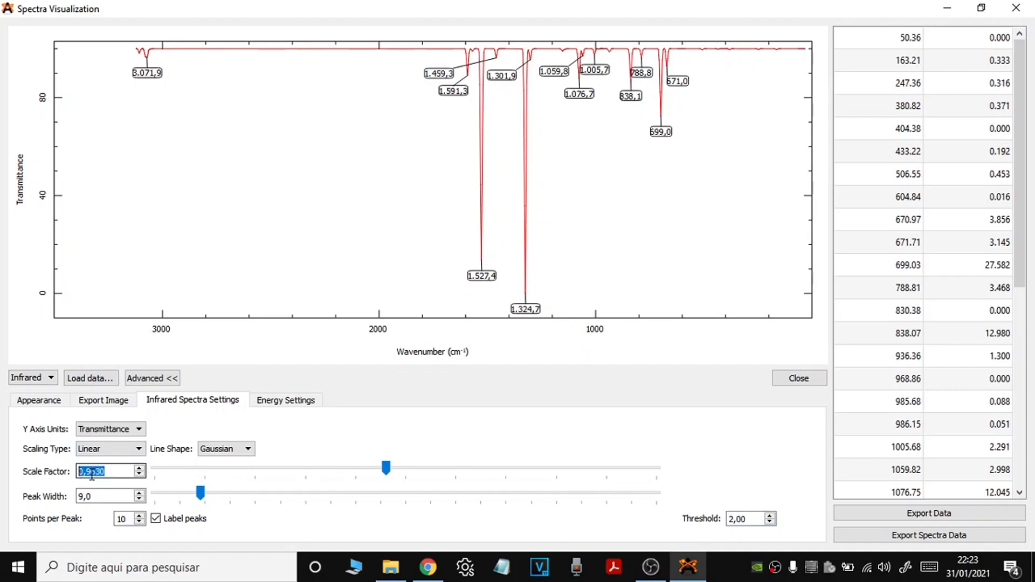
type("1")
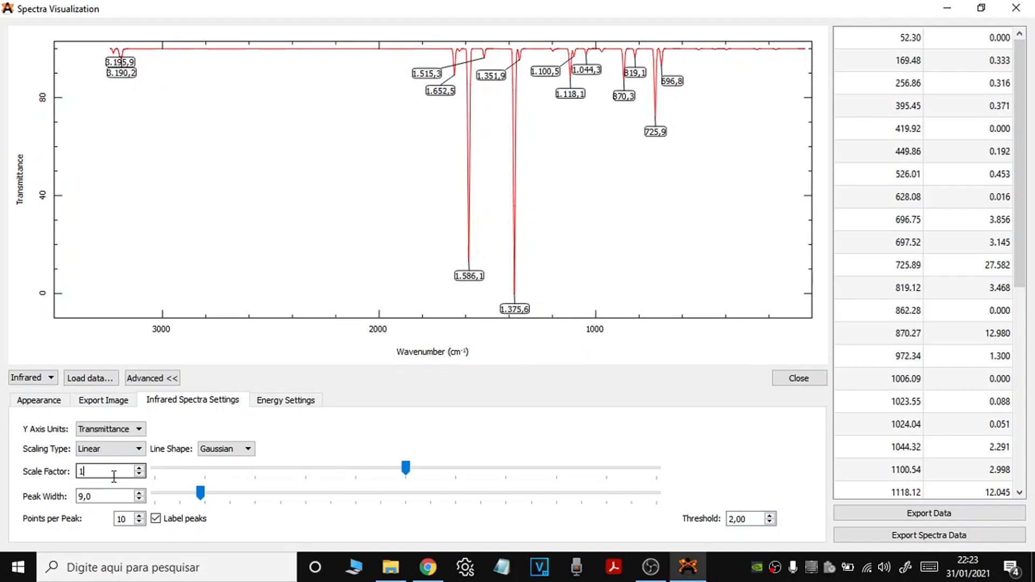
type(",00")
key("Return")
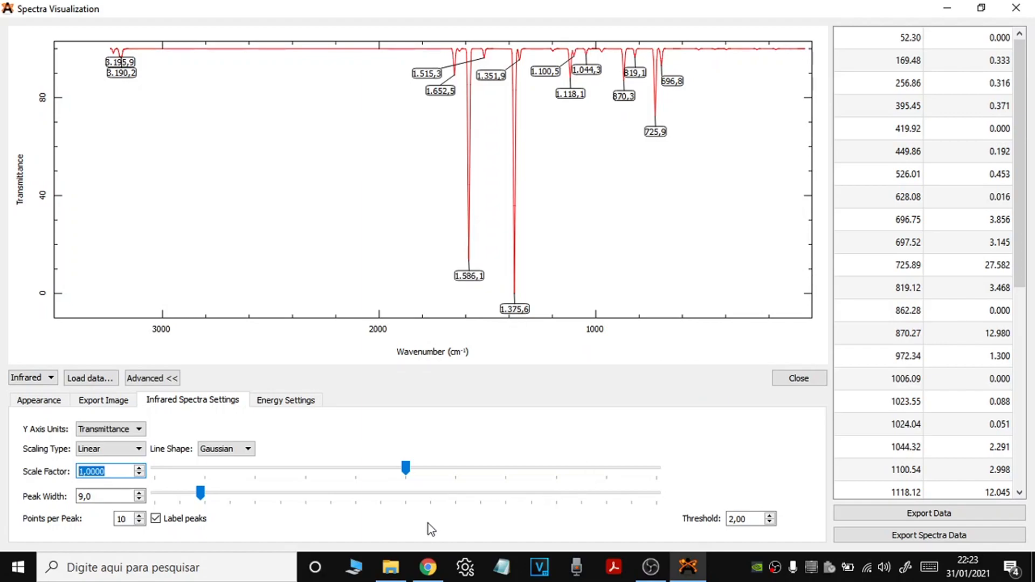
- Switch to Chrome and examine the CCCBDB tables of precomputed vibrational scaling factors by method and basis set
left_click(423, 572)
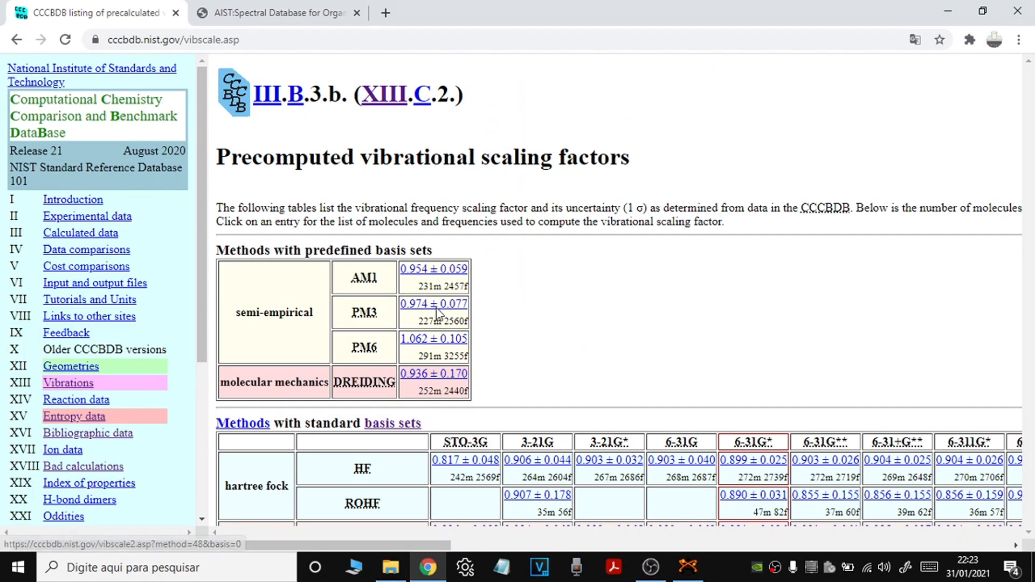
left_click_drag(248, 40, 104, 40)
left_click(246, 38)
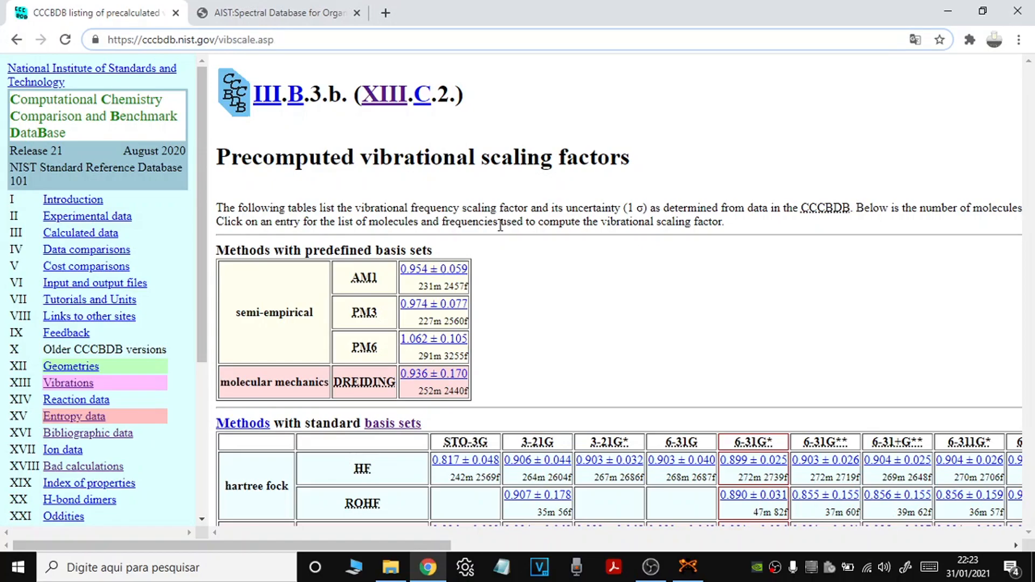
scroll(920, 257, "down", 4)
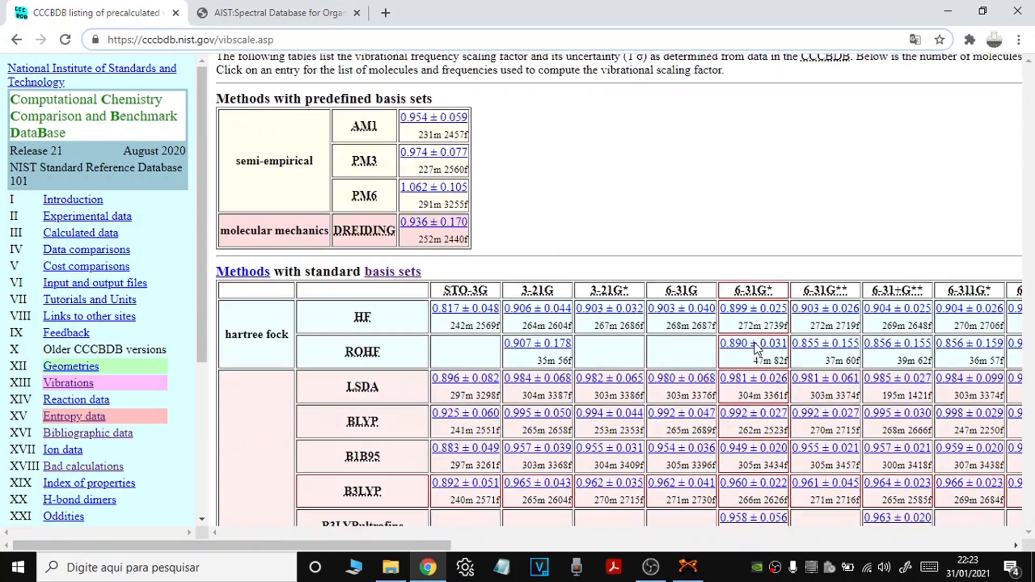
scroll(572, 180, "up", 1)
scroll(570, 186, "down", 2)
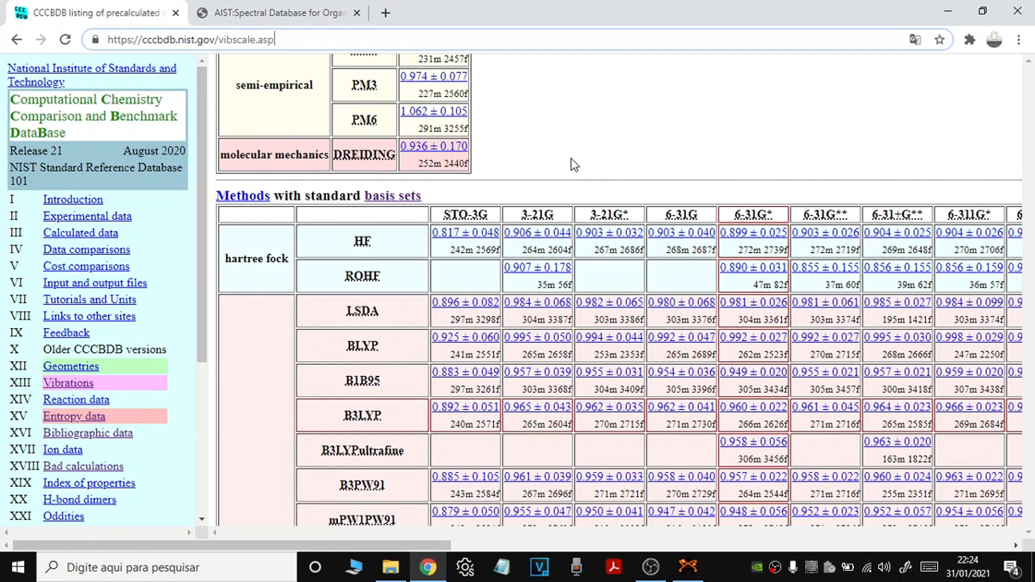
scroll(573, 159, "down", 2)
scroll(577, 178, "down", 6)
scroll(578, 181, "down", 20)
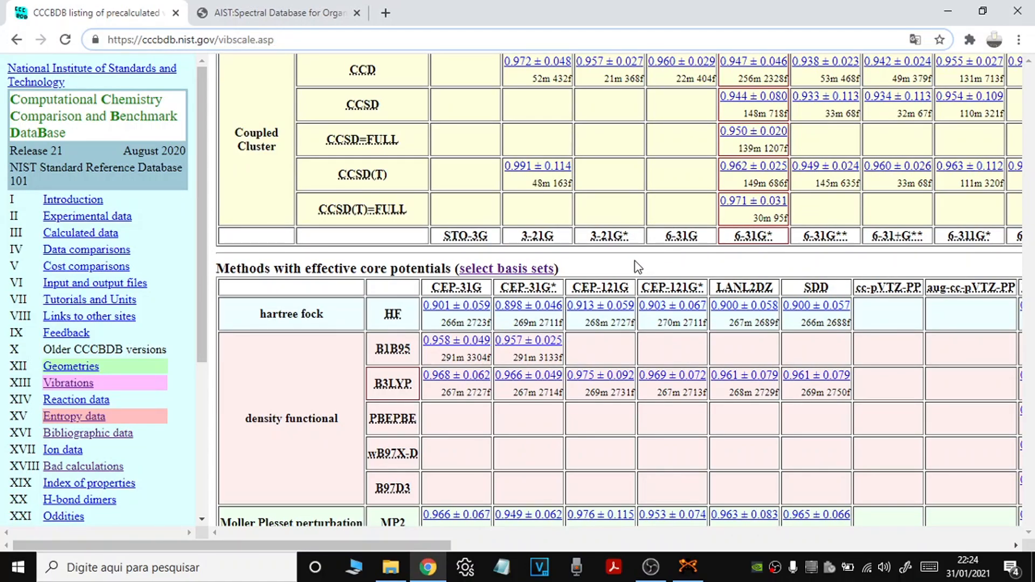
- Search the CCCBDB scaling-factor page for def2 and examine the B3LYP factor for the Def2TZVPP basis set
key("ctrl+f")
type("de")
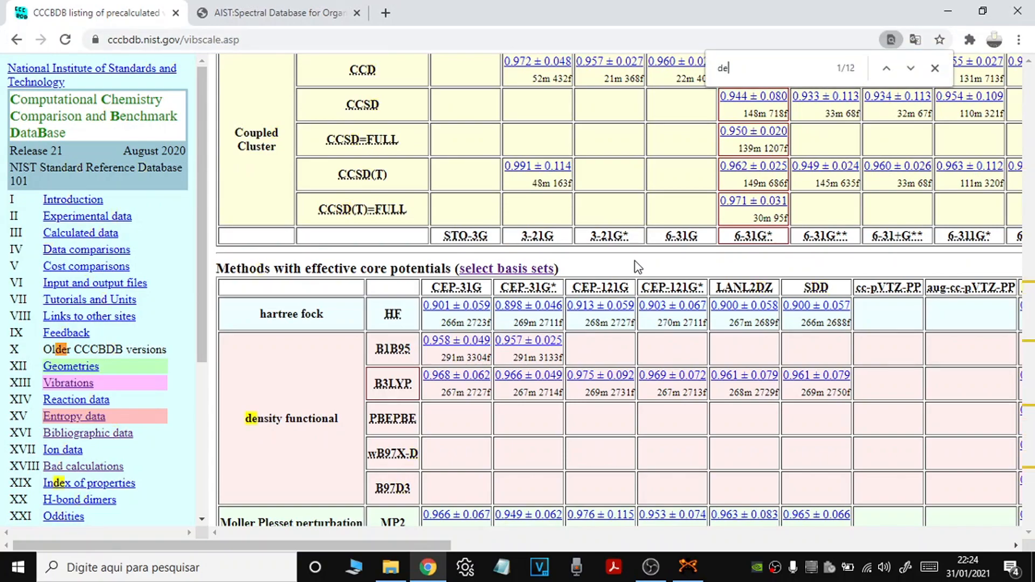
type("f2-")
key("BackSpace")
left_click_drag(429, 541, 515, 545)
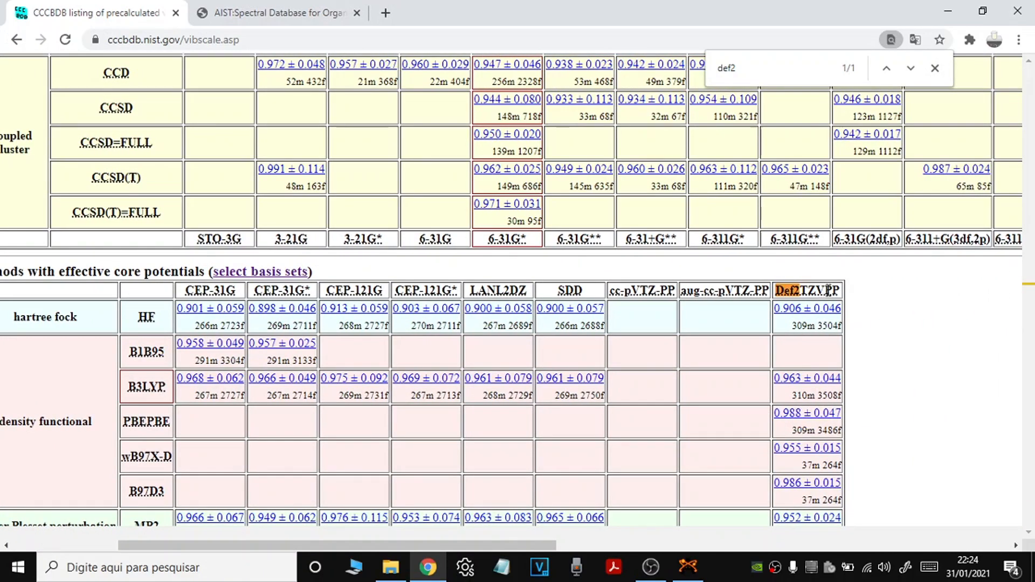
left_click_drag(456, 546, 411, 546)
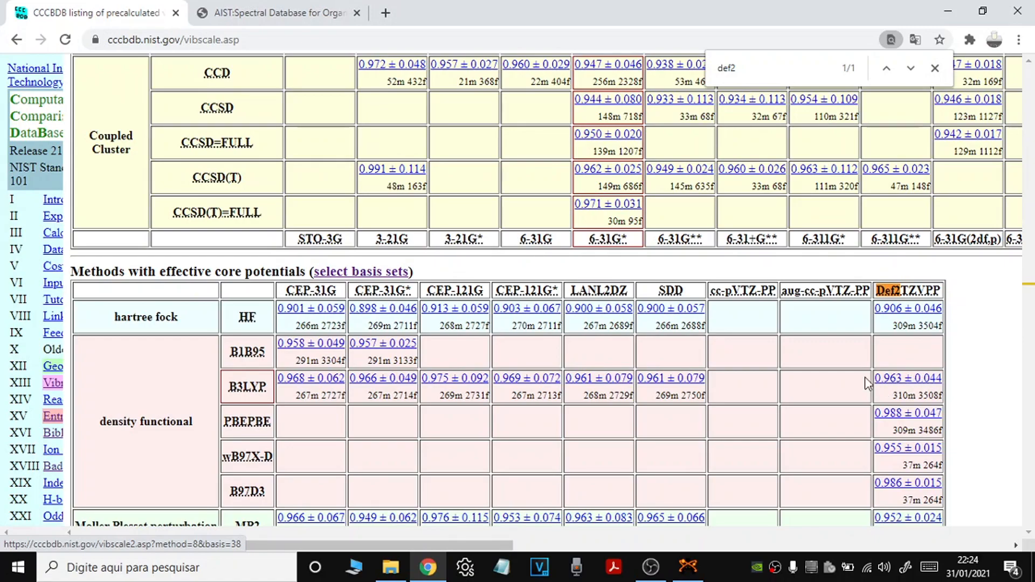
- Switch to Avogadro and set the scale factor of the infrared spectrum to 0,963
left_click(694, 569)
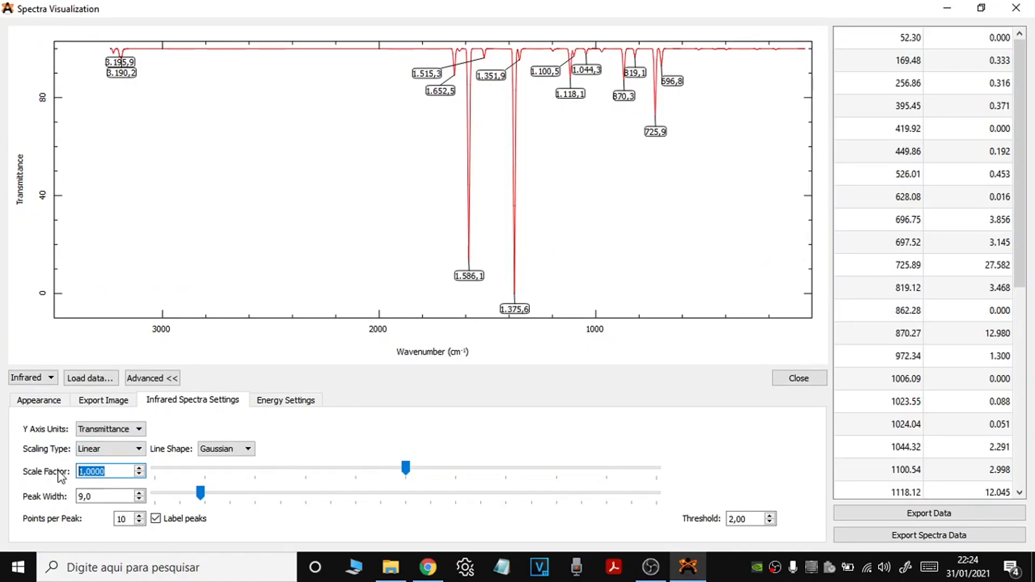
type("0,9")
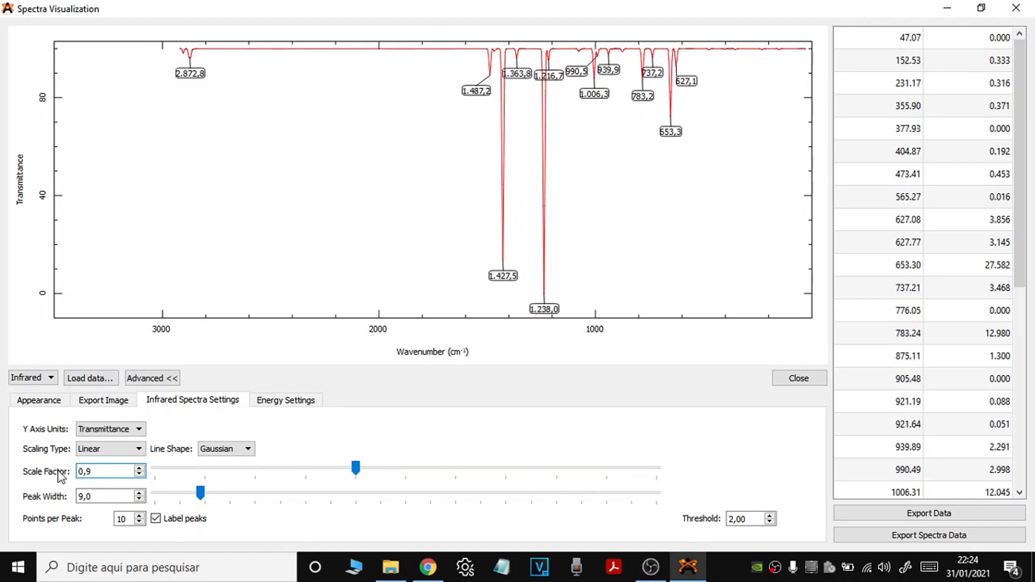
type("63")
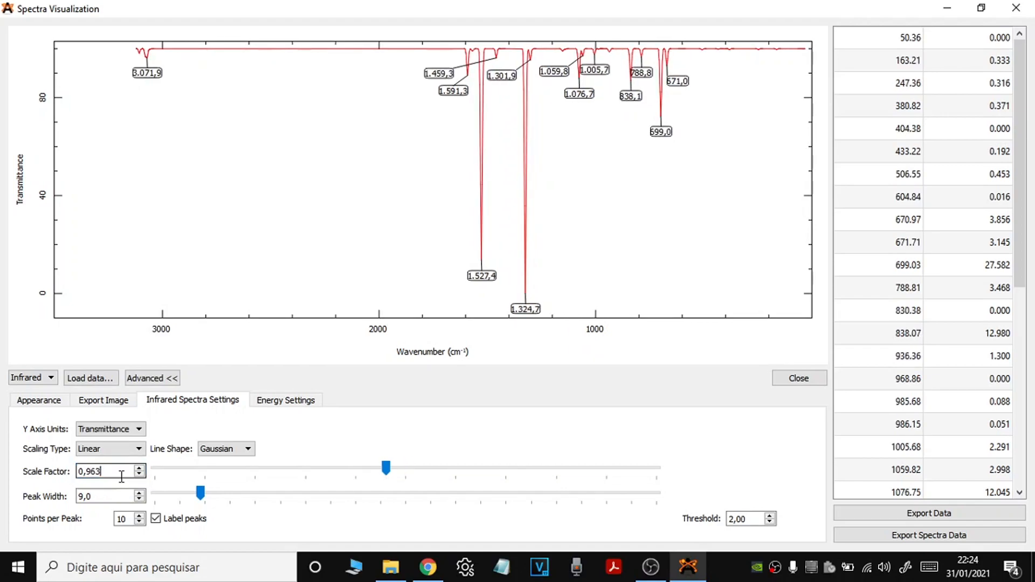
key("Return")
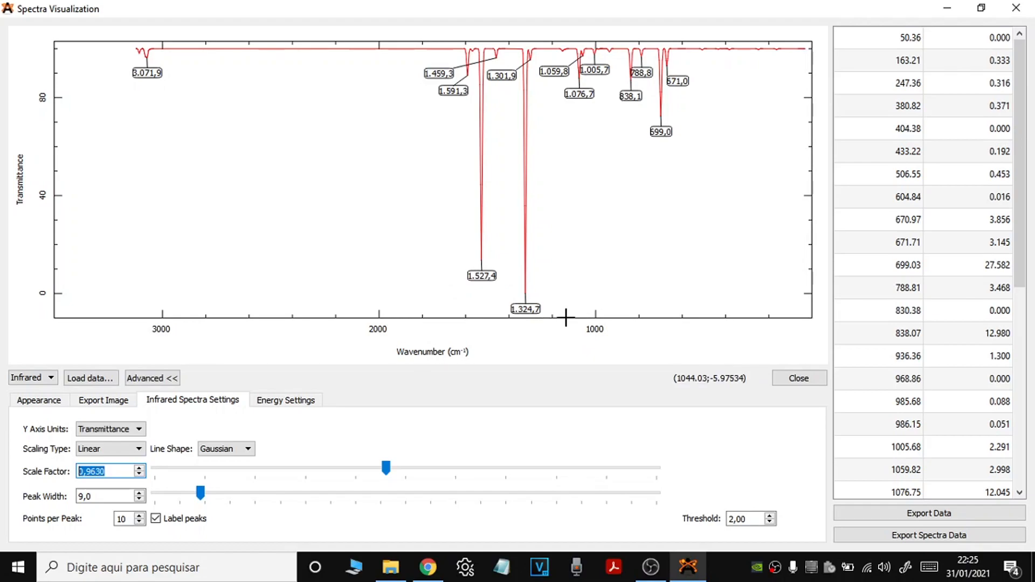
- Switch to Chrome and enter the SDBS spectral database, agreeing to its disclaimer
left_click(428, 566)
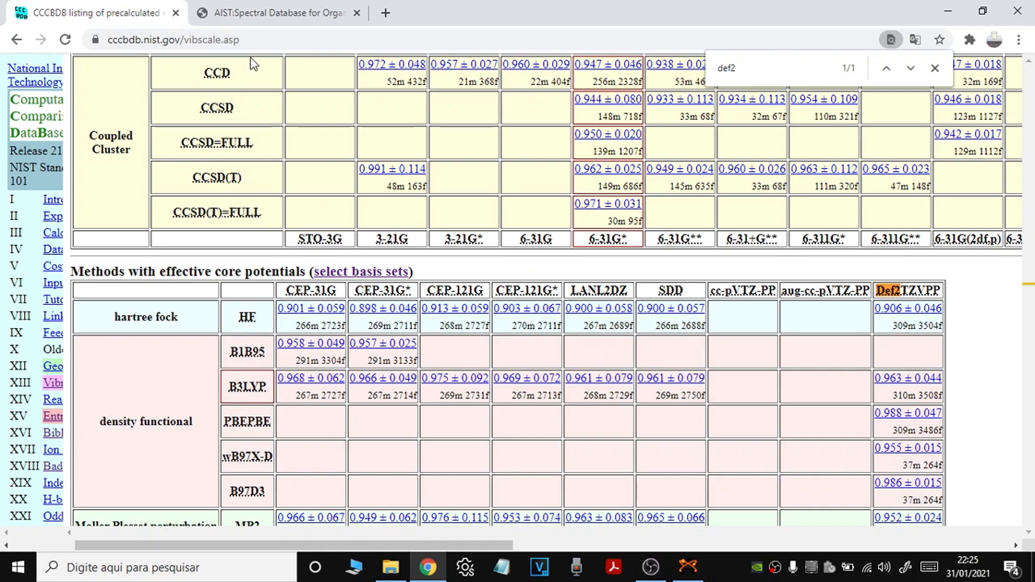
left_click(254, 39)
left_click(259, 39)
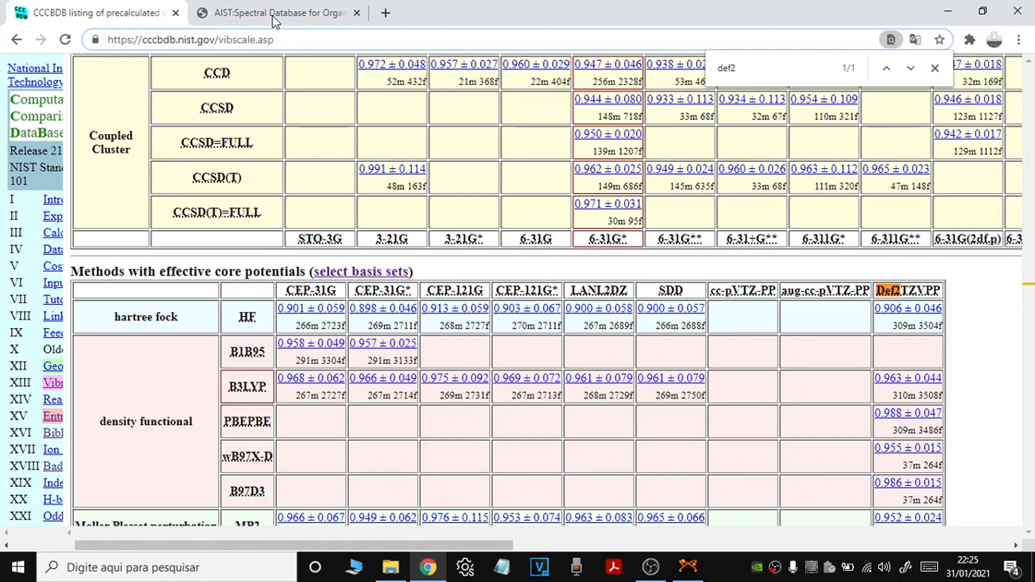
left_click(275, 16)
left_click(321, 39)
left_click(327, 41)
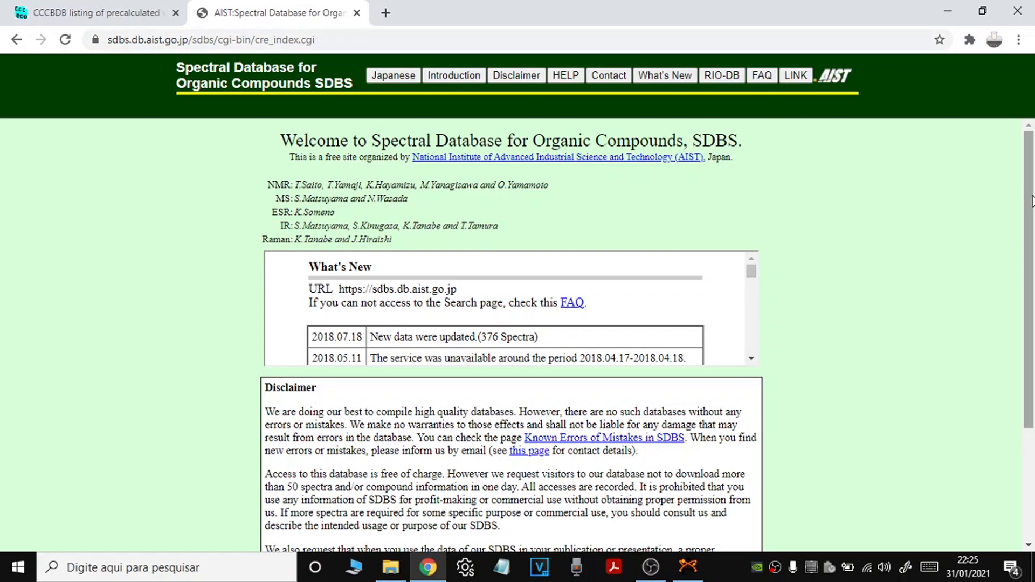
left_click_drag(1027, 196, 1028, 306)
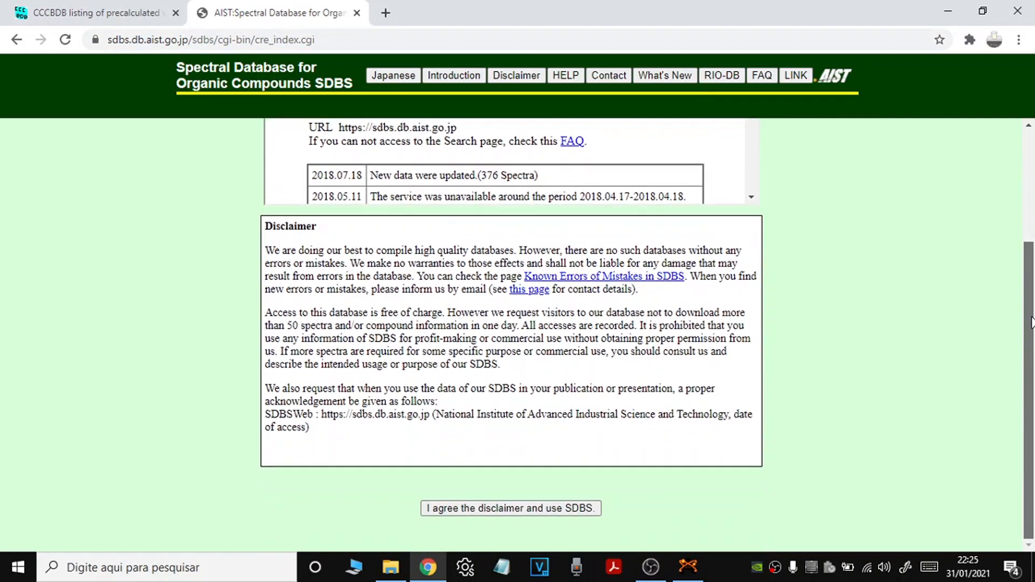
left_click(509, 510)
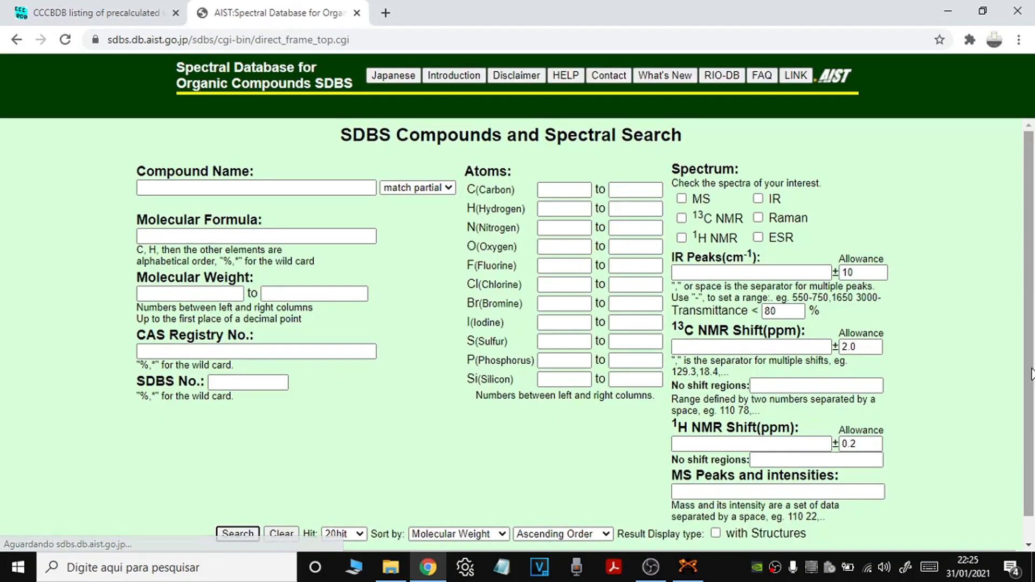
- Search SDBS by compound name for nitrobenzene and open its liquid-film and CCl4-solution infrared spectra
left_click(210, 188)
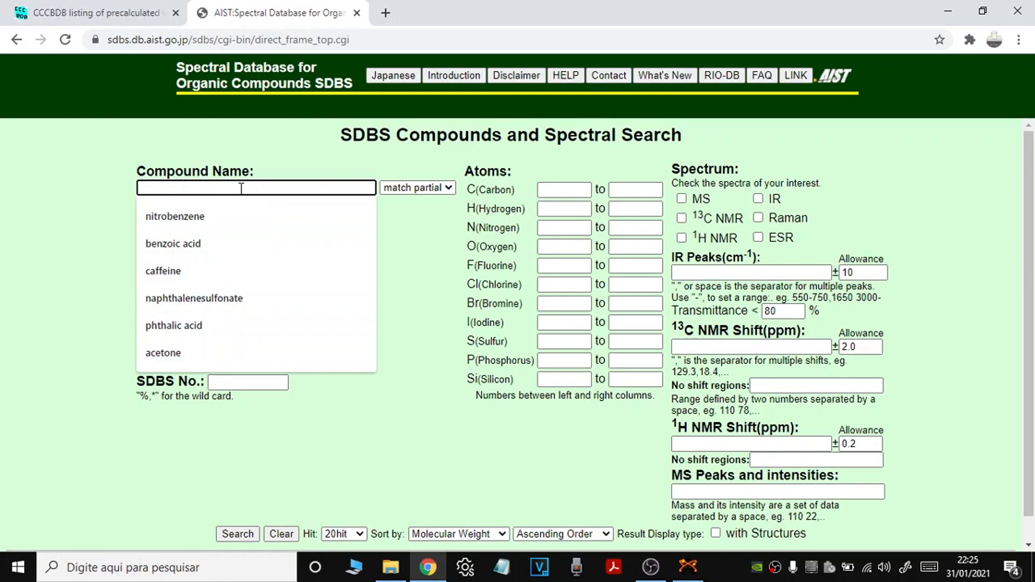
left_click(185, 215)
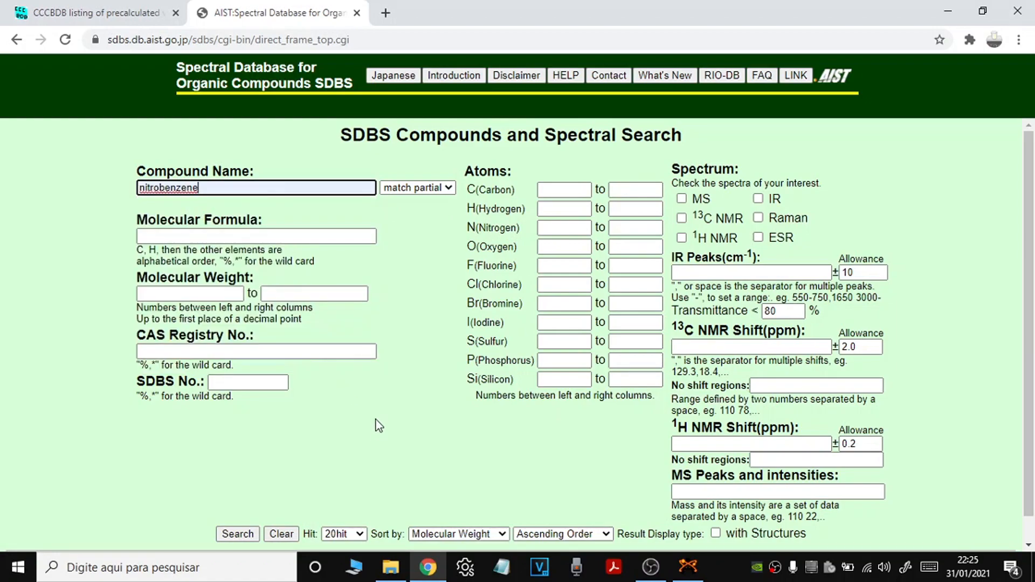
key("Return")
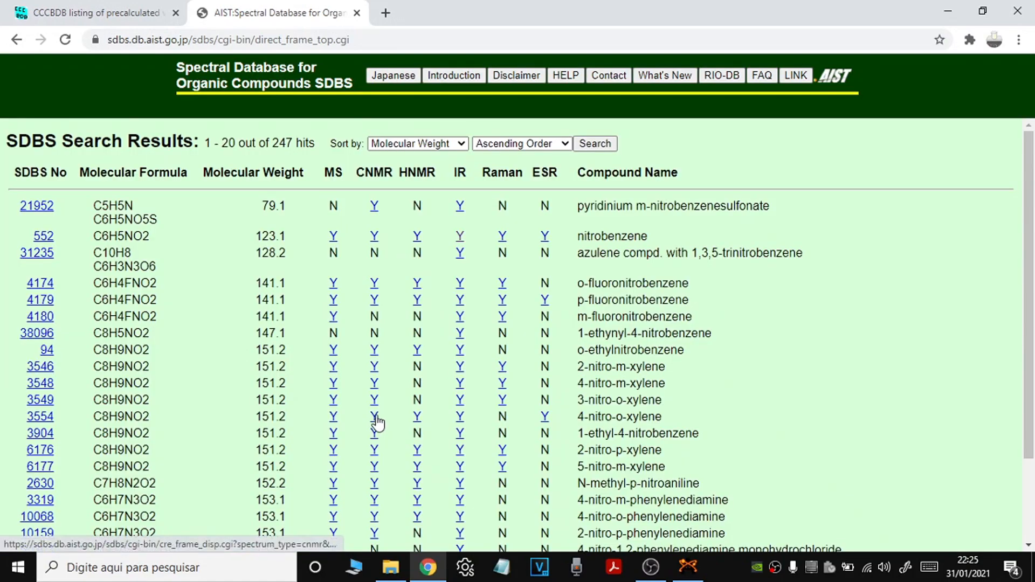
left_click(459, 238)
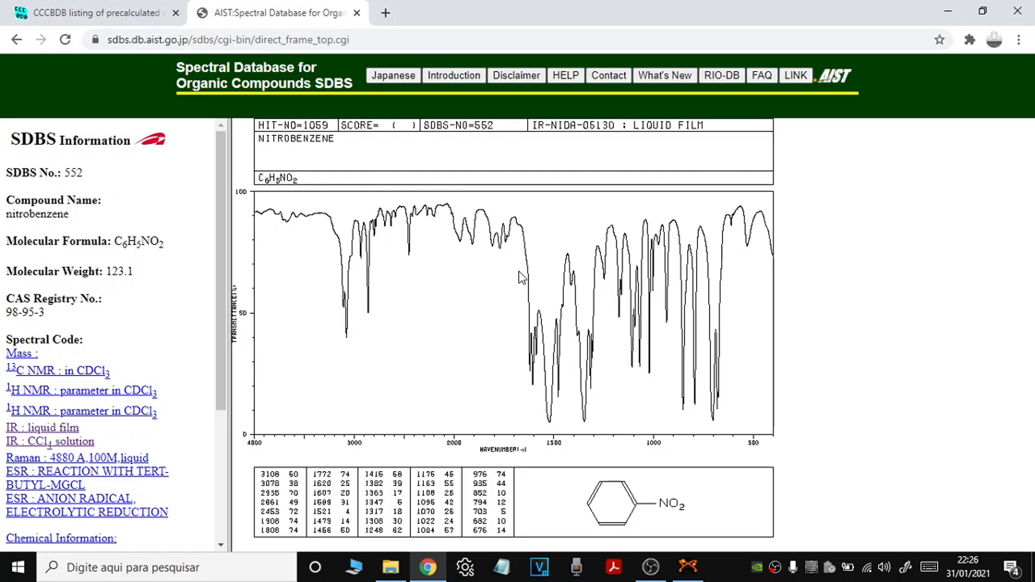
left_click(81, 444)
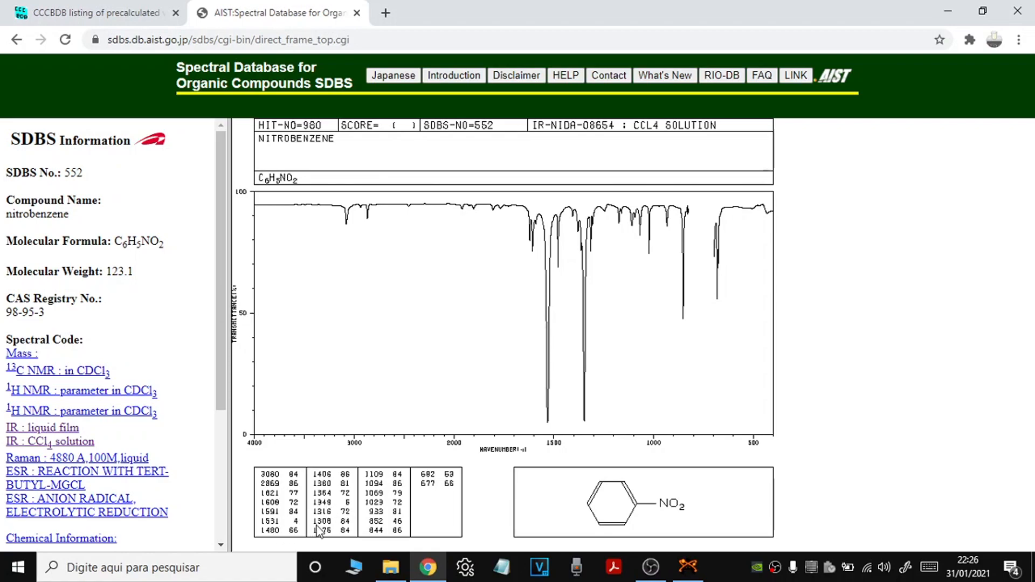
- Compare the scaled infrared peaks in Avogadro with the experimental peak table of nitrobenzene in CCl4 solution in Chrome
left_click(690, 567)
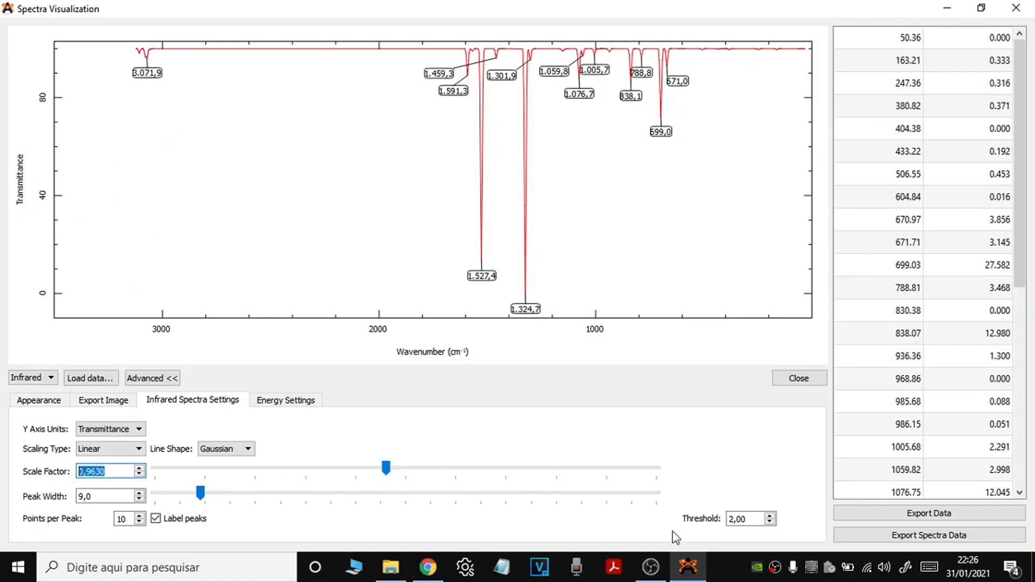
key("alt+Tab")
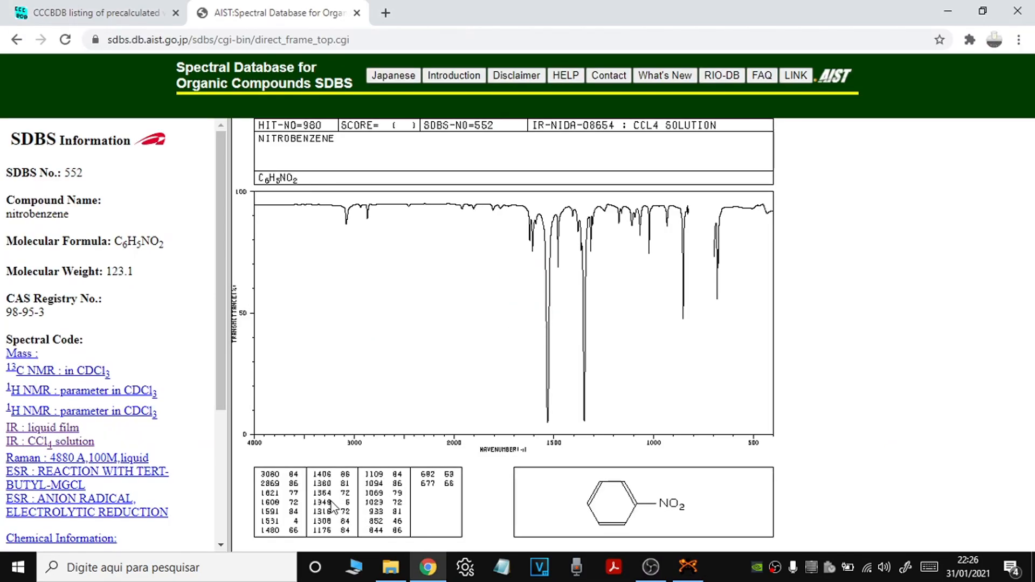
key("alt+Tab")
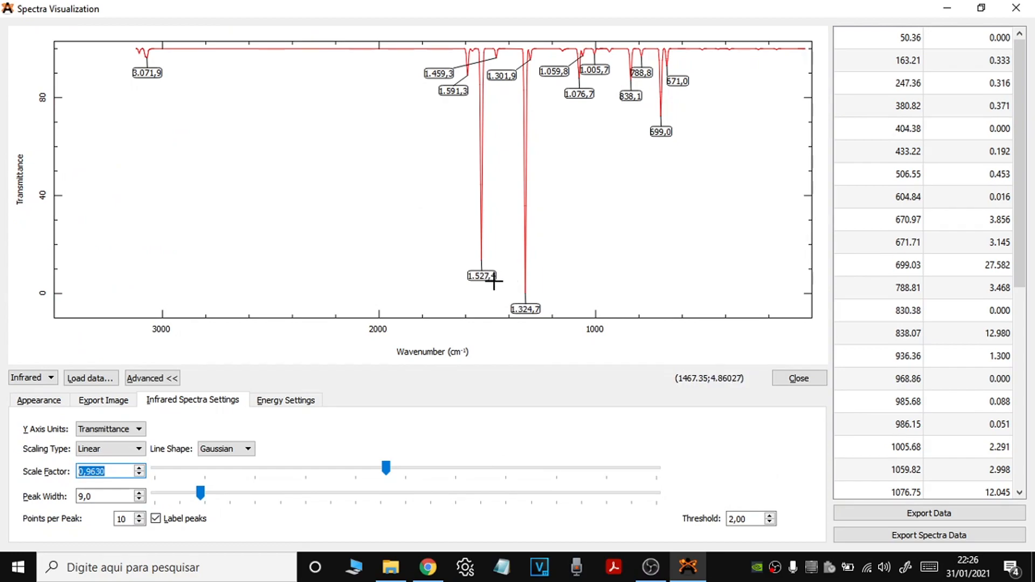
key("alt+Tab")
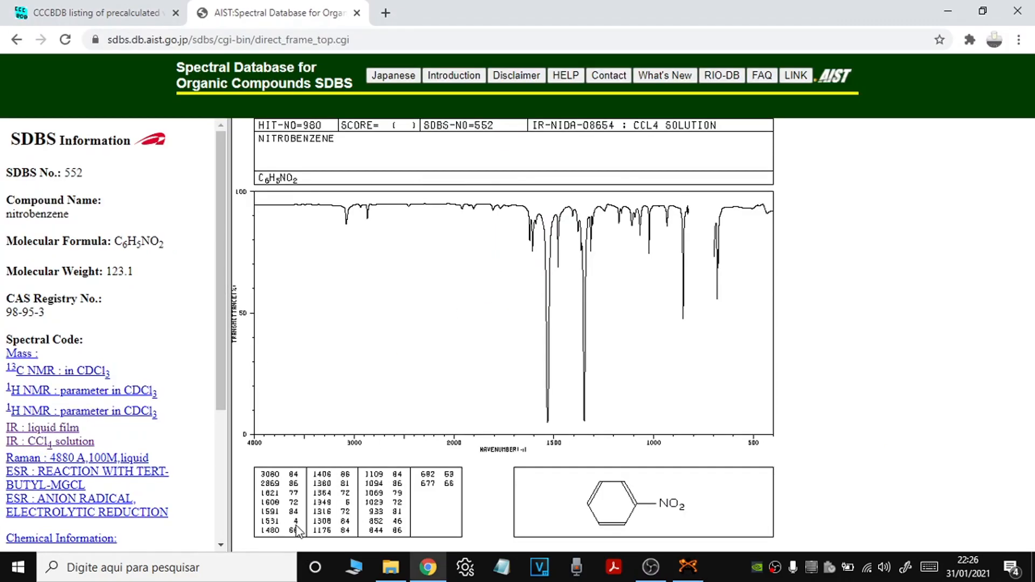
key("alt+Tab")
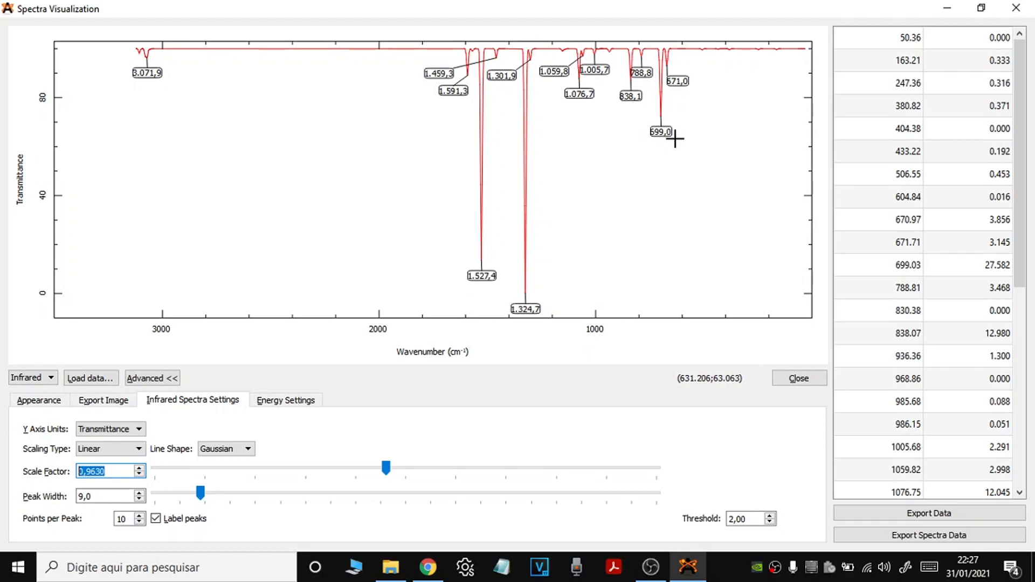
key("alt+Tab")
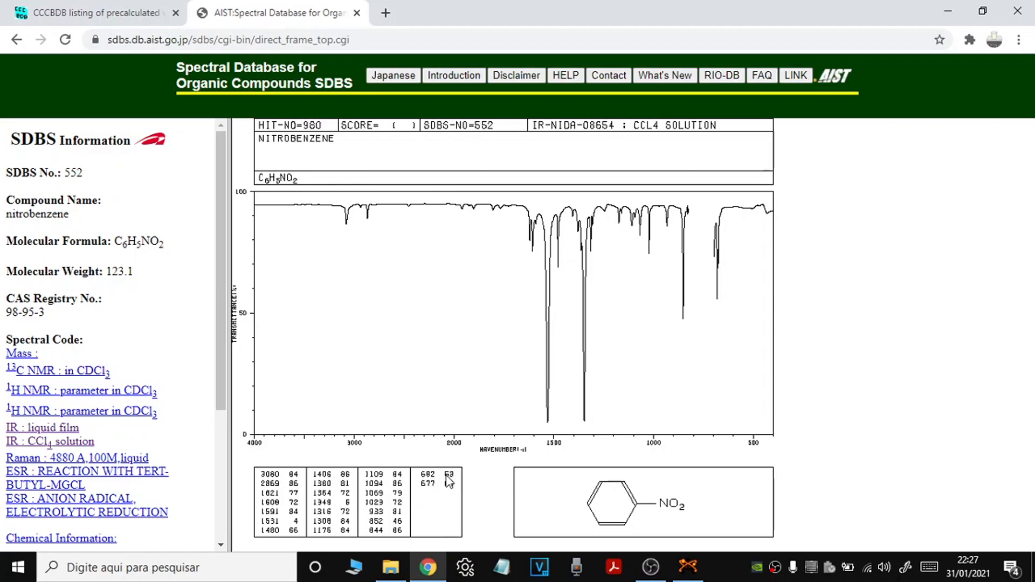
key("alt+Tab")
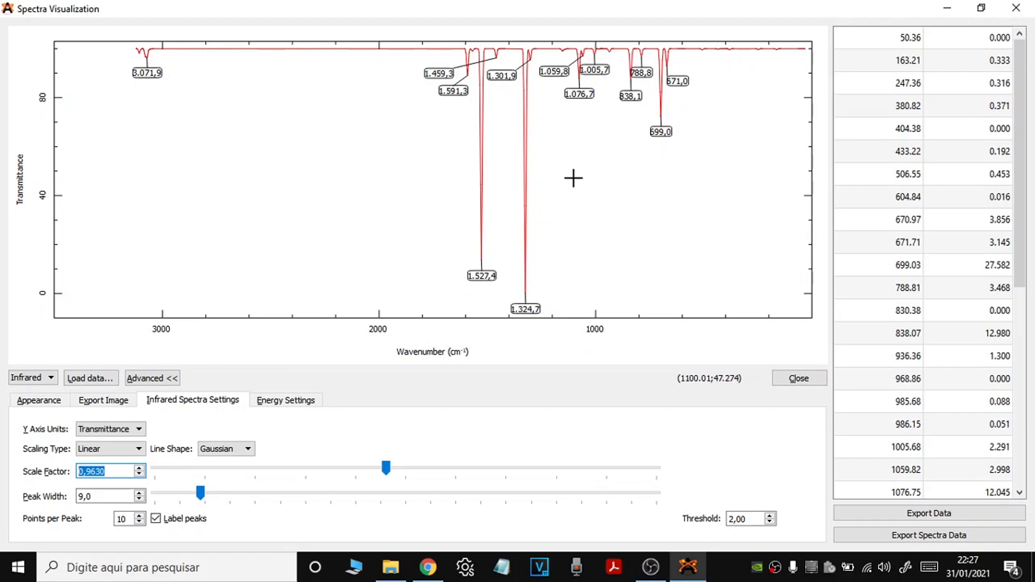
- Close the calculated infrared spectrum and return to the nitrobenzene model
left_click(108, 475)
left_click_drag(108, 474, 79, 476)
left_click(108, 472)
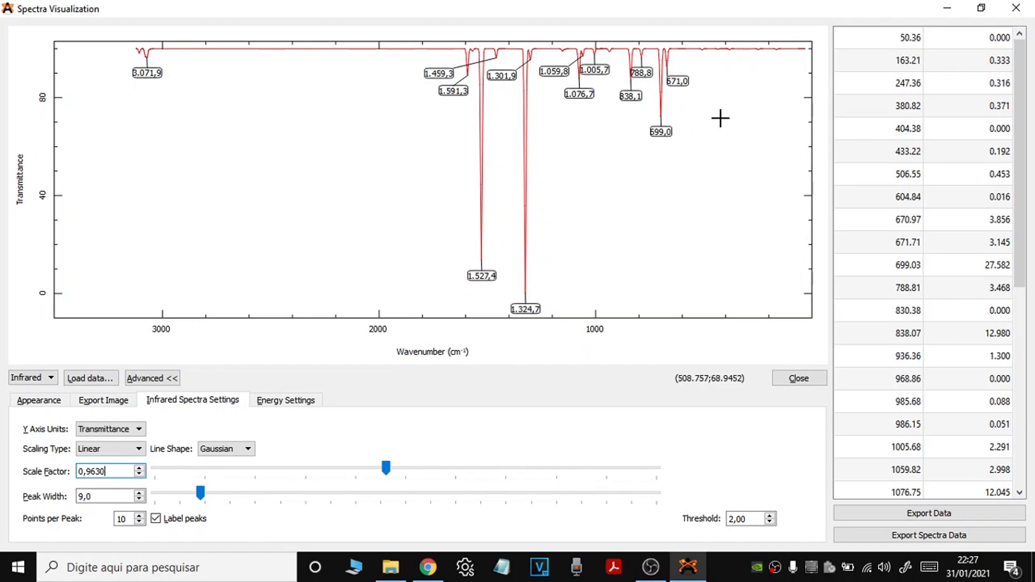
left_click(1013, 8)
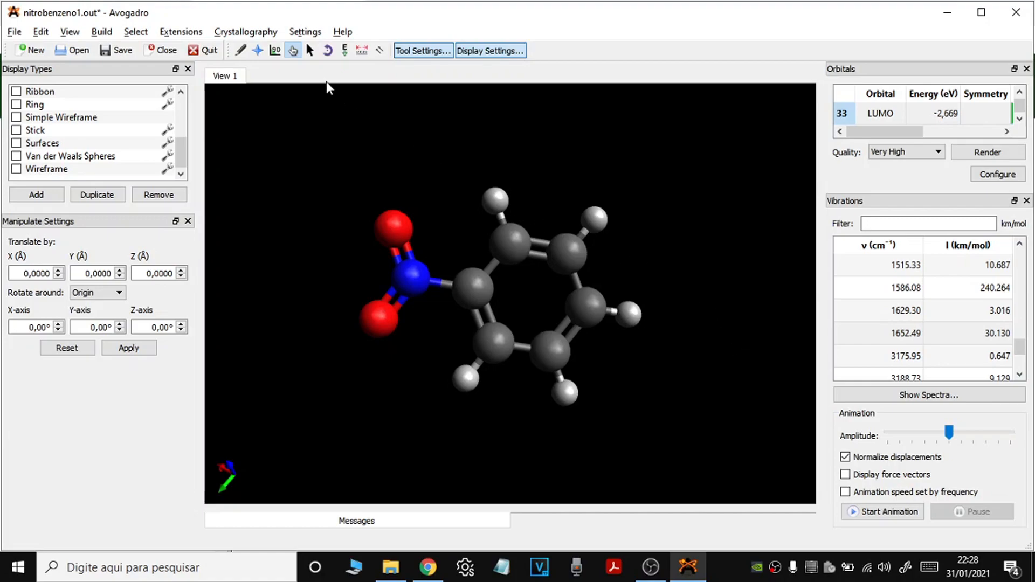
left_click_drag(455, 245, 427, 278)
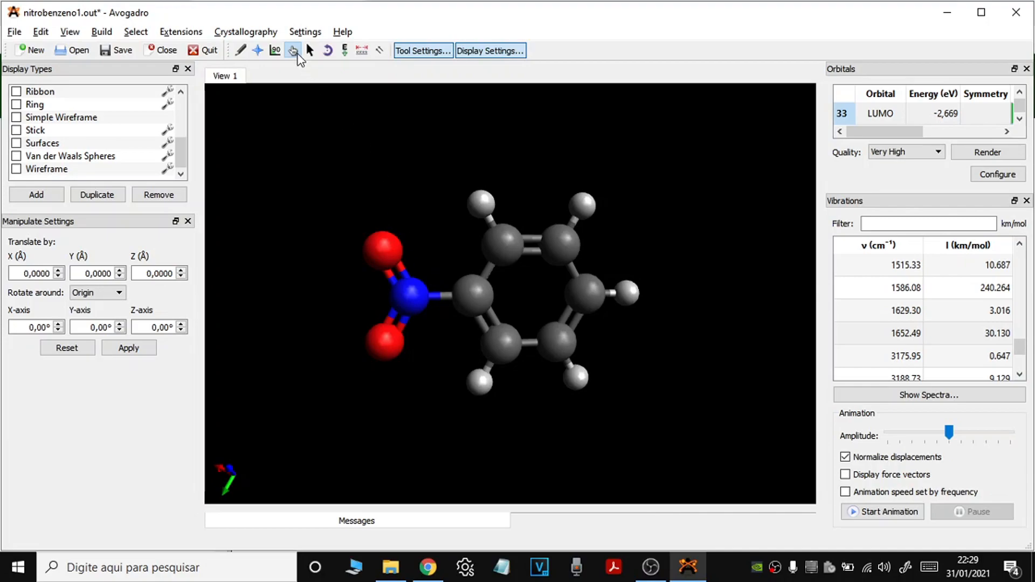
left_click_drag(404, 203, 407, 245)
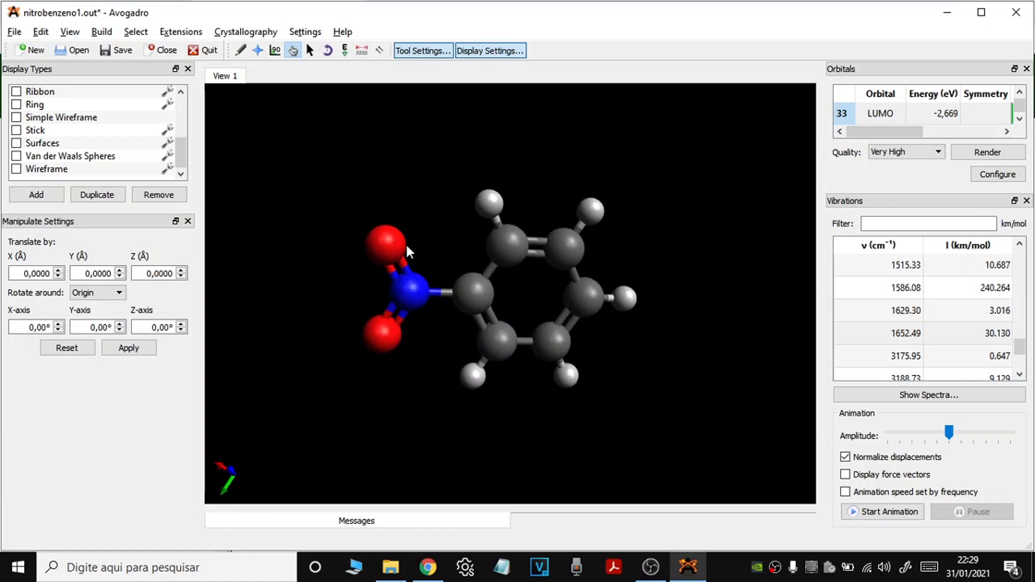